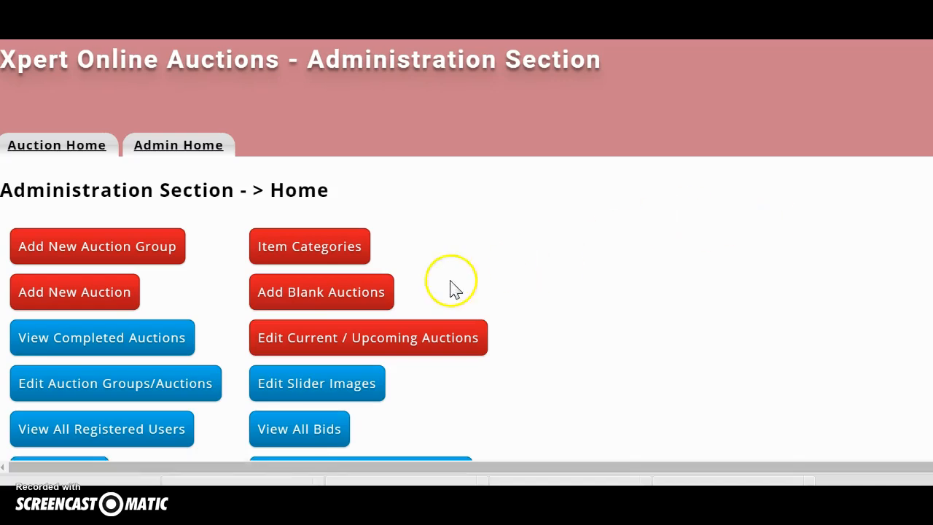
# Step: Start a new auction group and enter the Redding estate-sale name as its Name
pyautogui.scroll(-3, 215, 288)
pyautogui.scroll(2, 219, 292)
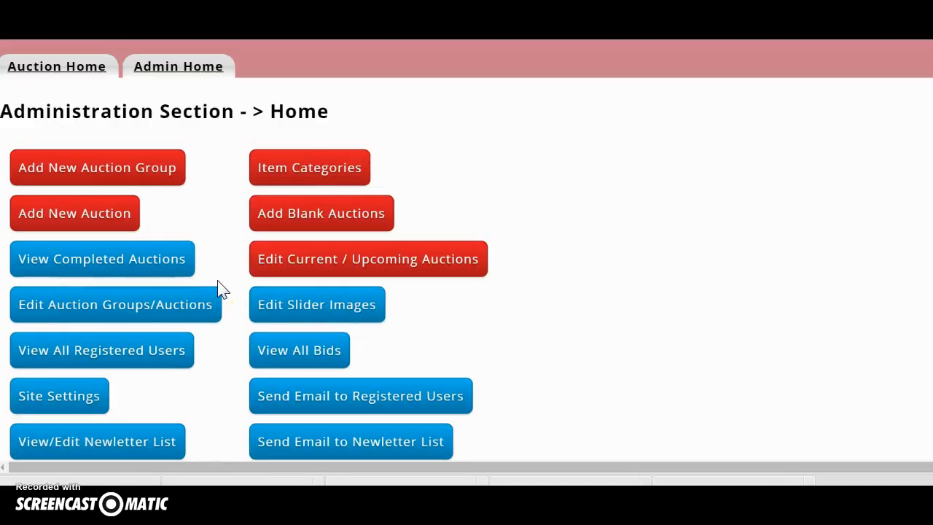
pyautogui.scroll(-2, 146, 204)
pyautogui.scroll(2, 142, 204)
pyautogui.scroll(-7, 197, 204)
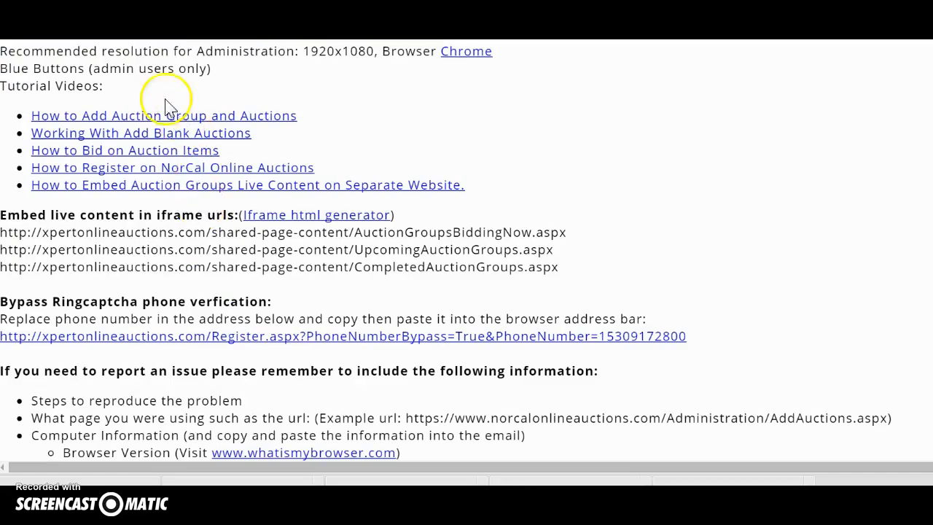
pyautogui.scroll(-2, 162, 270)
pyautogui.scroll(8, 163, 271)
pyautogui.scroll(2, 138, 269)
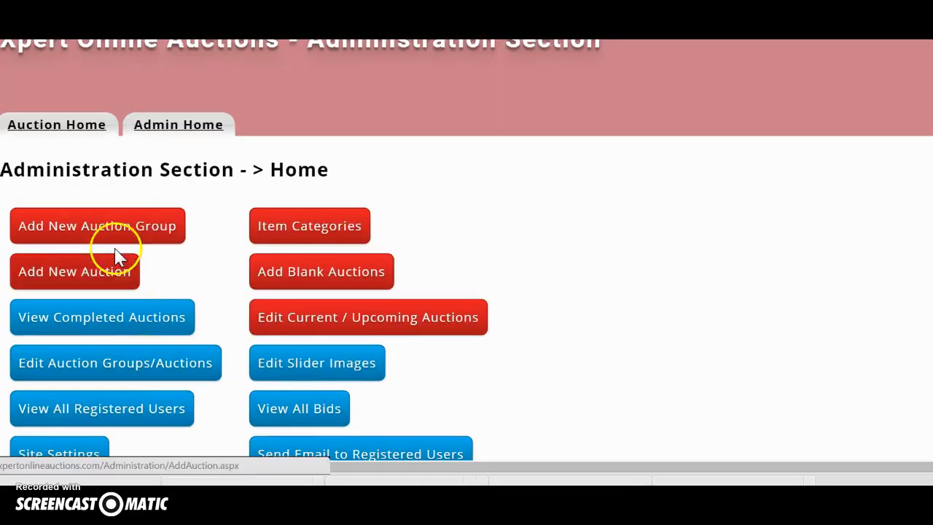
pyautogui.click(60, 233)
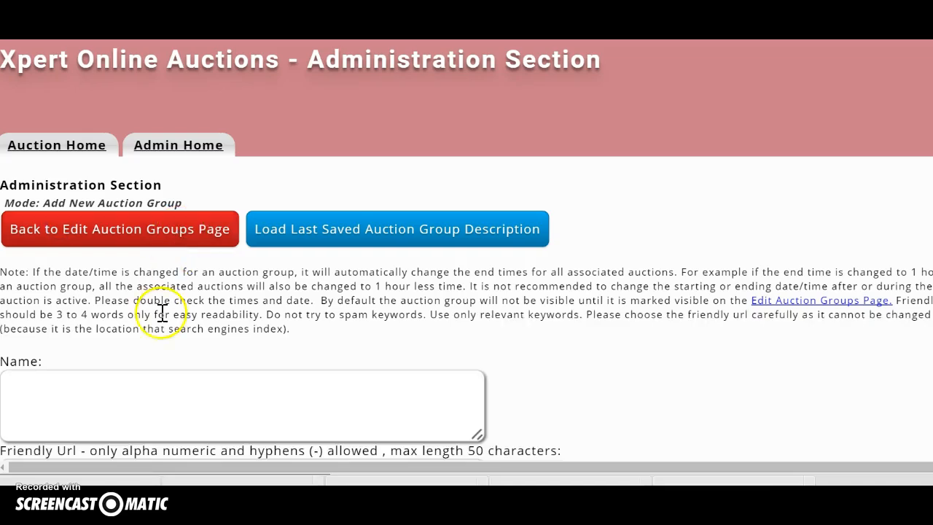
pyautogui.scroll(-1, 129, 342)
pyautogui.click(50, 304)
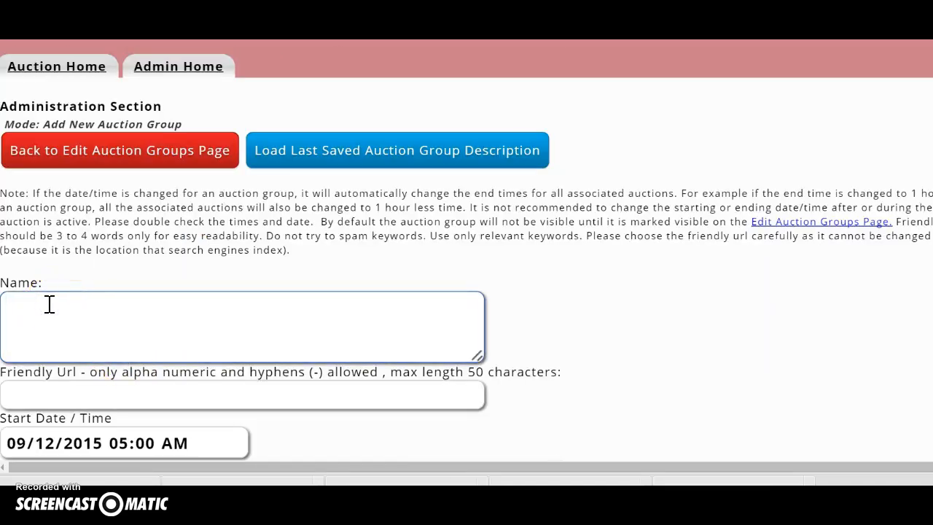
pyautogui.write('Robert Estate Sale - Redding Ca')
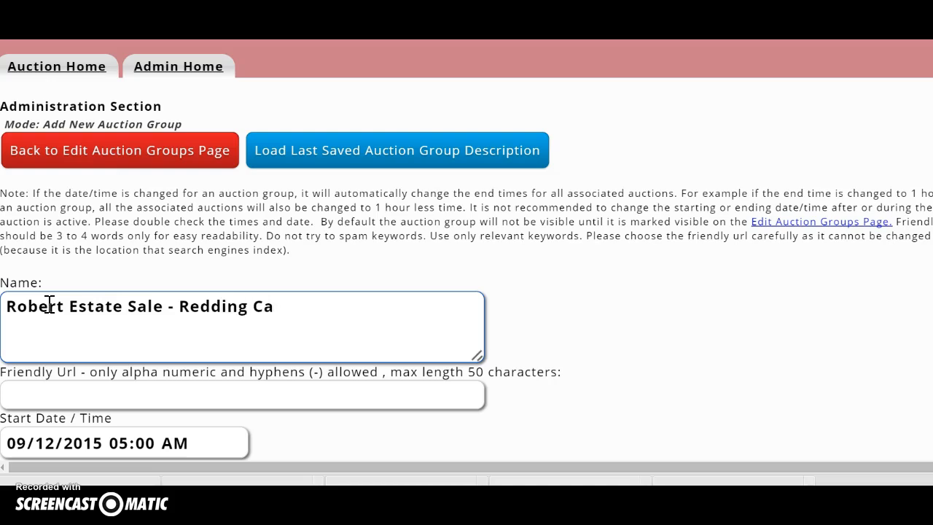
# Step: Set the friendly URL to Redding-Estate-Liquidation-Sale
pyautogui.click(40, 392)
pyautogui.write('Redding')
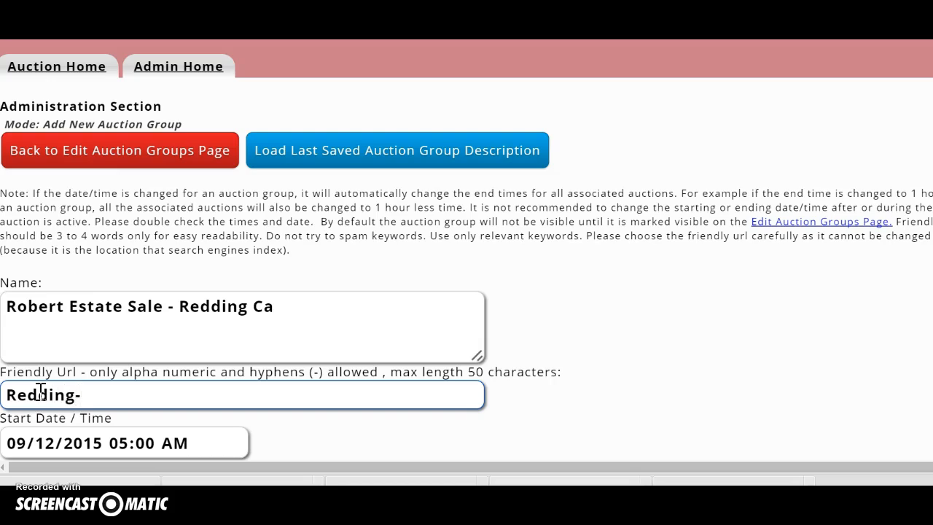
pyautogui.write('-Estate-Liq')
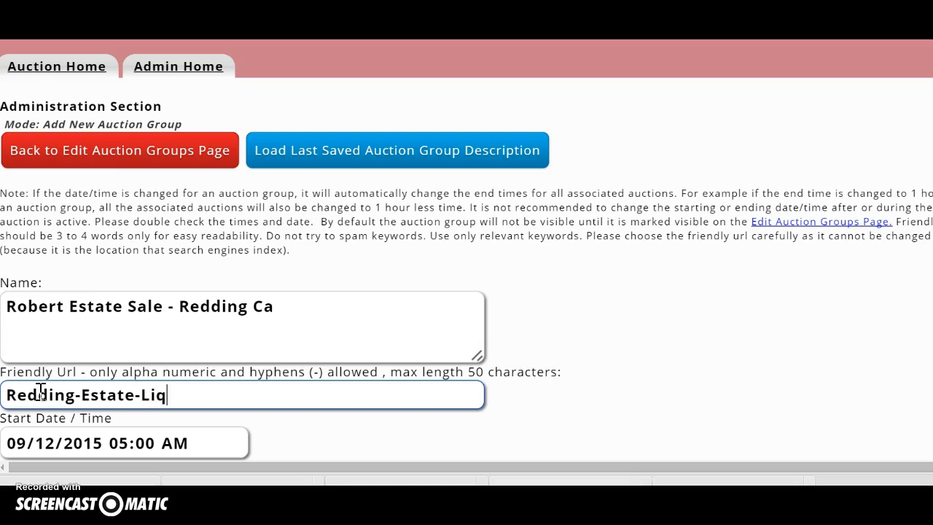
pyautogui.write('uidation')
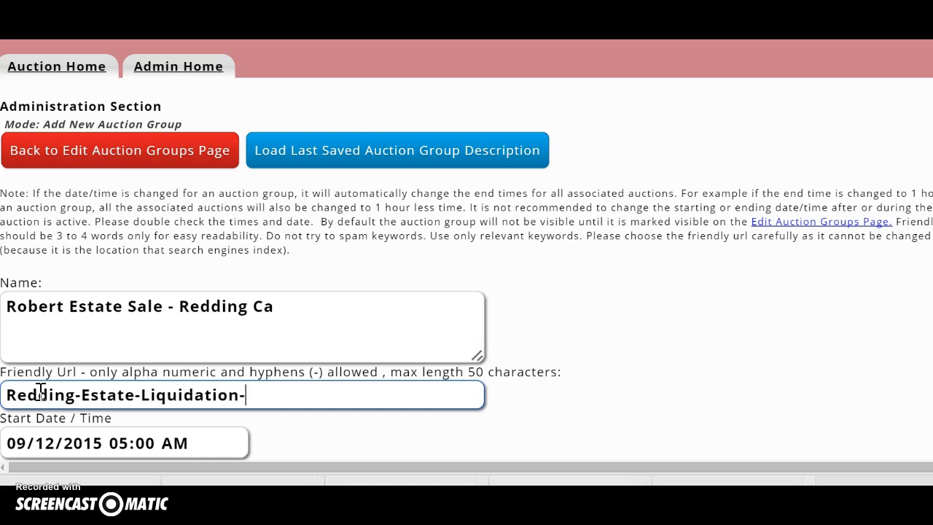
pyautogui.write('-Sale')
pyautogui.scroll(-2, 87, 364)
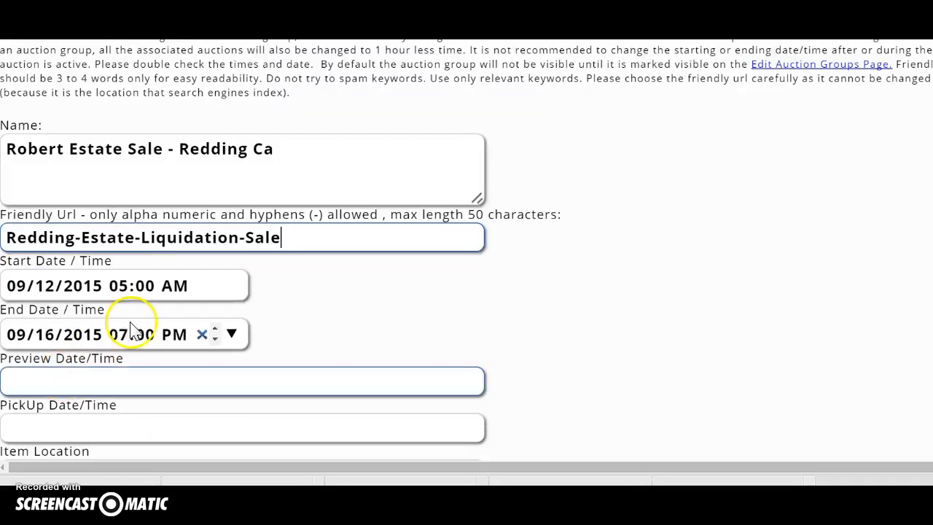
# Step: Set the start date to 09/14/2015 and the end date to 09/17/2015
pyautogui.click(232, 286)
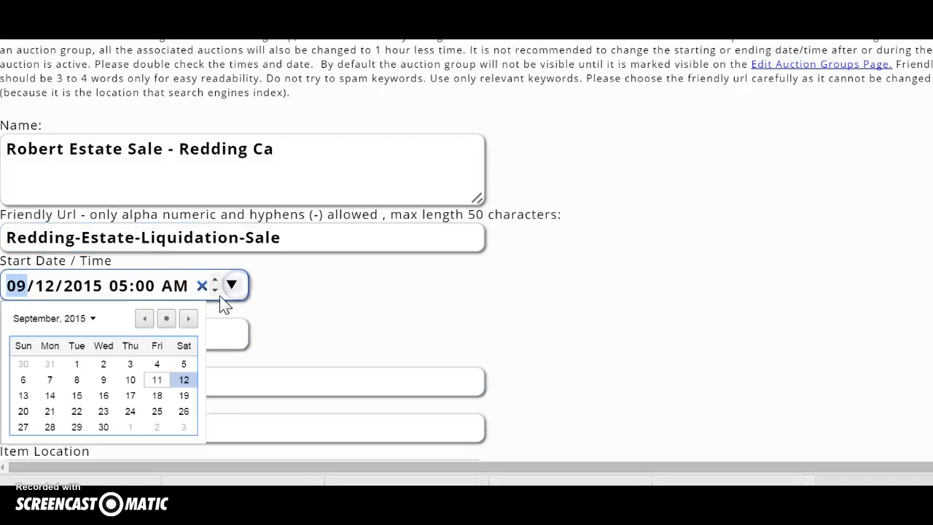
pyautogui.click(50, 394)
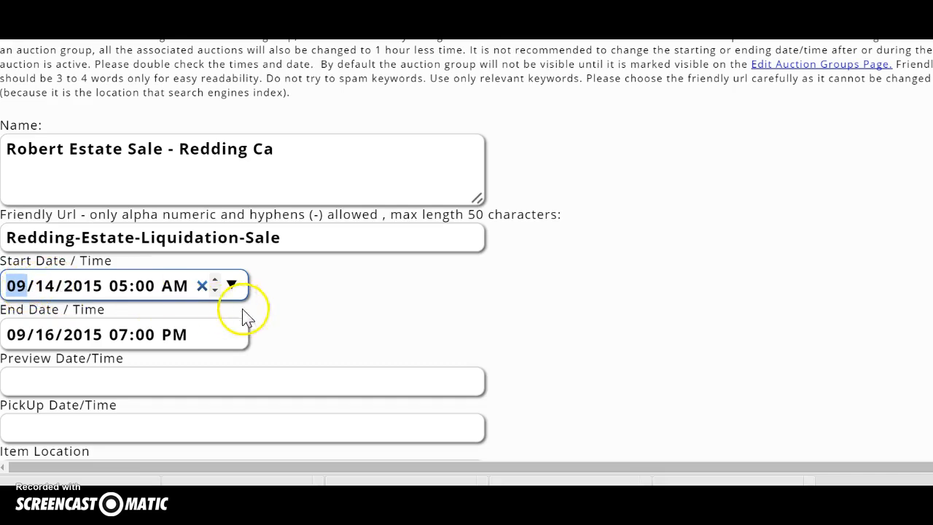
pyautogui.click(232, 333)
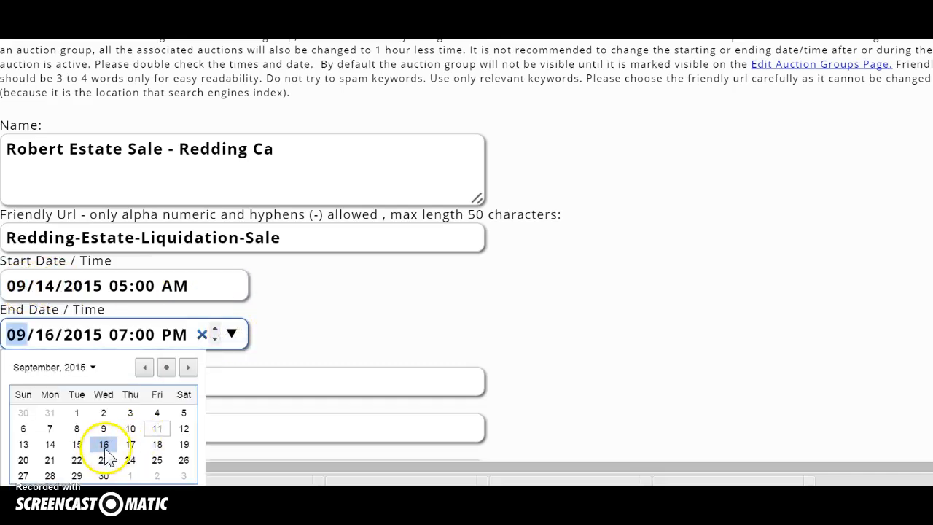
pyautogui.click(130, 443)
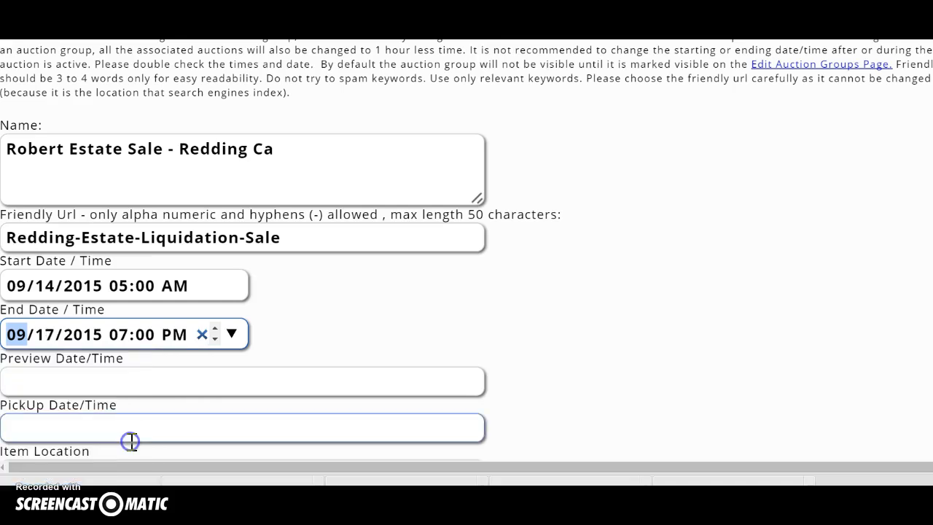
# Step: Enter preview time 'Thurs - 10am -11am' and pickup time 'Sat - 10am - 1pm'
pyautogui.click(63, 384)
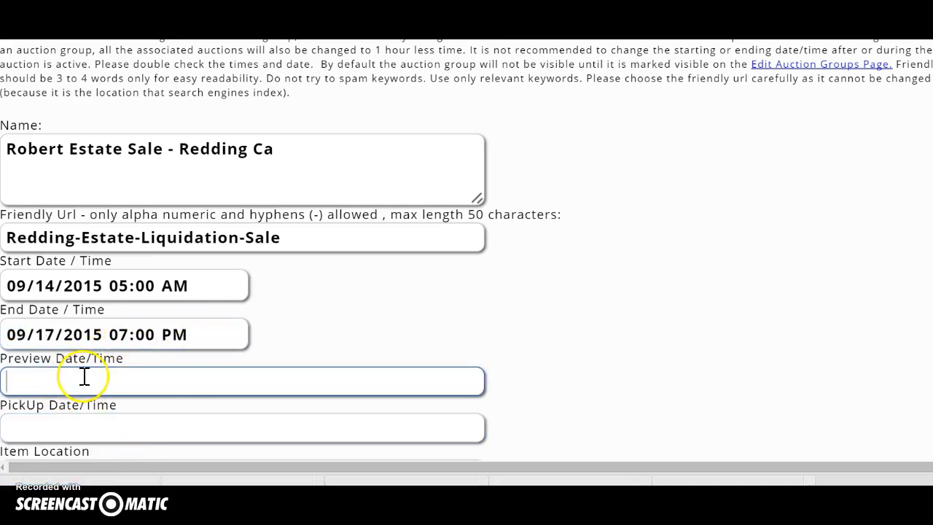
pyautogui.write('thursday')
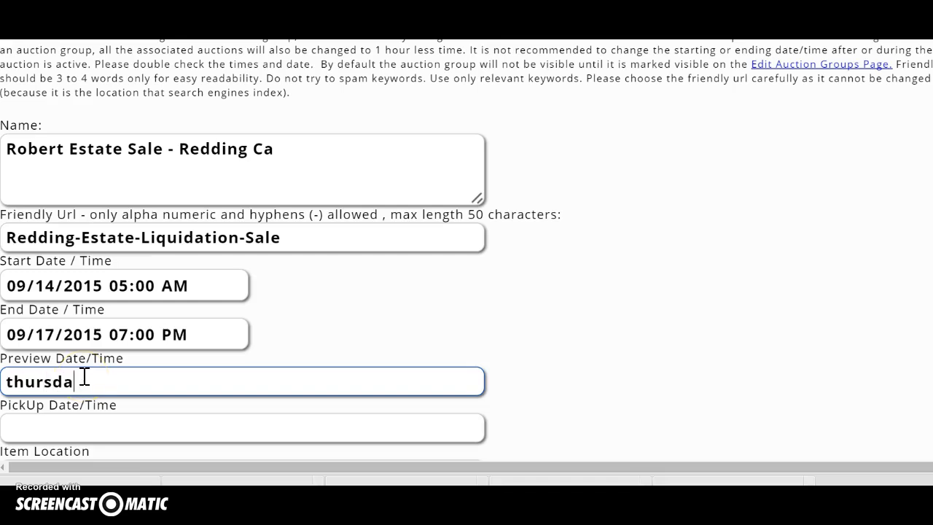
pyautogui.press('BackSpace')
pyautogui.press('BackSpace')
pyautogui.press('BackSpace')
pyautogui.press('BackSpace')
pyautogui.press('BackSpace')
pyautogui.press('BackSpace')
pyautogui.press('BackSpace')
pyautogui.write('Thurs')
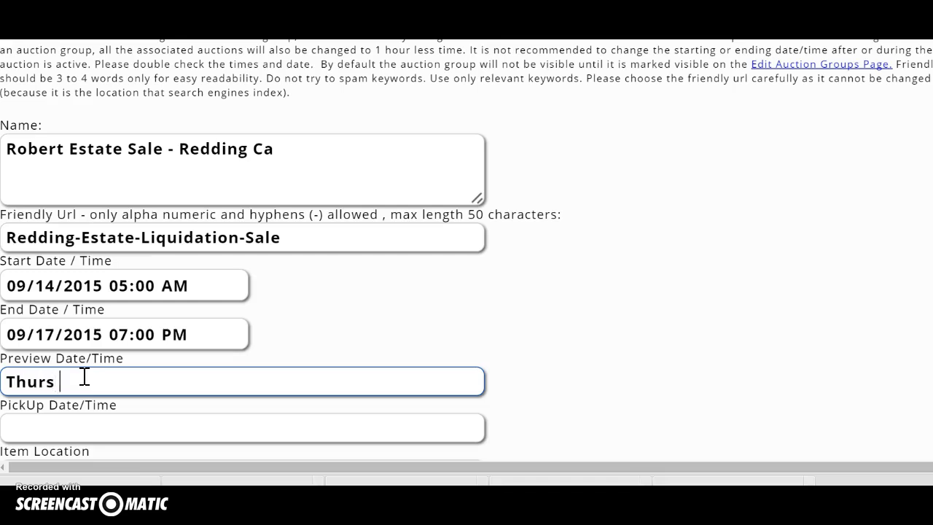
pyautogui.write(' - 10am -1am')
pyautogui.press('BackSpace')
pyautogui.press('BackSpace')
pyautogui.press('BackSpace')
pyautogui.write('1am')
pyautogui.click(63, 429)
pyautogui.write('Sat -')
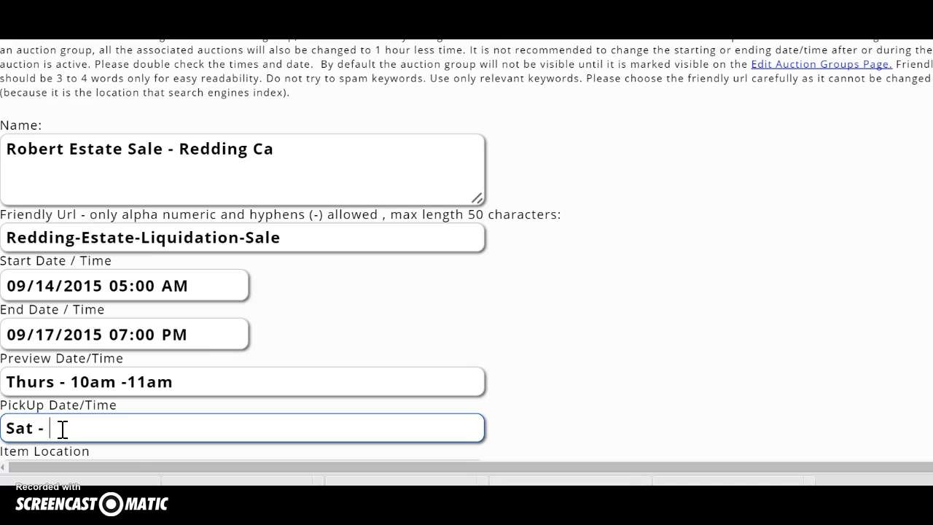
pyautogui.write('10am - 1pm')
# Step: Enter the item location, a road address in Redding
pyautogui.scroll(-2, 62, 428)
pyautogui.click(36, 318)
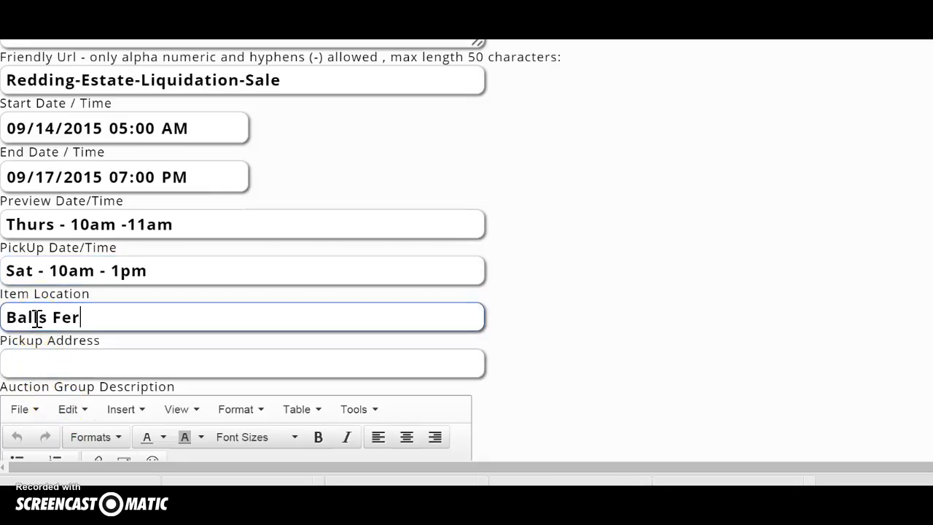
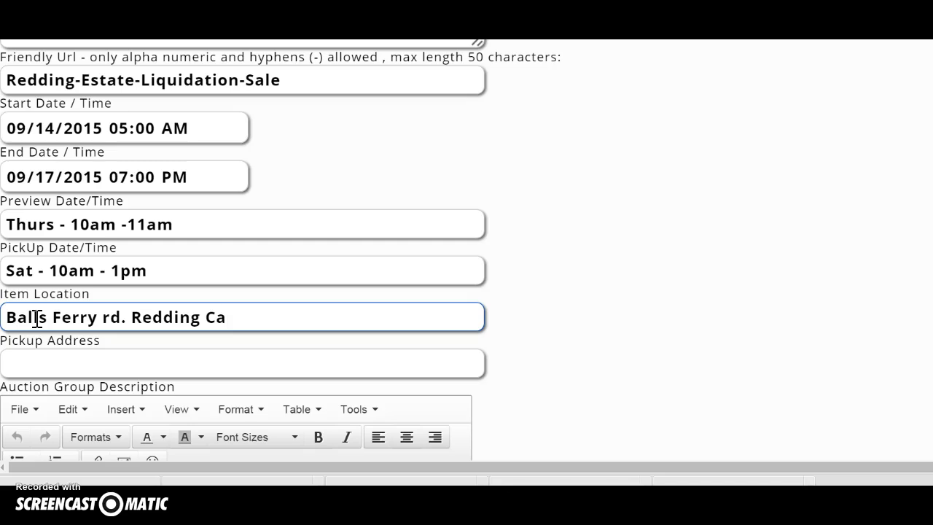
pyautogui.click(37, 362)
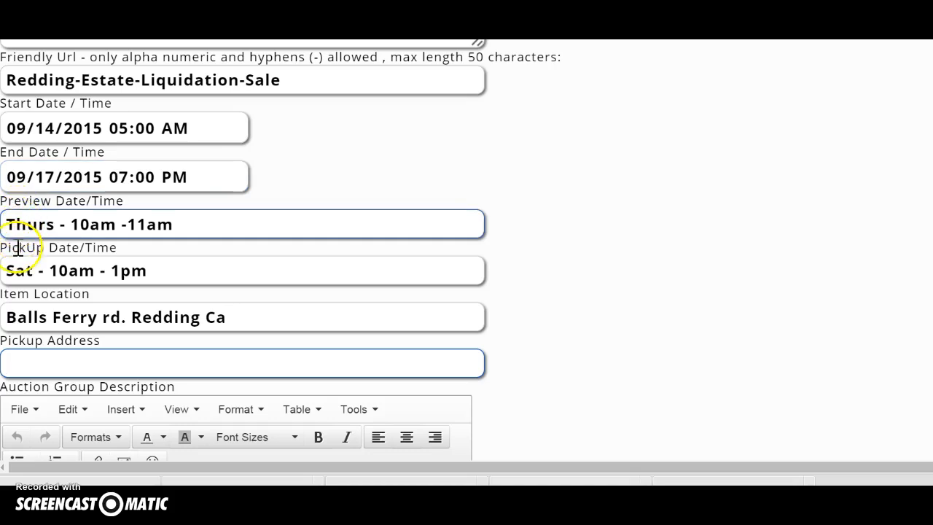
# Step: Copy the location into Pickup Address, adding the street number and '- Next to Meadow lane School'
pyautogui.click(223, 319)
pyautogui.hotkey('ctrl', 'a')
pyautogui.hotkey('ctrl', 'c')
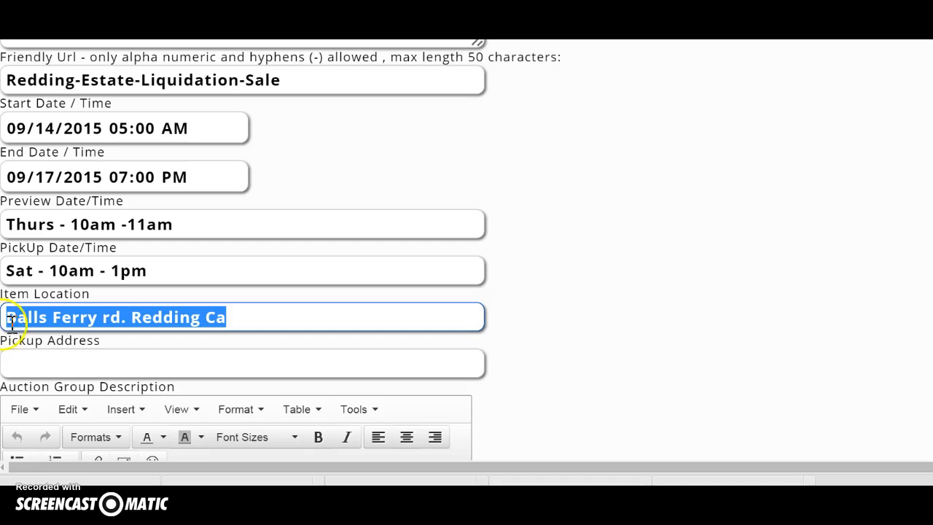
pyautogui.click(15, 360)
pyautogui.hotkey('ctrl', 'v')
pyautogui.click(10, 362)
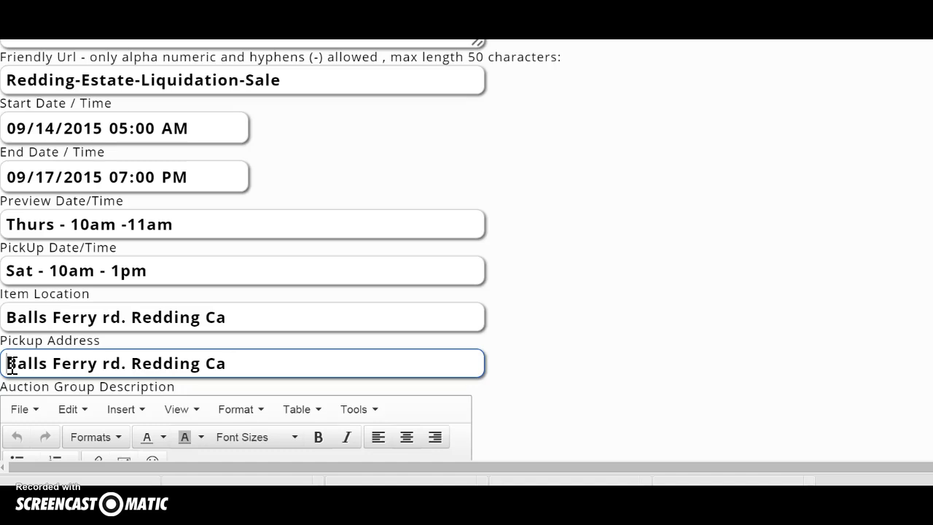
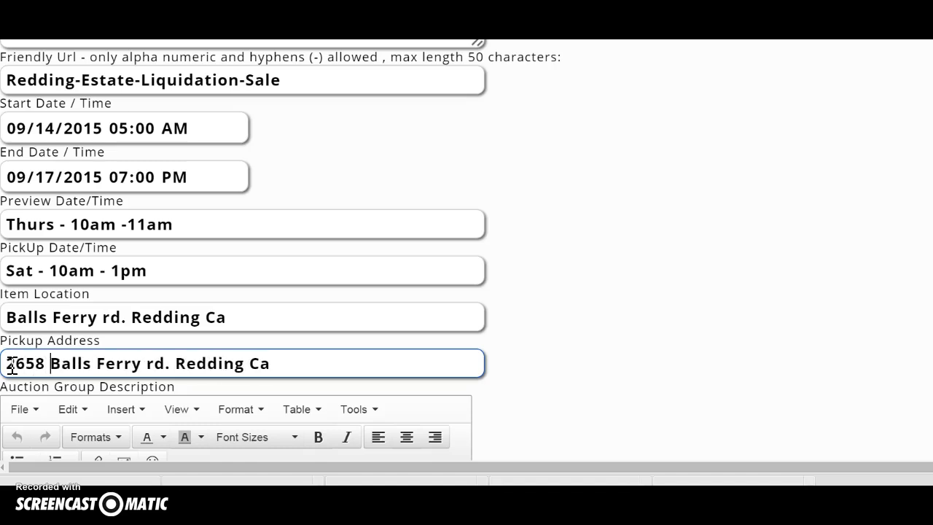
pyautogui.click(258, 364)
pyautogui.write('- Next to Meadow ')
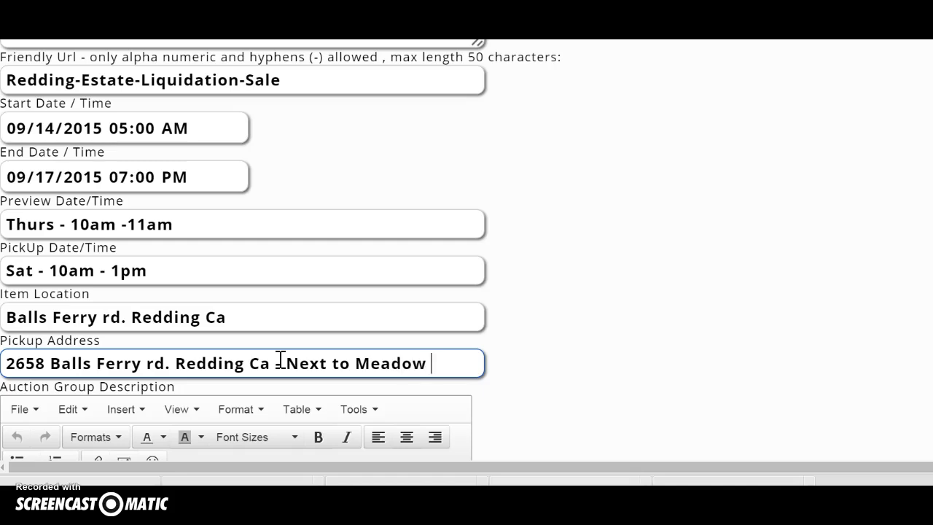
pyautogui.write('lane Sc')
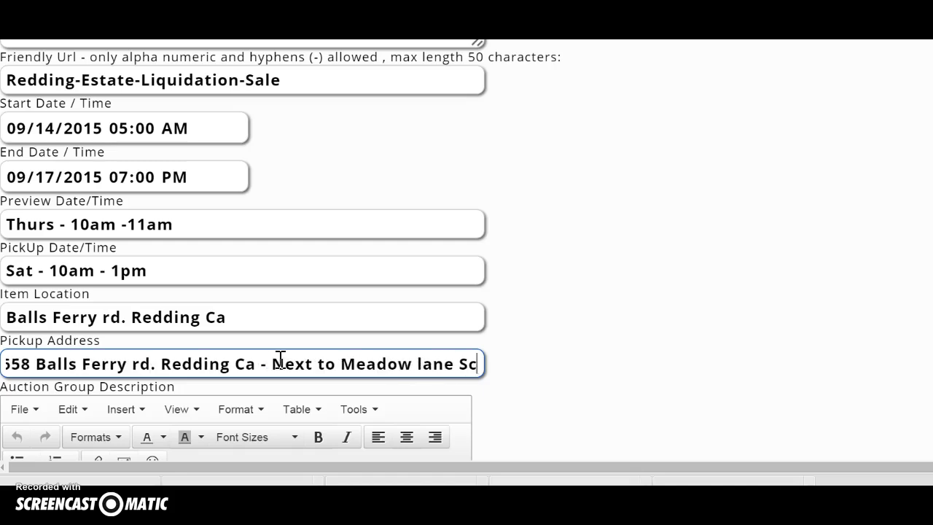
pyautogui.write('hool')
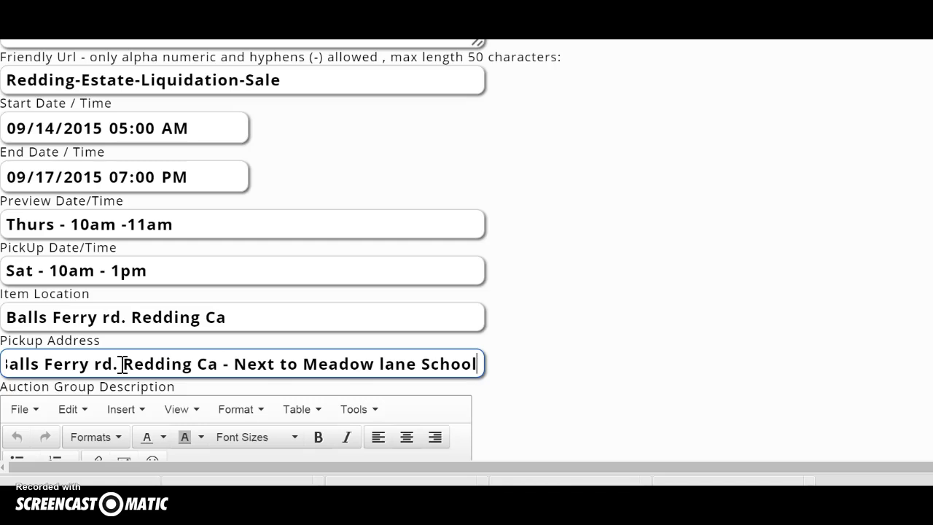
pyautogui.scroll(-3, 226, 240)
pyautogui.click(111, 264)
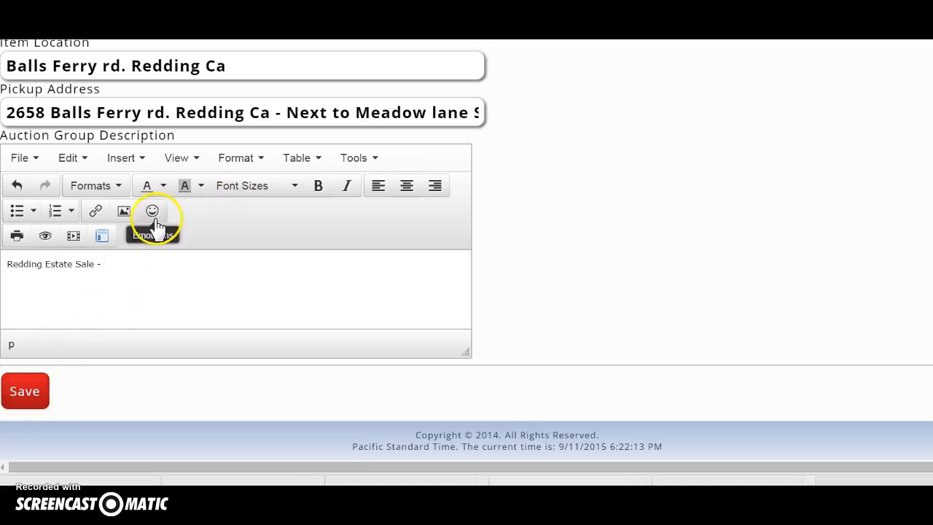
# Step: Try the description's image, video and group-ID dialogs without inserting anything, then save the group
pyautogui.click(124, 212)
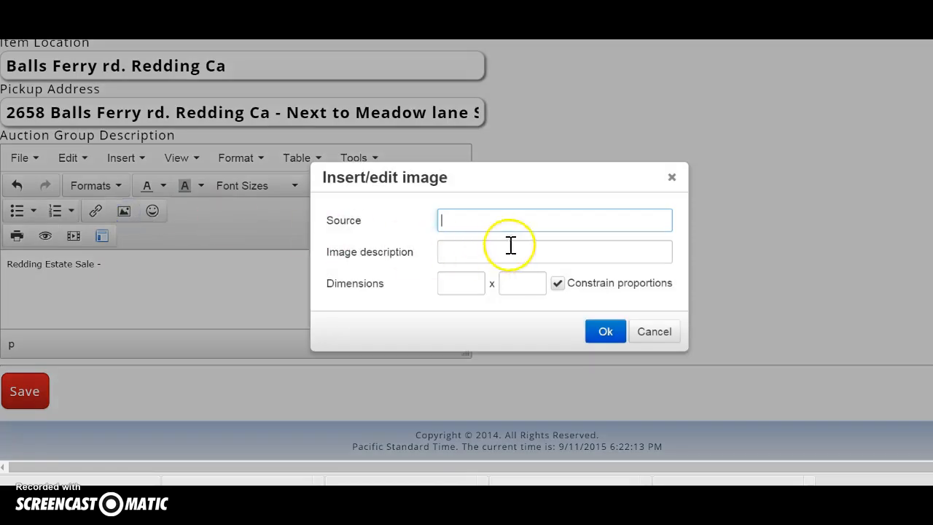
pyautogui.click(605, 332)
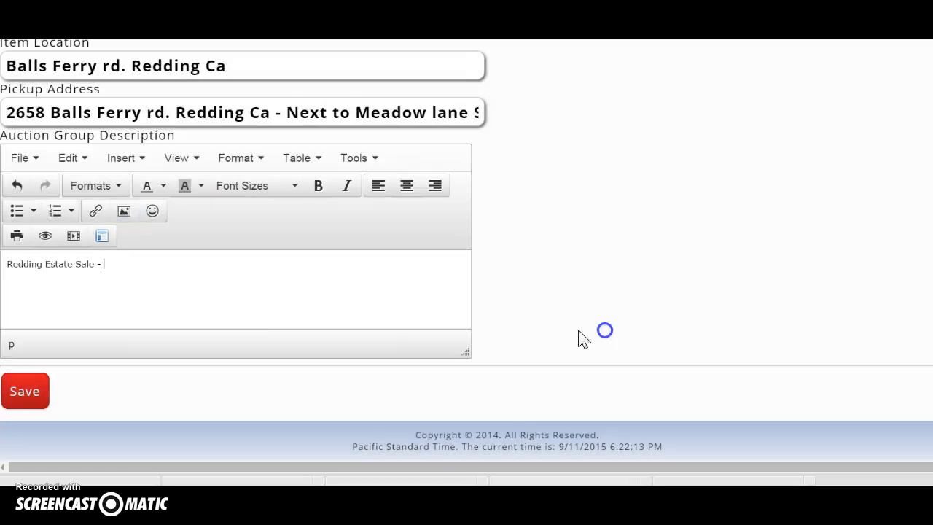
pyautogui.click(81, 239)
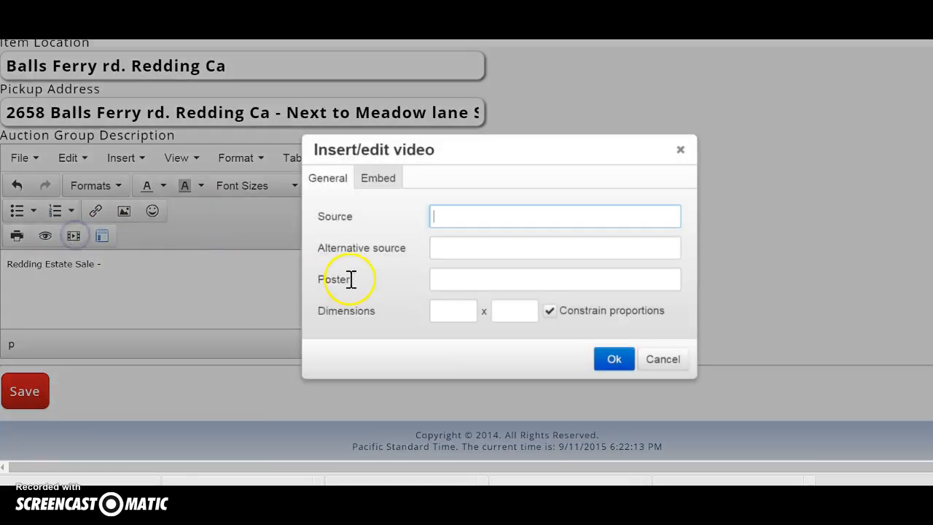
pyautogui.click(680, 153)
pyautogui.click(104, 237)
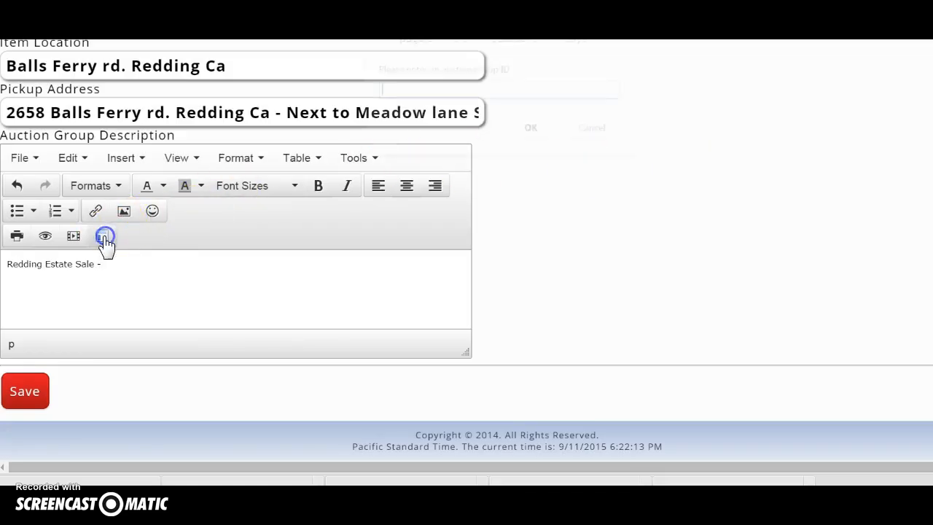
pyautogui.click(425, 87)
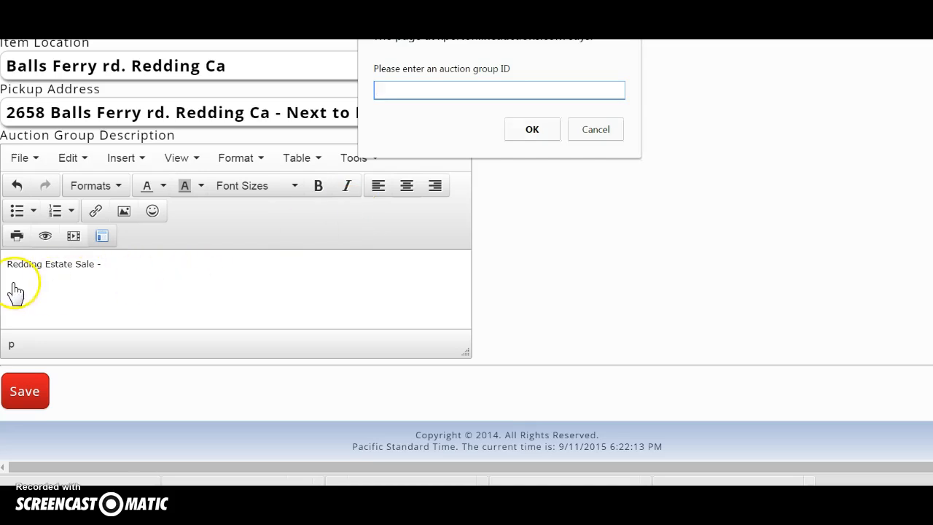
pyautogui.click(528, 131)
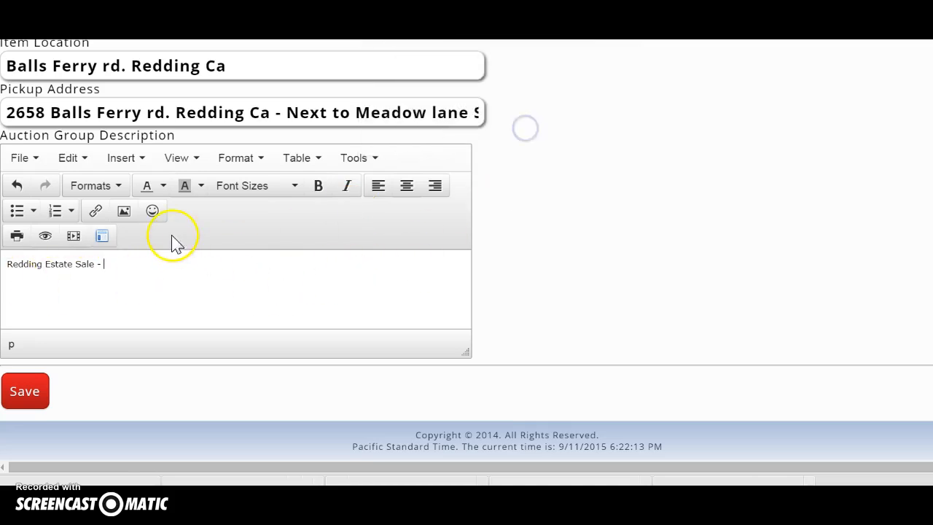
pyautogui.click(33, 402)
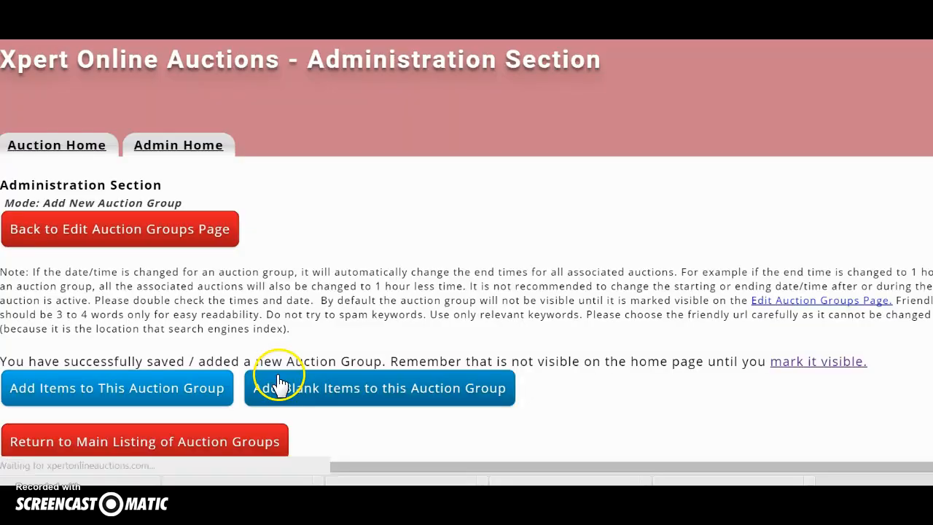
# Step: From the success page, go to adding blank items to the new auction group
pyautogui.scroll(-3, 271, 380)
pyautogui.scroll(2, 263, 385)
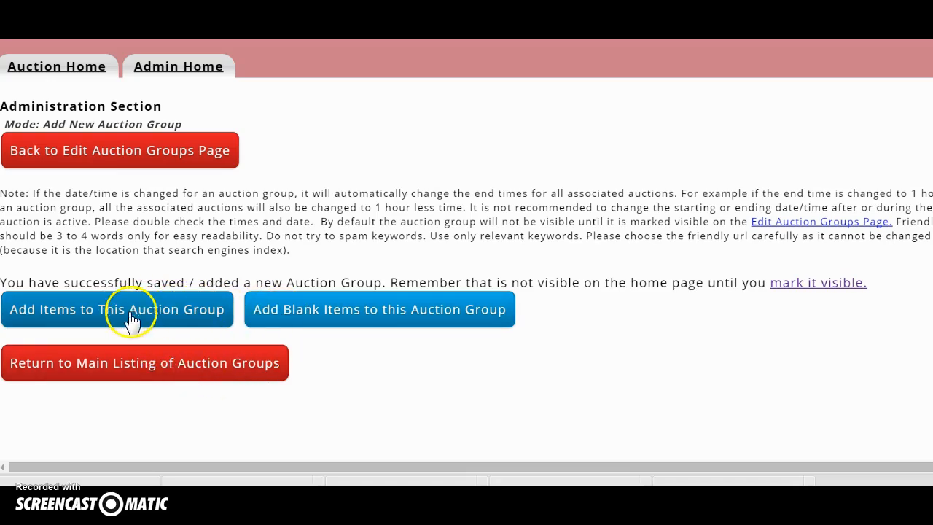
pyautogui.click(297, 317)
# Step: Enter 100 as the number of blank auctions to add
pyautogui.scroll(-3, 299, 319)
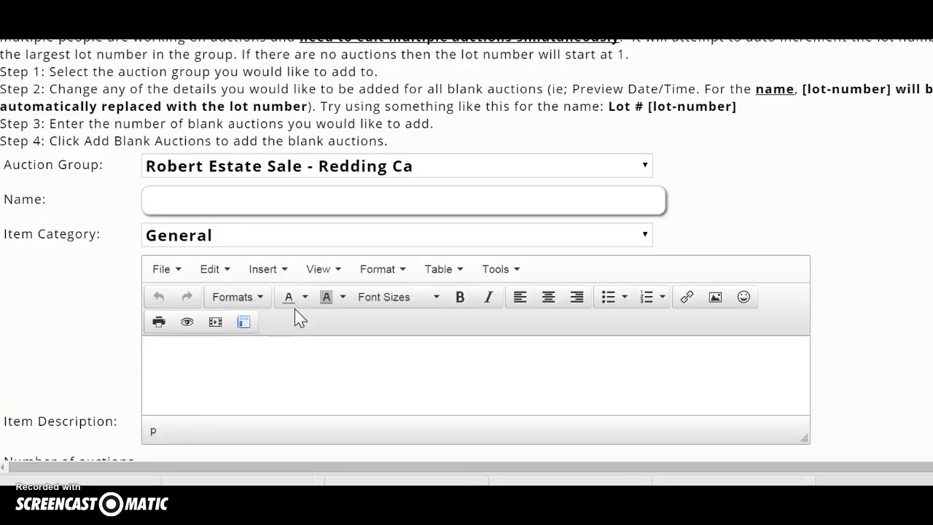
pyautogui.scroll(-1, 295, 318)
pyautogui.scroll(-1, 335, 276)
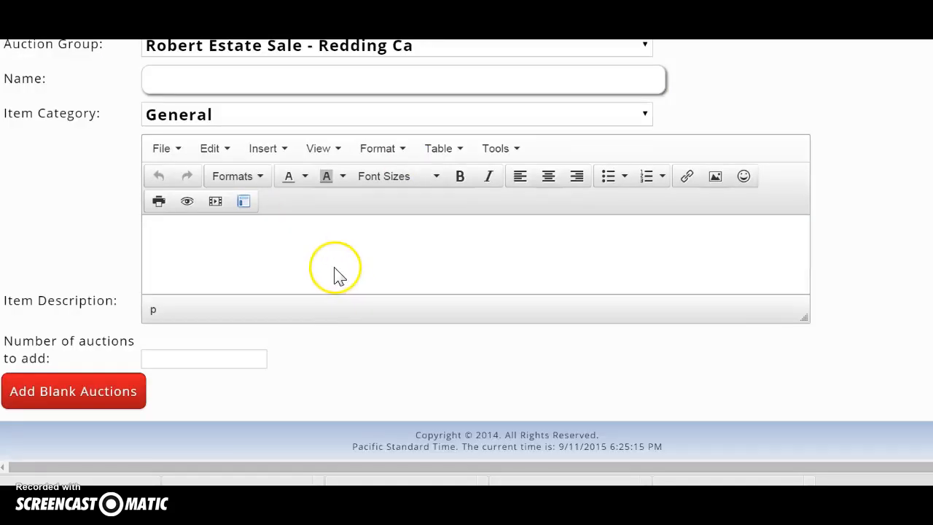
pyautogui.click(177, 266)
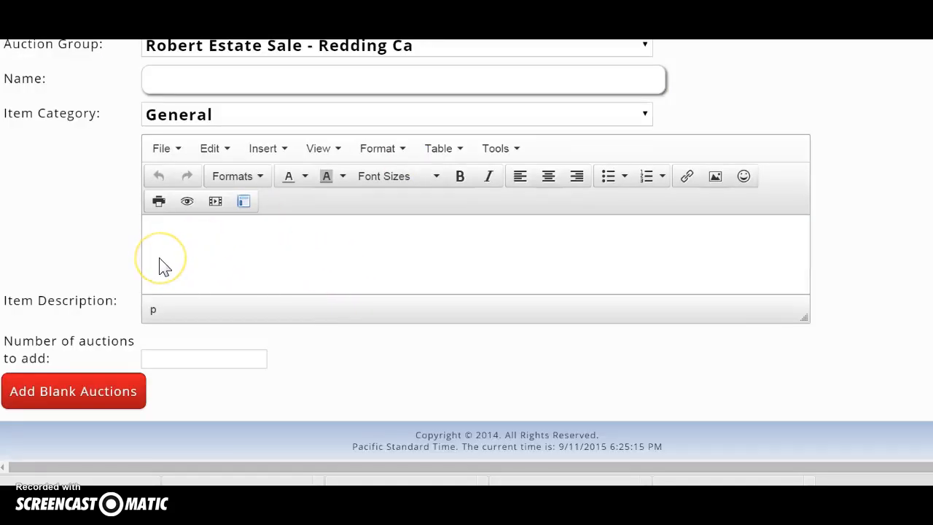
pyautogui.click(87, 389)
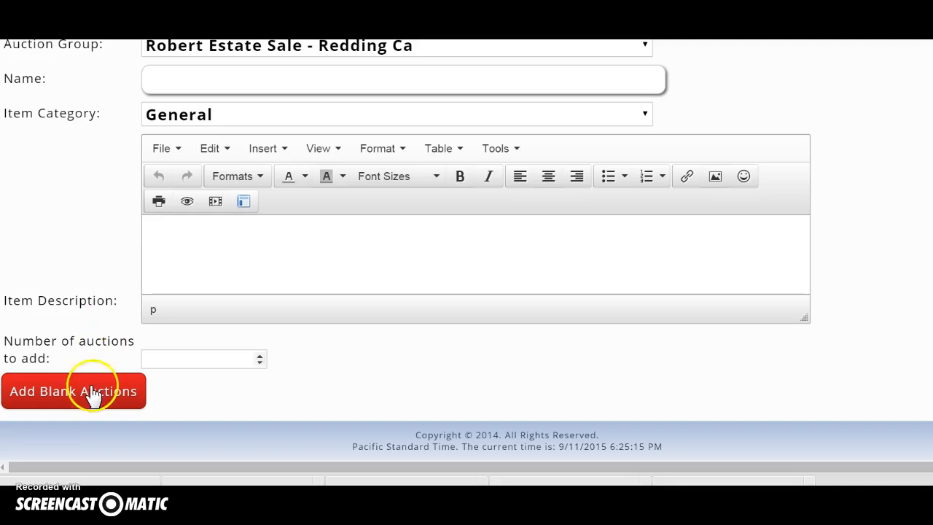
pyautogui.click(165, 356)
pyautogui.click(159, 359)
pyautogui.write('100')
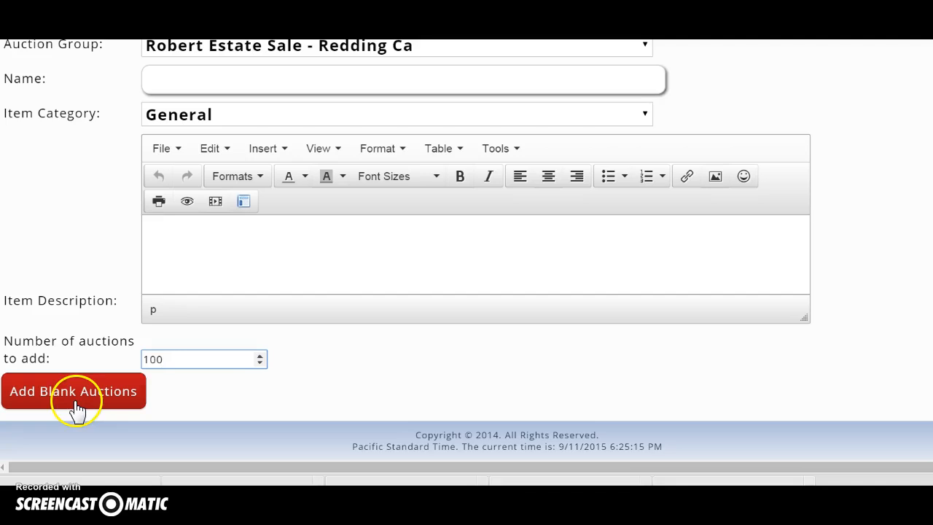
# Step: Return to the administration page and open the Add New Auction form
pyautogui.scroll(5, 145, 288)
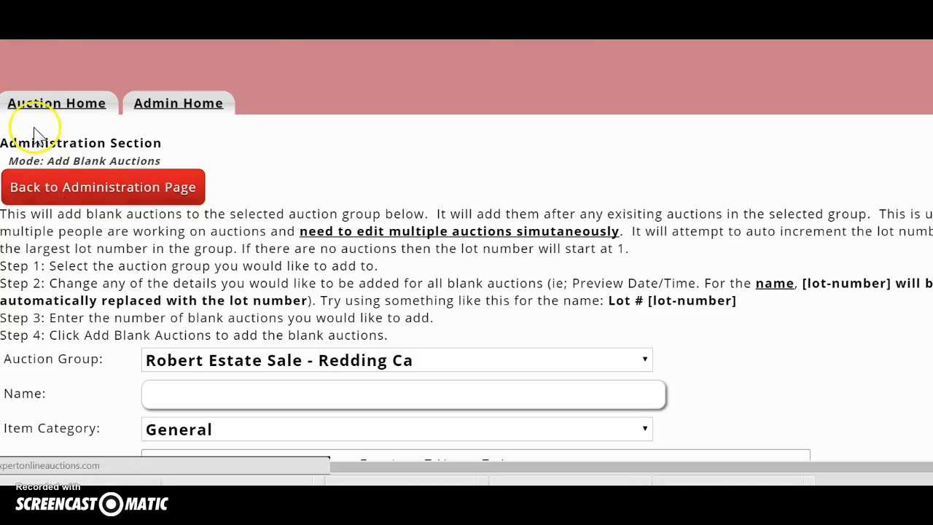
pyautogui.click(40, 188)
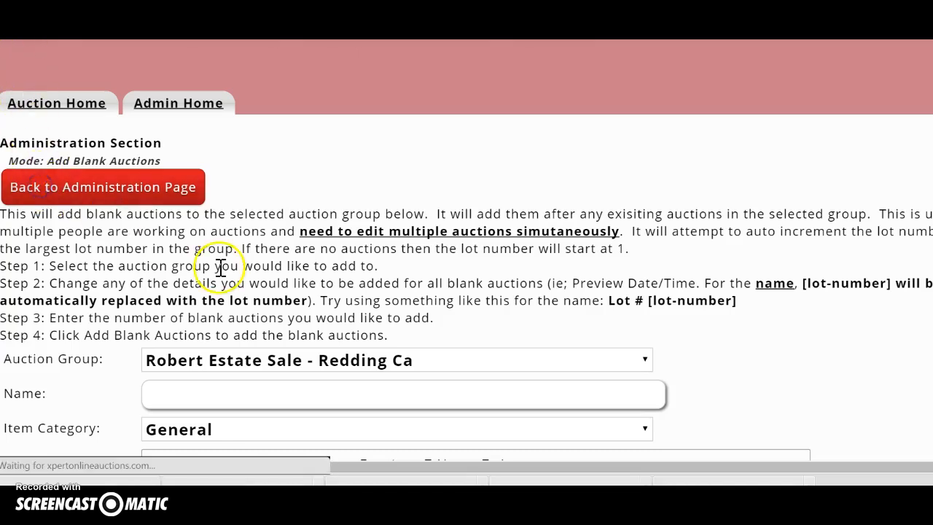
pyautogui.click(69, 295)
# Step: Keep the Redding estate-sale group selected and begin the auction name as 'Lot #1 - V…'
pyautogui.click(90, 265)
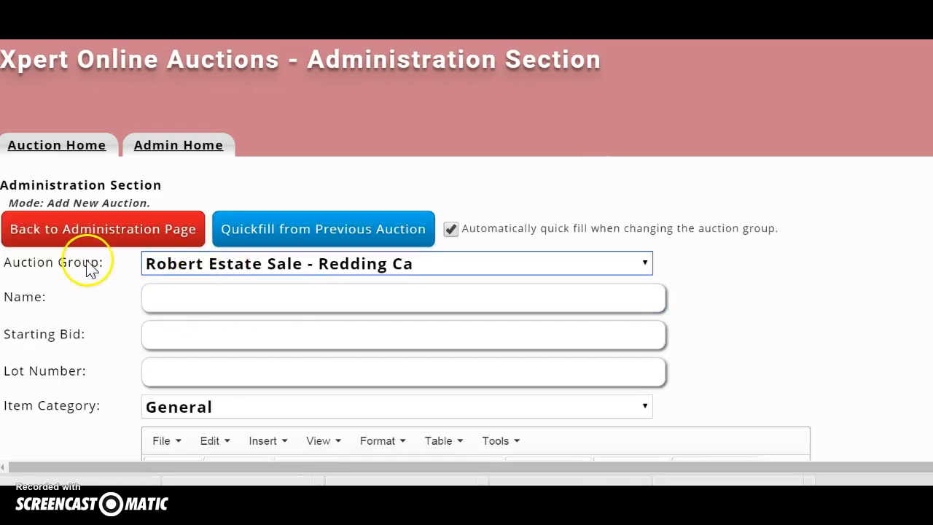
pyautogui.click(647, 267)
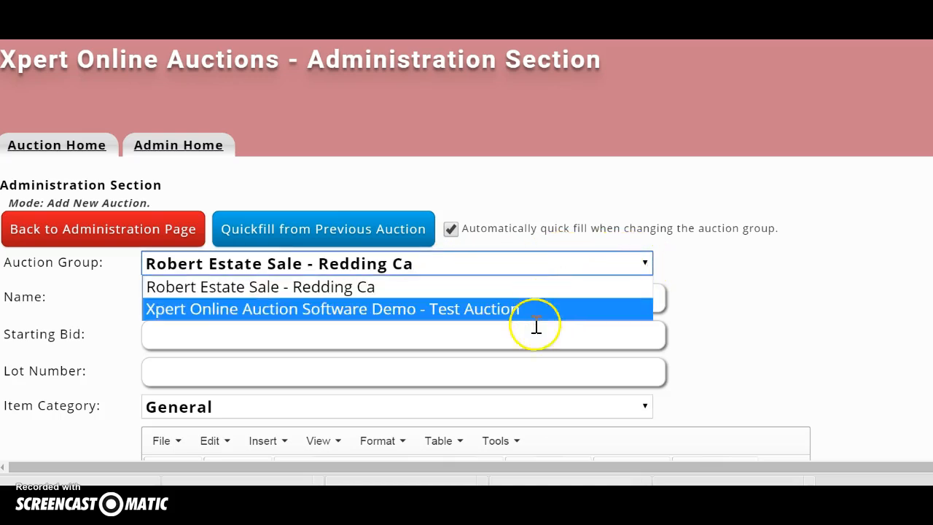
pyautogui.click(644, 264)
pyautogui.click(323, 296)
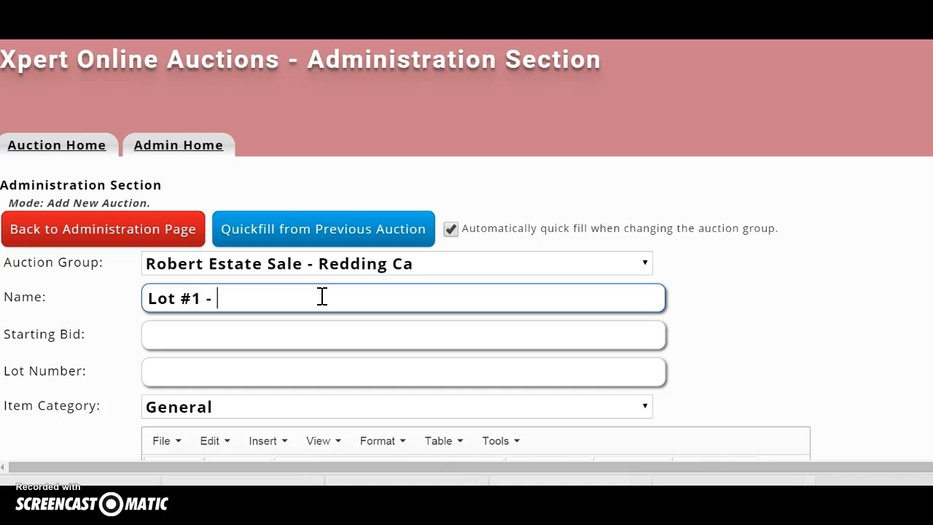
pyautogui.write('Lot #1 - Vintag')
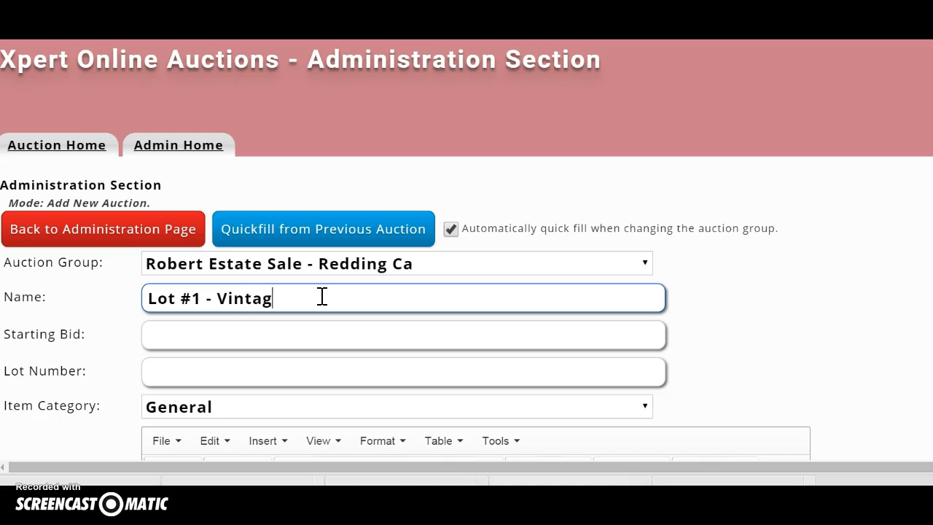
pyautogui.press('BackSpace')
pyautogui.press('BackSpace')
pyautogui.press('BackSpace')
pyautogui.press('BackSpace')
pyautogui.press('BackSpace')
pyautogui.press('BackSpace')
pyautogui.scroll(-7, 313, 300)
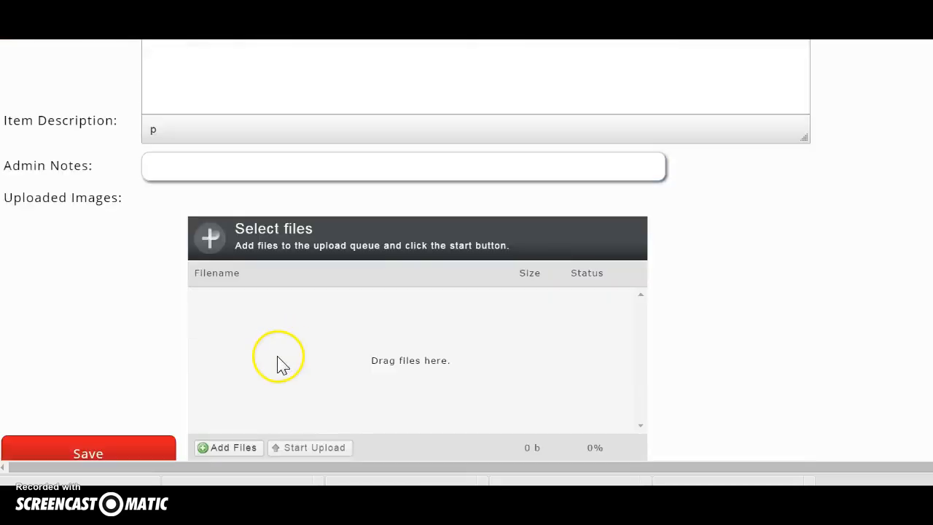
# Step: Queue the ten photos P1010318 through P1010327 for upload to the auction
pyautogui.click(224, 371)
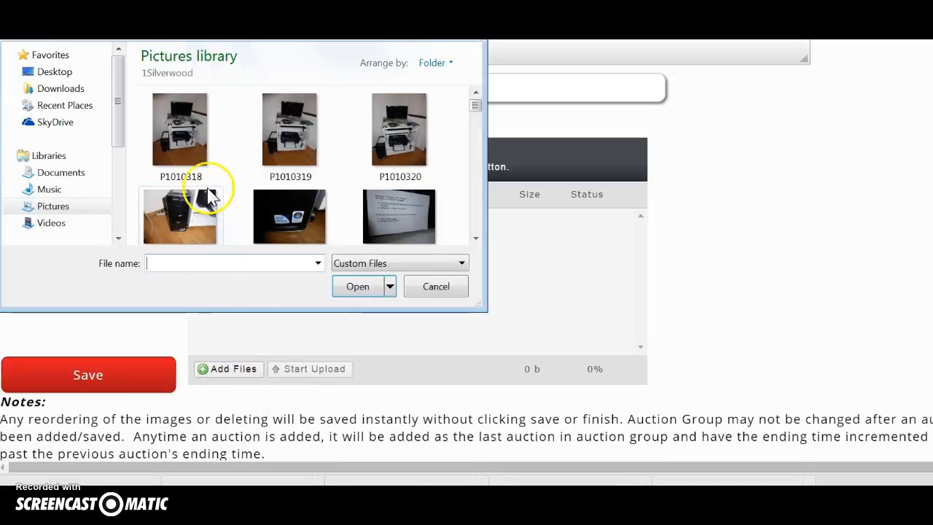
pyautogui.click(180, 127)
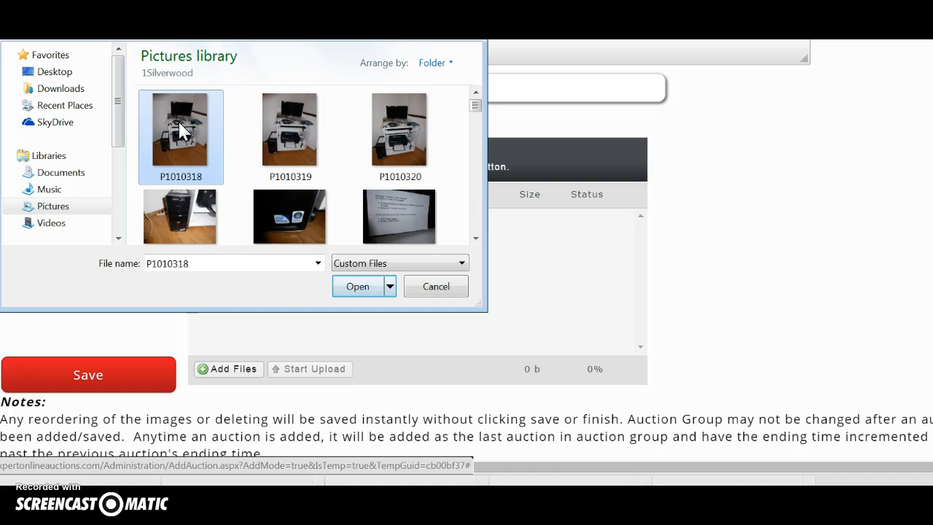
pyautogui.hotkey('shift', 'Down')
pyautogui.hotkey('shift', 'Down')
pyautogui.hotkey('shift', 'Down')
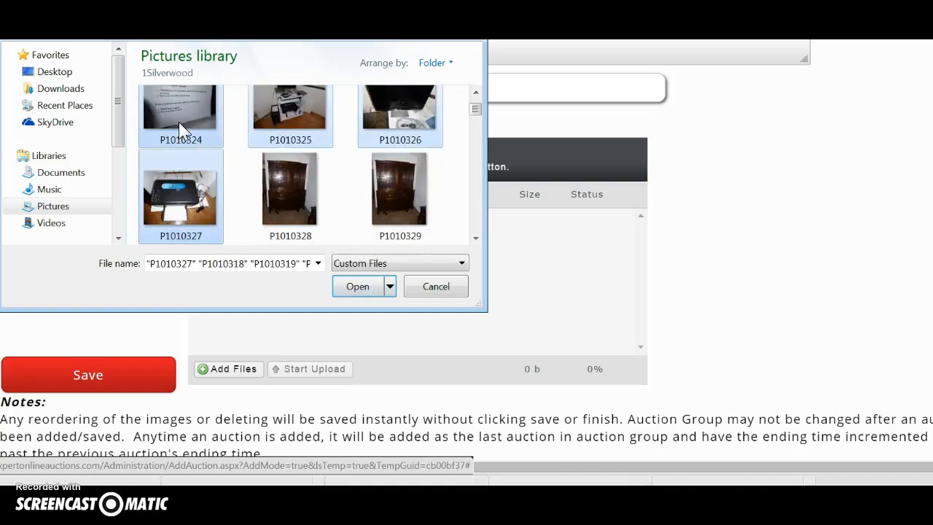
pyautogui.click(360, 285)
pyautogui.scroll(2, 155, 294)
pyautogui.scroll(-2, 155, 294)
pyautogui.scroll(6, 154, 295)
pyautogui.click(248, 241)
pyautogui.click(240, 216)
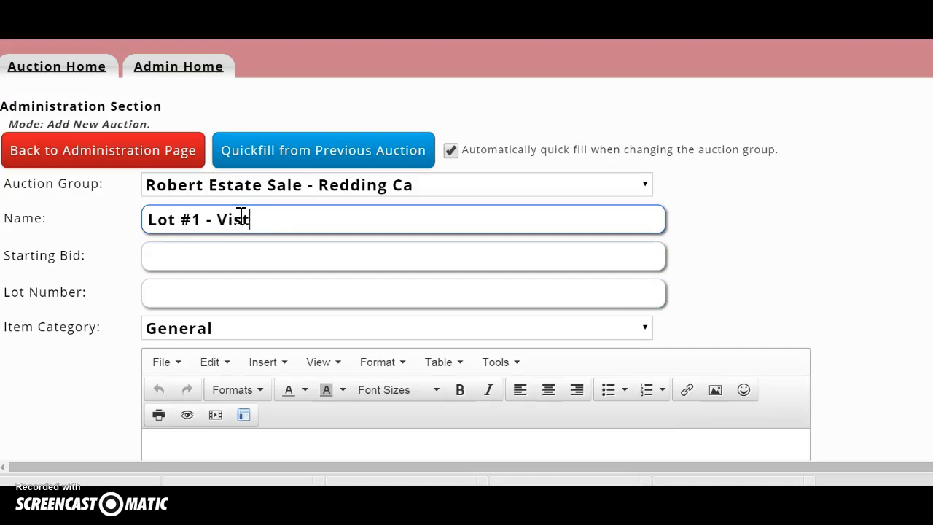
# Step: Finish the name 'Lot #1 - Vista Computer System -Working Condition' with starting bid 5.00
pyautogui.write('Vista Computer Sys')
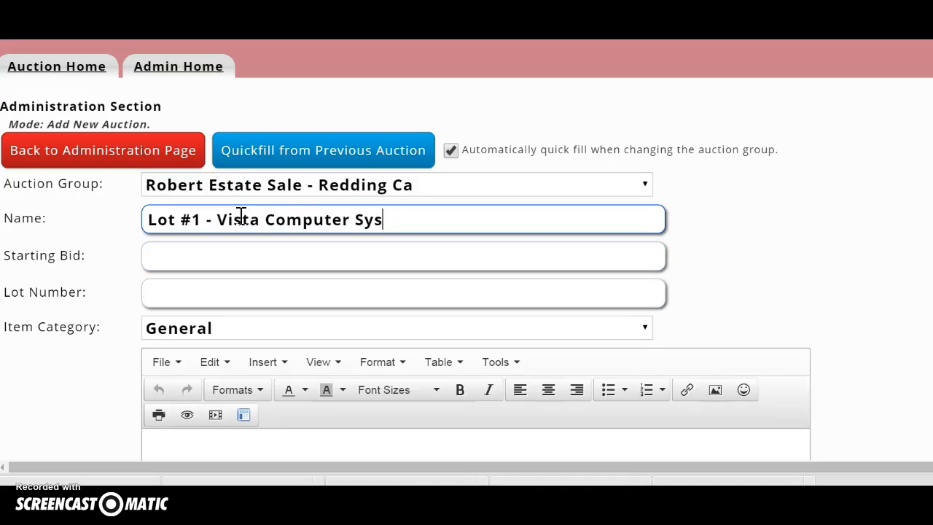
pyautogui.write('tem -Wor')
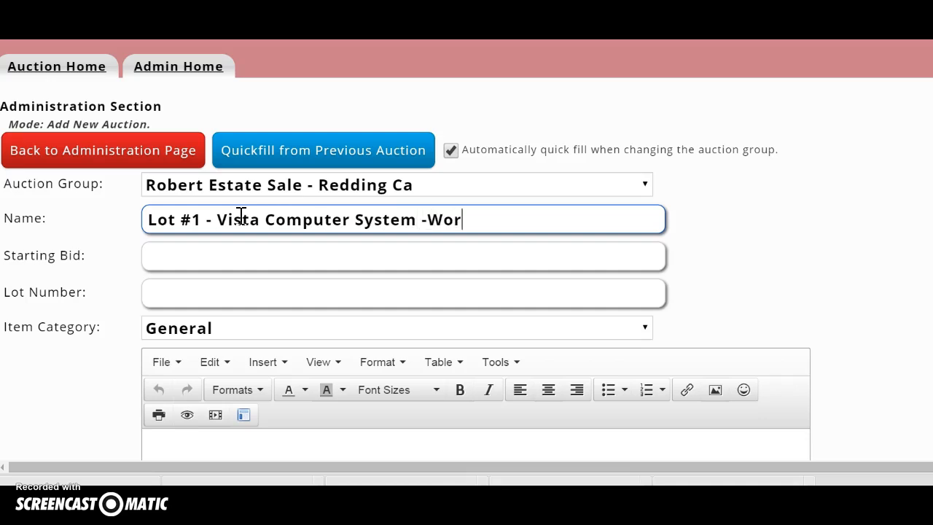
pyautogui.write('king Condition')
pyautogui.click(219, 262)
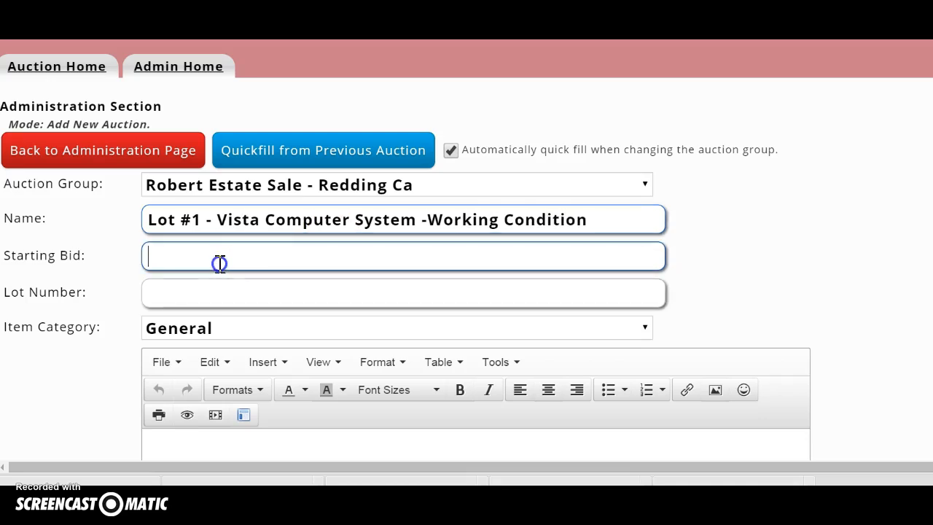
pyautogui.write('5.00')
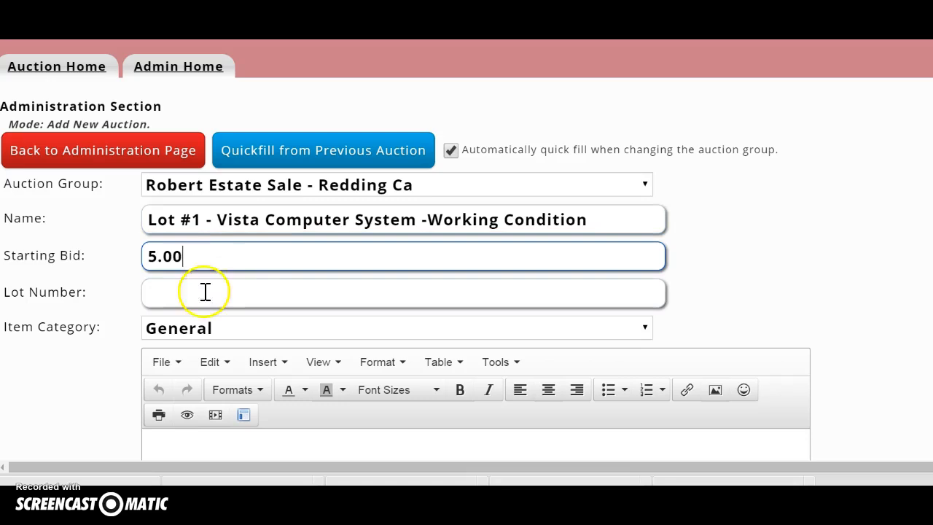
pyautogui.click(162, 257)
pyautogui.write('9')
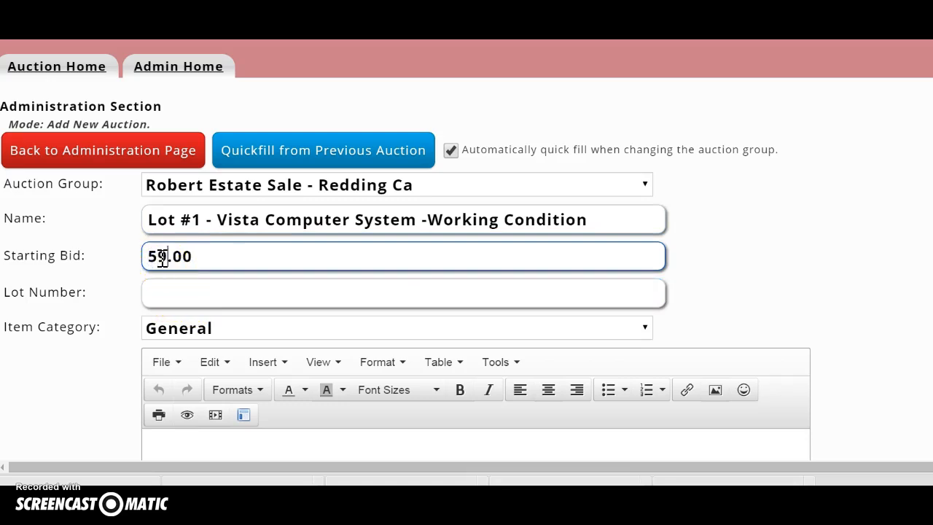
pyautogui.press('BackSpace')
# Step: Set the item category to General
pyautogui.click(170, 295)
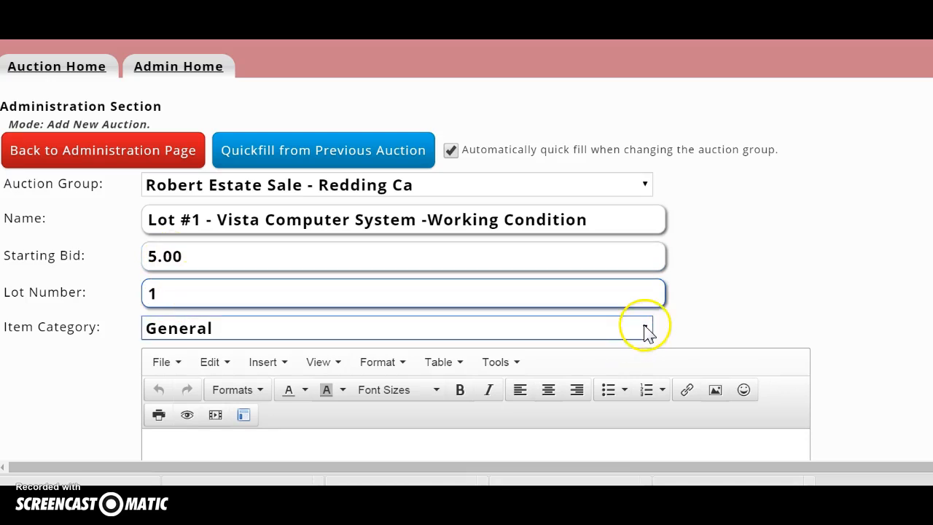
pyautogui.click(646, 329)
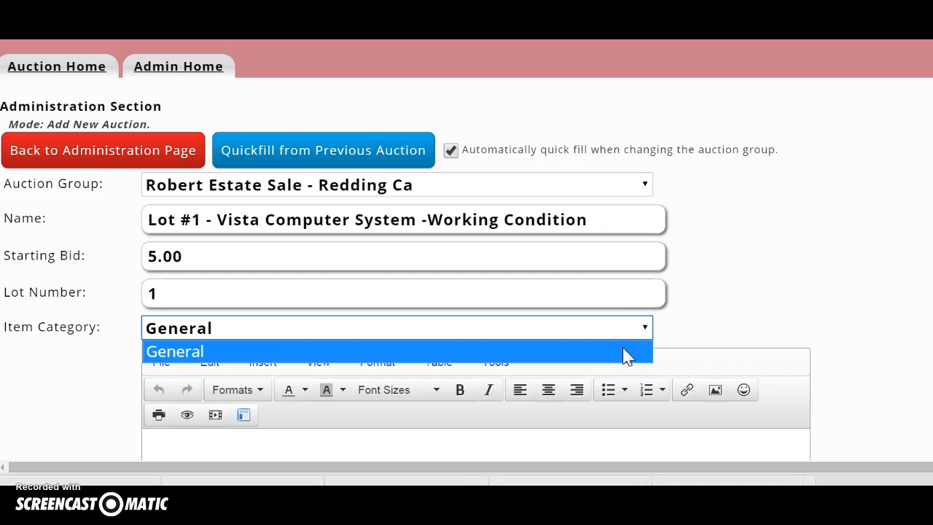
pyautogui.click(624, 350)
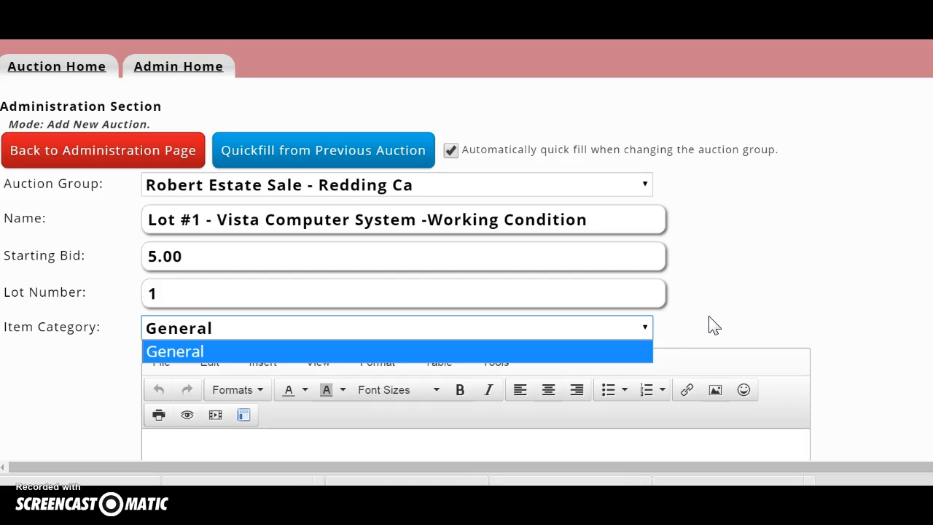
pyautogui.click(881, 318)
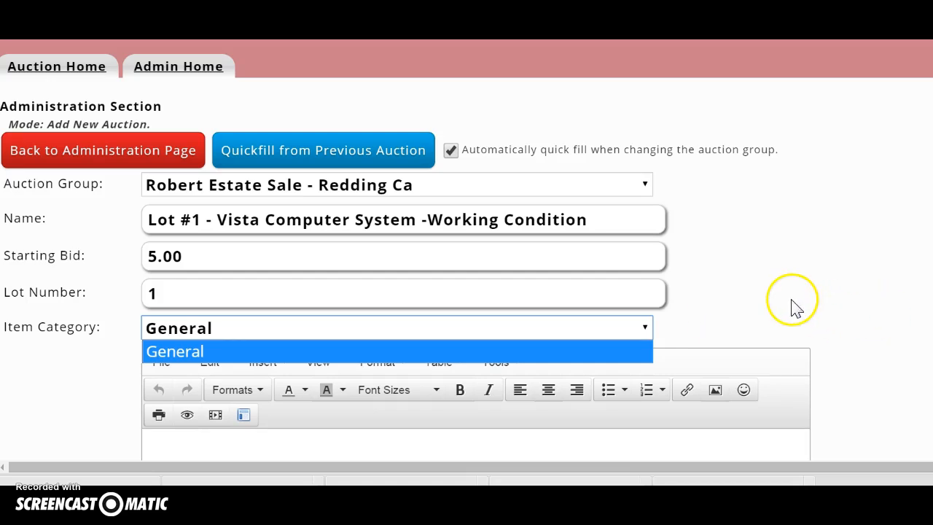
pyautogui.scroll(-3, 791, 306)
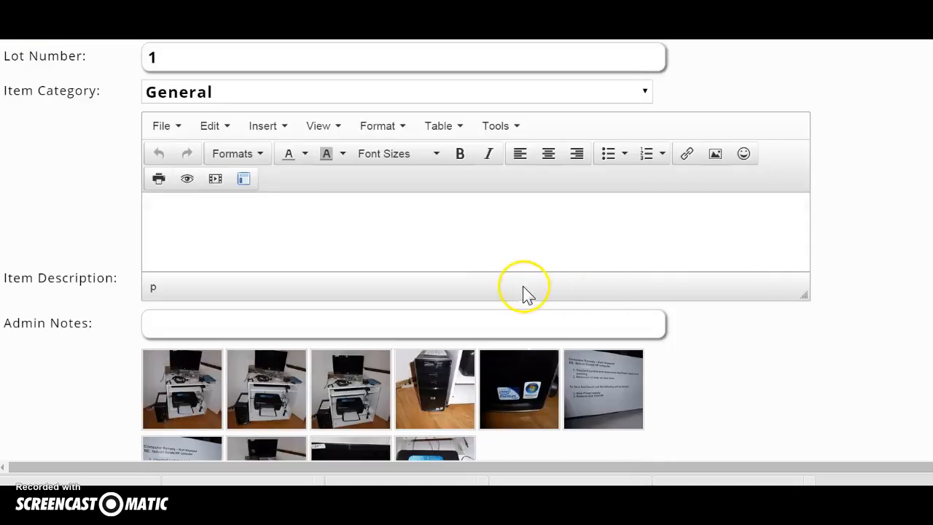
pyautogui.scroll(2, 309, 258)
# Step: Paste the auction name into the item description and add notes on packing and the non-smoking estate
pyautogui.click(600, 145)
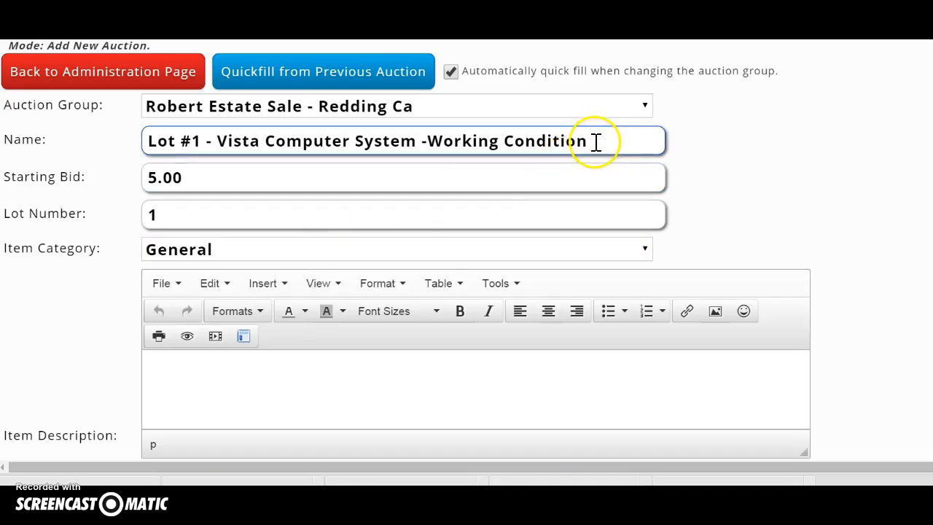
pyautogui.moveTo(587, 141); pyautogui.dragTo(121, 141)
pyautogui.hotkey('ctrl', 'c')
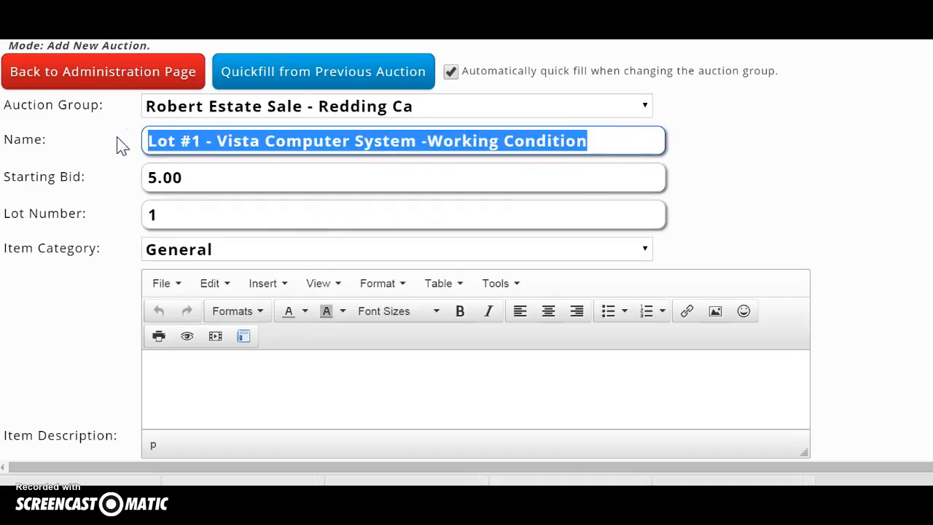
pyautogui.click(162, 363)
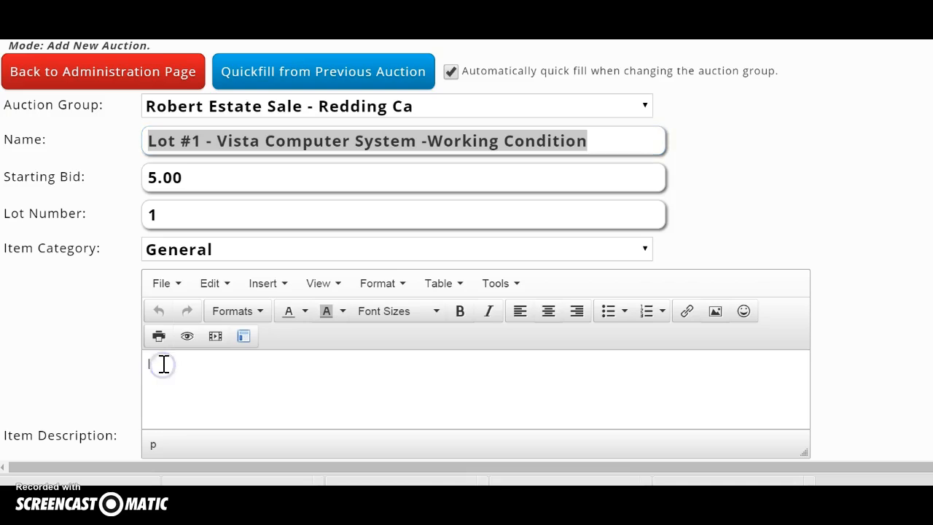
pyautogui.hotkey('ctrl', 'v')
pyautogui.click(388, 363)
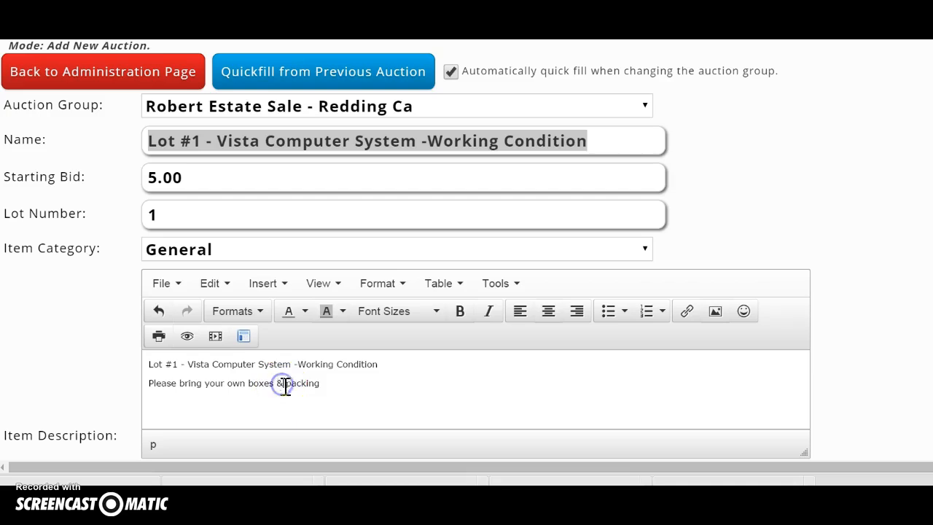
pyautogui.click(318, 386)
pyautogui.write('C')
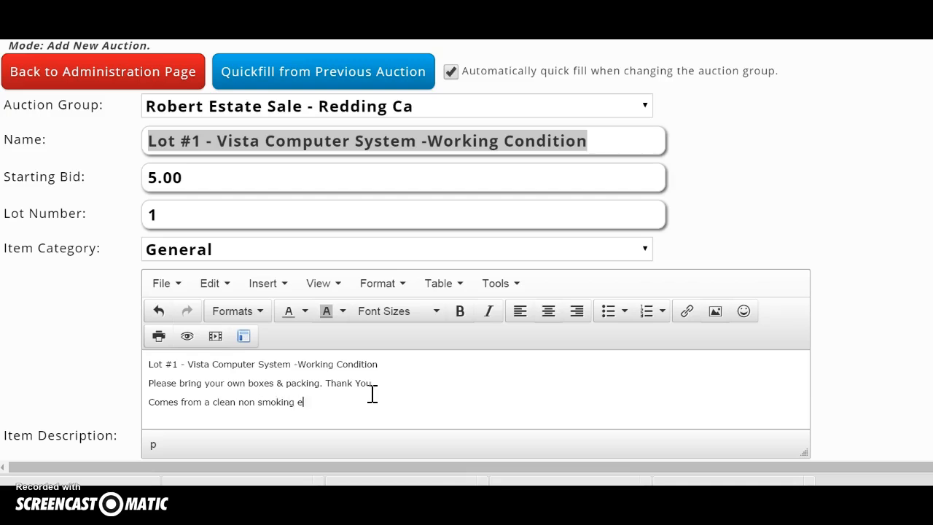
# Step: Make the two note lines bold with a Yellow highlight
pyautogui.moveTo(324, 401); pyautogui.dragTo(139, 381)
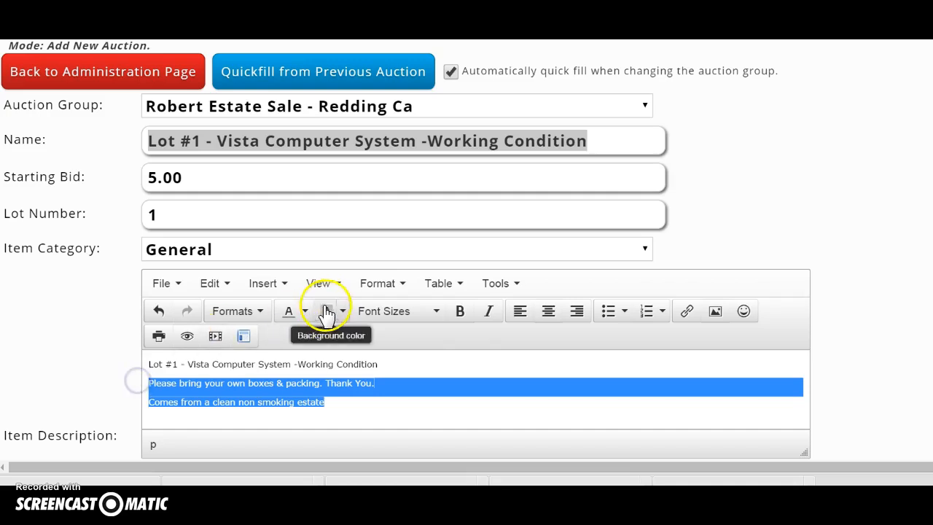
pyautogui.click(459, 311)
pyautogui.click(400, 284)
pyautogui.moveTo(406, 220)
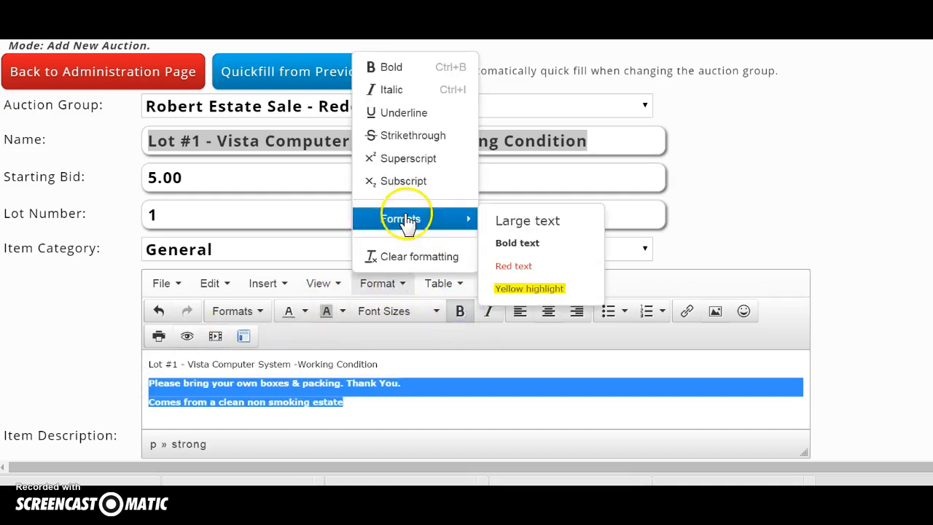
pyautogui.click(511, 289)
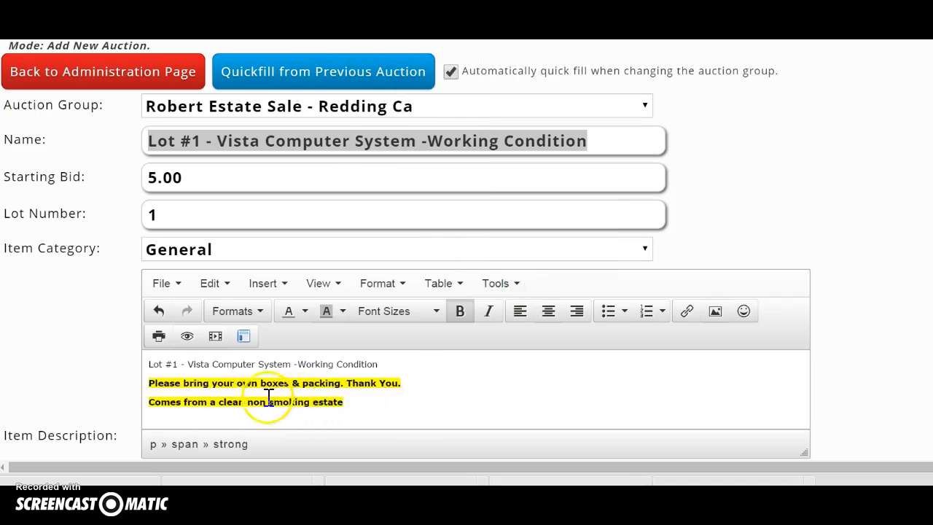
pyautogui.click(243, 336)
# Step: Save the new Lot #1 auction
pyautogui.scroll(-5, 260, 364)
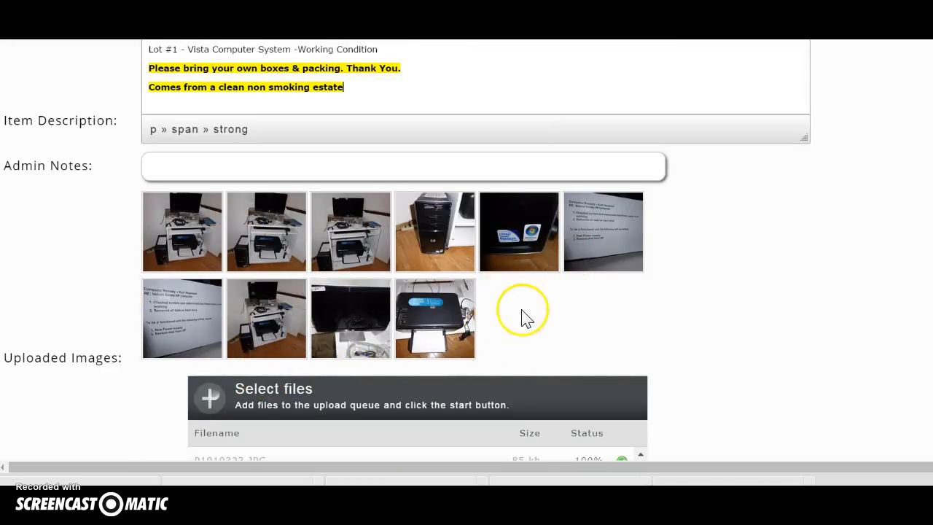
pyautogui.scroll(-3, 118, 441)
pyautogui.click(87, 450)
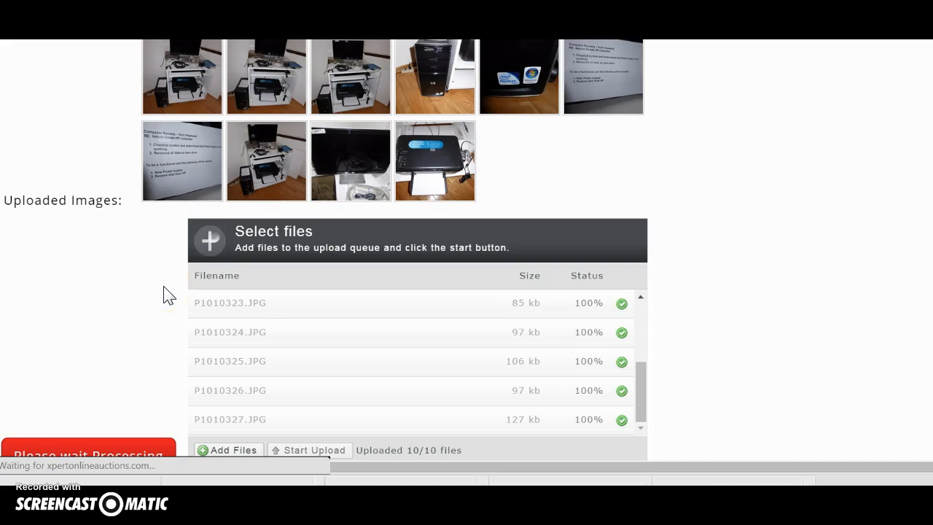
# Step: Rotate the third photo and back, delete it, then save and finish the auction
pyautogui.scroll(-6, 156, 295)
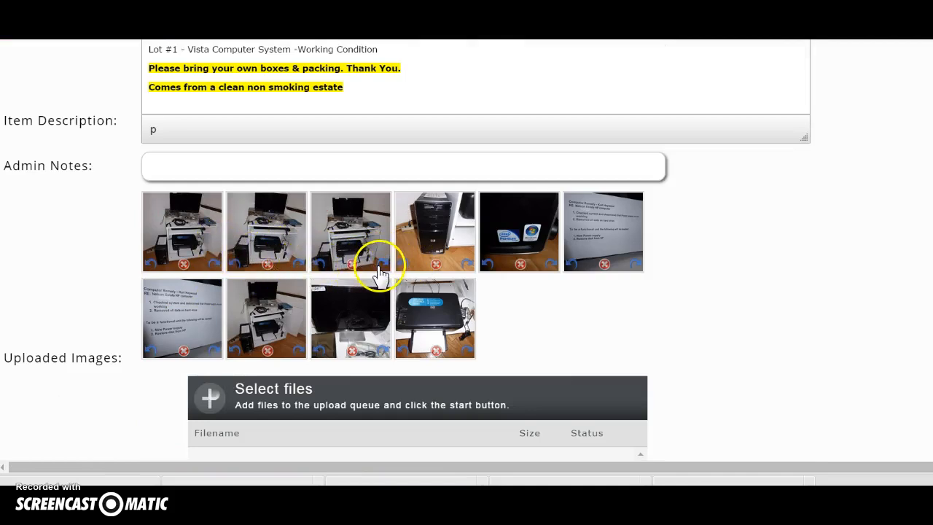
pyautogui.click(381, 264)
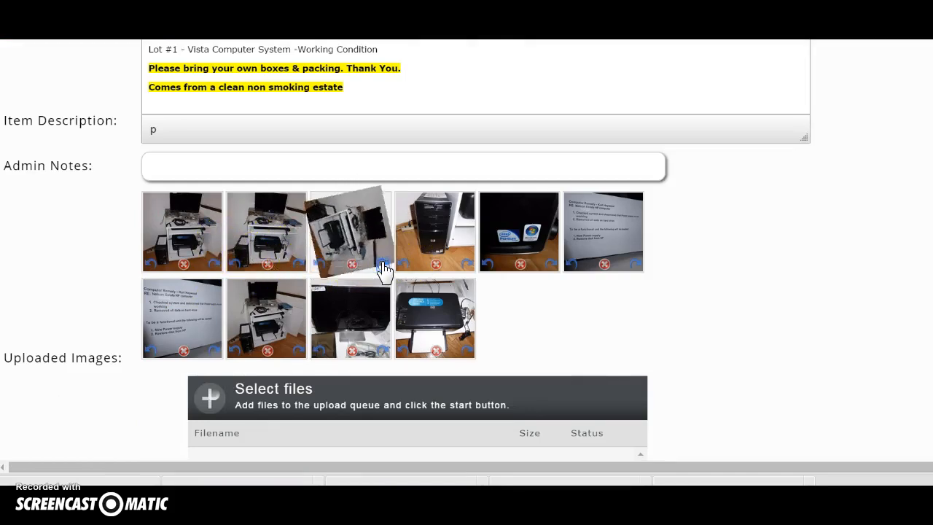
pyautogui.click(318, 264)
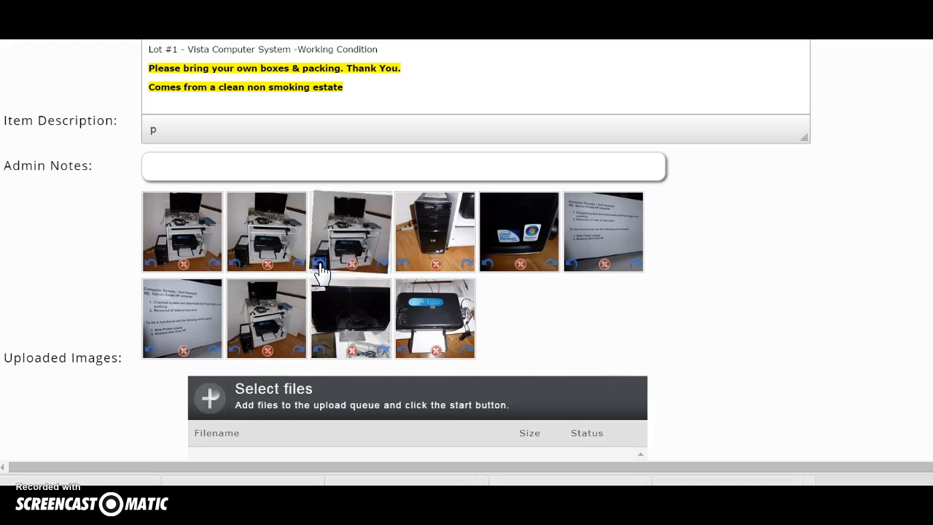
pyautogui.click(350, 265)
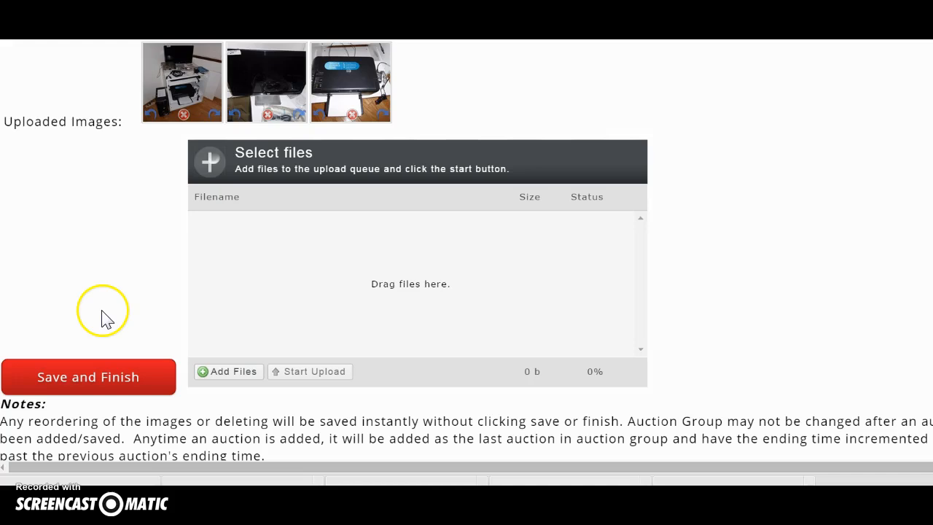
pyautogui.scroll(-3, 100, 312)
pyautogui.click(86, 386)
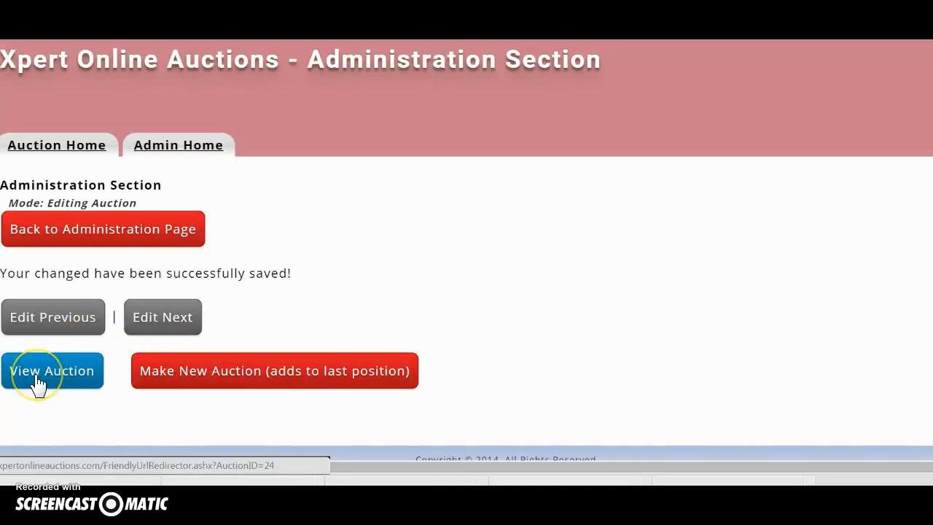
# Step: Start a new auction in the same group, quickfilled with Lot Number 2
pyautogui.click(188, 377)
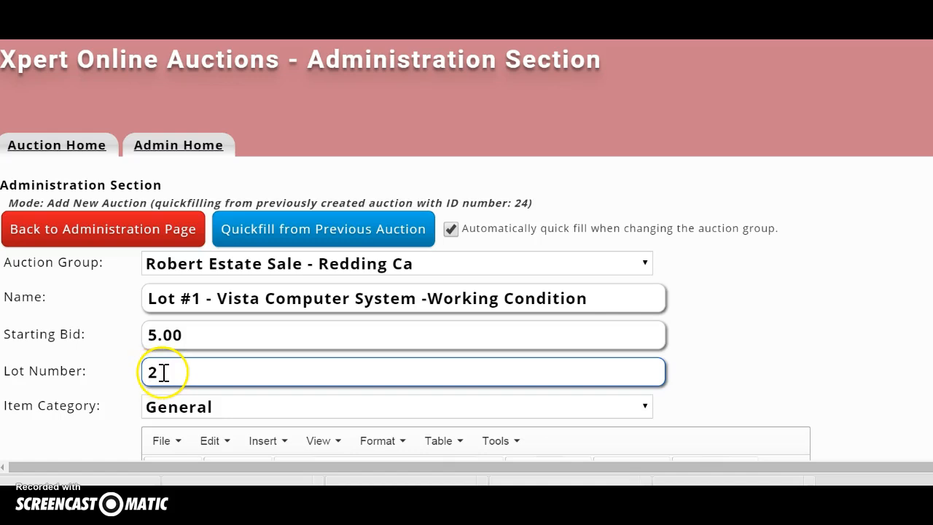
pyautogui.scroll(-5, 260, 298)
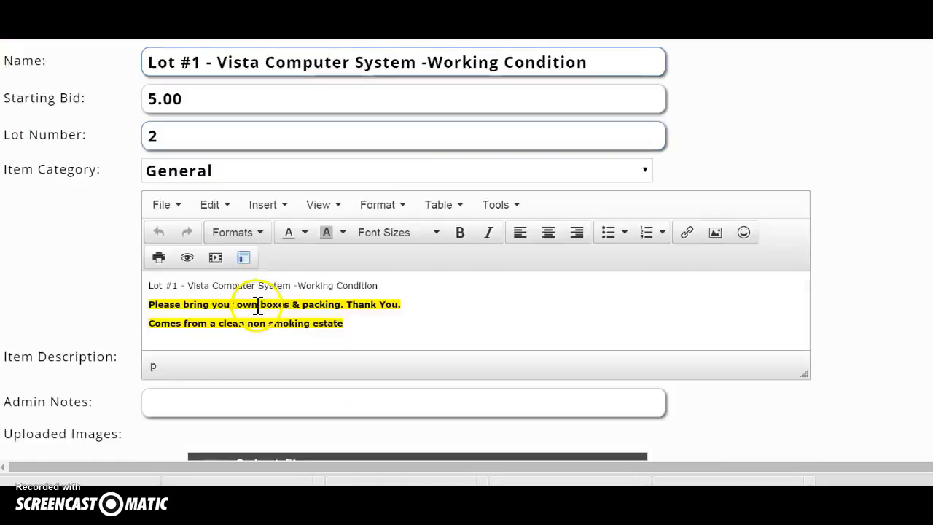
pyautogui.scroll(-2, 253, 307)
# Step: Choose cabinet photos P1010328 through P1010346 for upload, leaving out P1010347
pyautogui.click(229, 370)
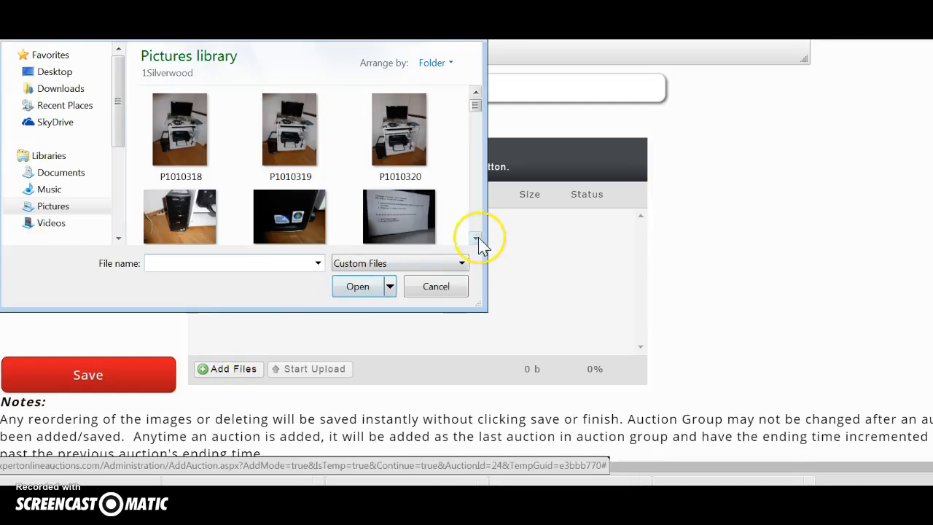
pyautogui.click(475, 239)
pyautogui.click(289, 190)
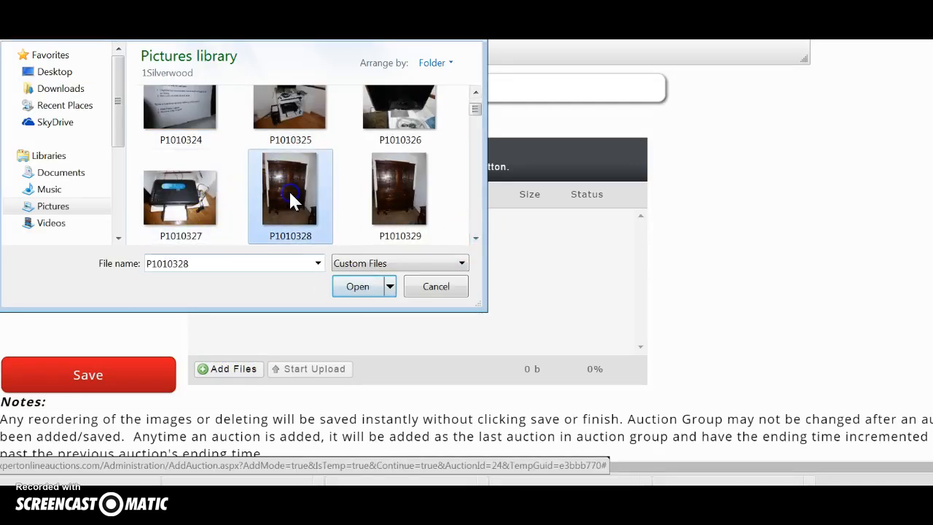
pyautogui.scroll(-2, 289, 190)
pyautogui.keyDown('shift'); pyautogui.click(288, 189); pyautogui.keyUp('shift')
pyautogui.scroll(-1, 289, 189)
pyautogui.keyDown('shift'); pyautogui.click(289, 189); pyautogui.keyUp('shift')
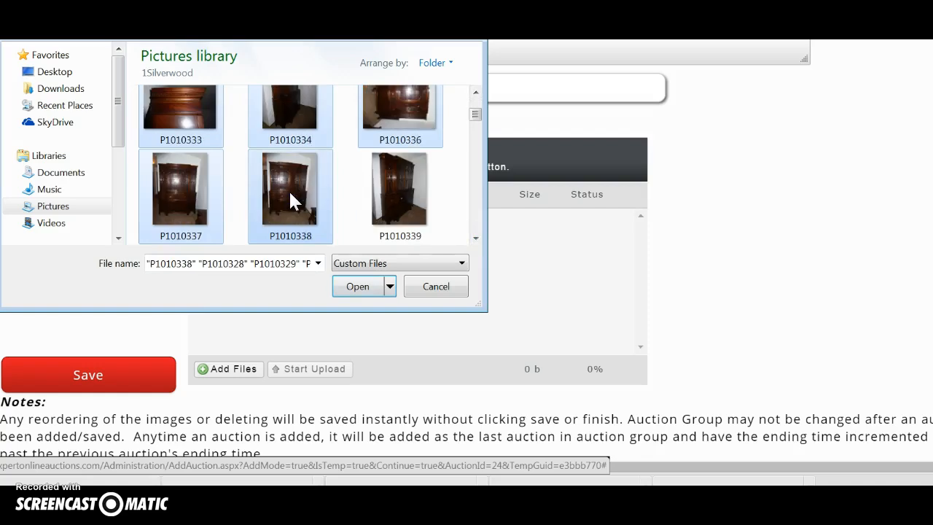
pyautogui.scroll(-1, 288, 189)
pyautogui.keyDown('shift'); pyautogui.click(289, 190); pyautogui.keyUp('shift')
pyautogui.scroll(-1, 289, 189)
pyautogui.keyDown('shift'); pyautogui.click(289, 189); pyautogui.keyUp('shift')
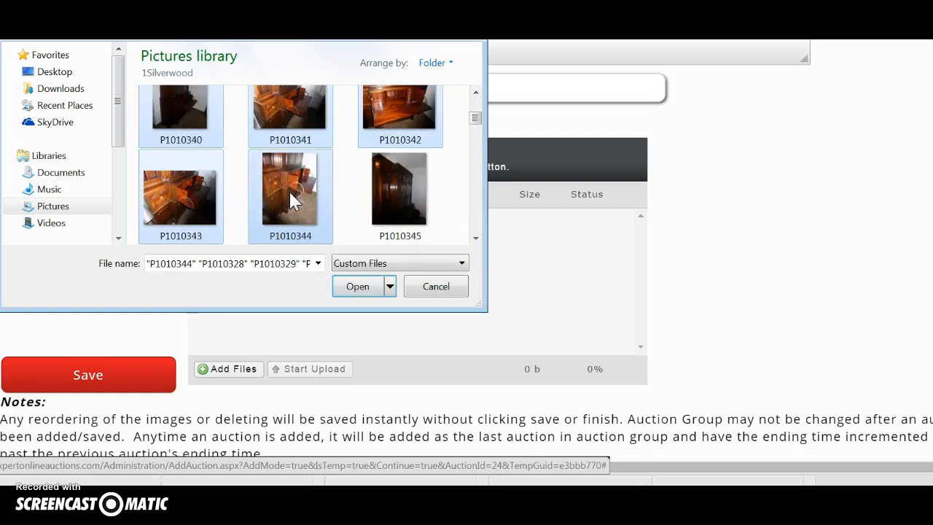
pyautogui.scroll(-1, 288, 189)
pyautogui.keyDown('shift'); pyautogui.click(289, 190); pyautogui.keyUp('shift')
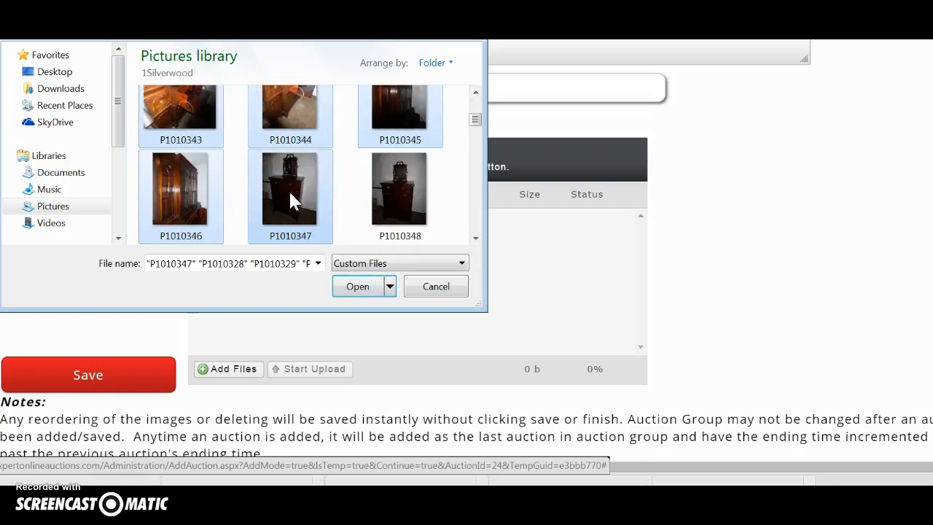
pyautogui.keyDown('ctrl'); pyautogui.click(289, 191); pyautogui.keyUp('ctrl')
pyautogui.click(356, 286)
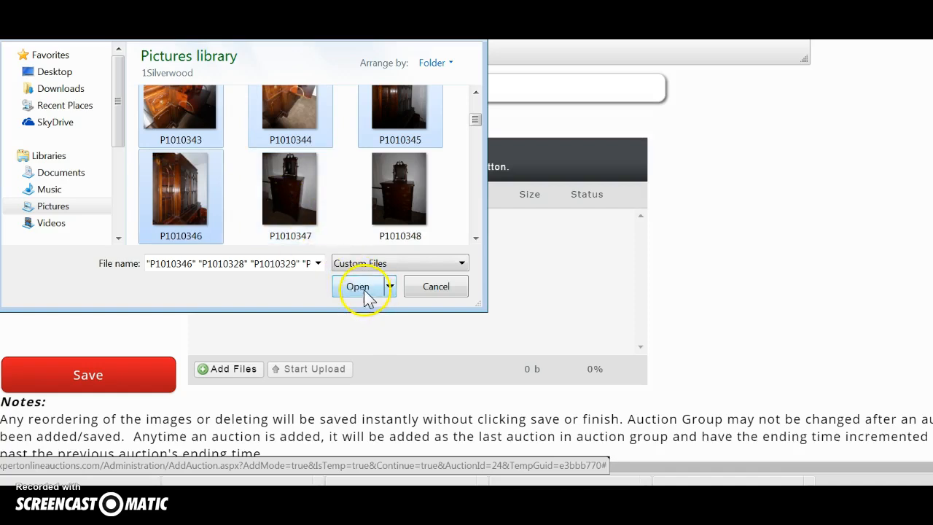
pyautogui.scroll(5, 169, 306)
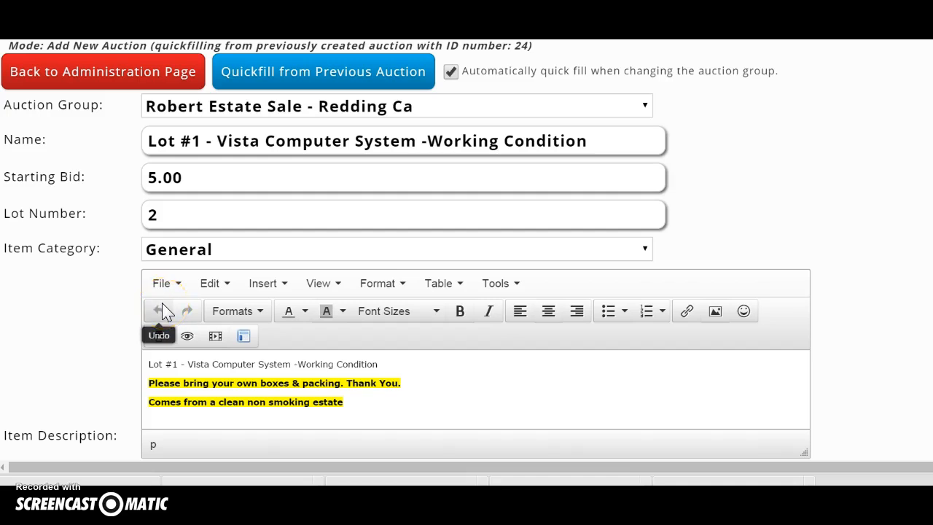
# Step: Change the auction name to 'Lot #2 - Vintage Buffet' and select it to copy
pyautogui.click(592, 145)
pyautogui.scroll(-3, 564, 235)
pyautogui.scroll(5, 564, 240)
pyautogui.moveTo(594, 299); pyautogui.dragTo(196, 295)
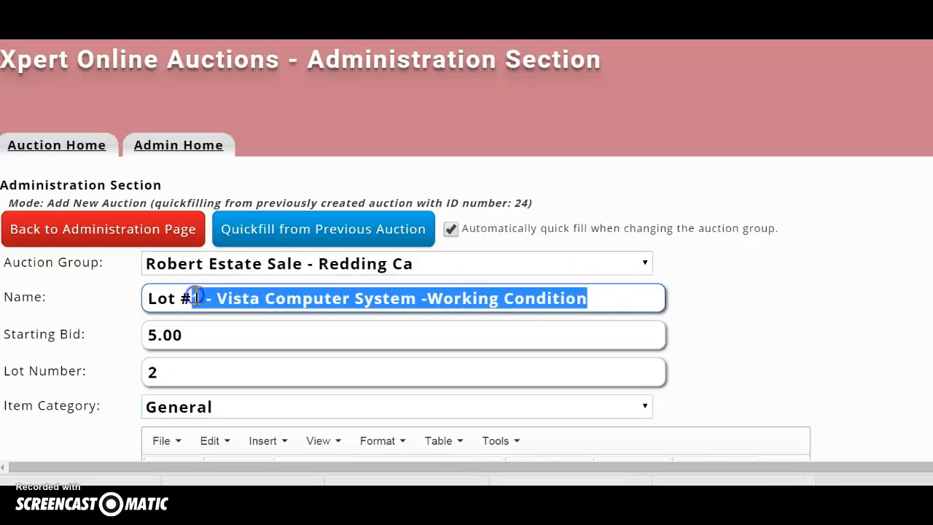
pyautogui.write('2 - Vintage Buffet')
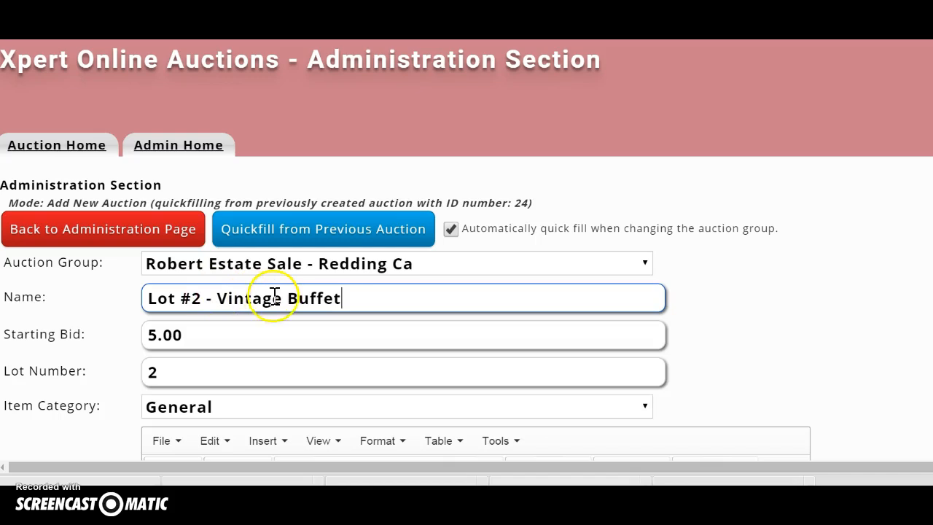
pyautogui.moveTo(370, 306); pyautogui.dragTo(95, 304)
pyautogui.hotkey('ctrl', 'c')
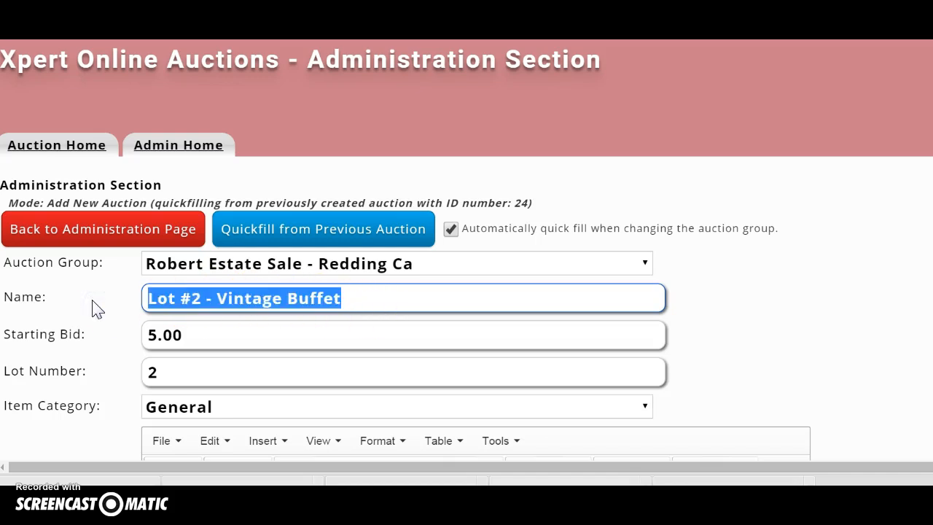
# Step: Replace the description's first line with the lot name plus 'In good Condition - Scratch in left corner see photos'
pyautogui.scroll(-2, 146, 302)
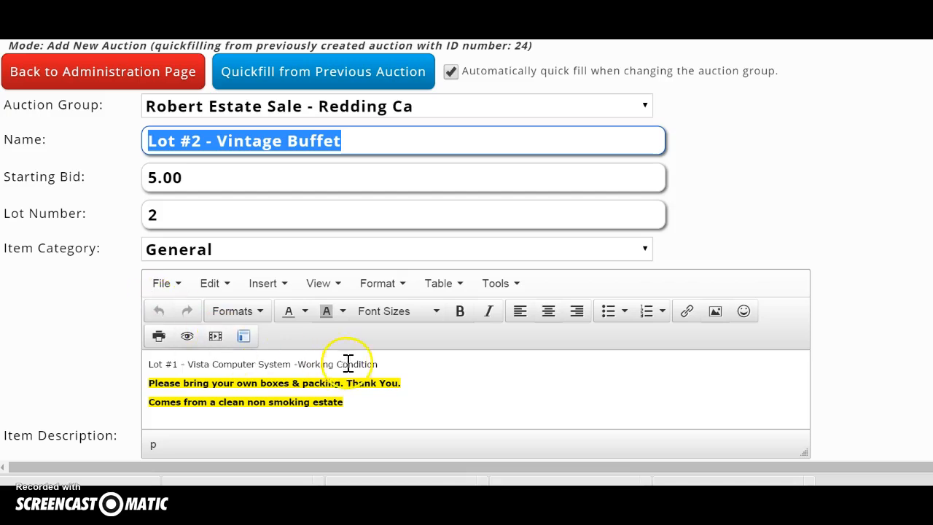
pyautogui.moveTo(385, 364); pyautogui.dragTo(139, 368)
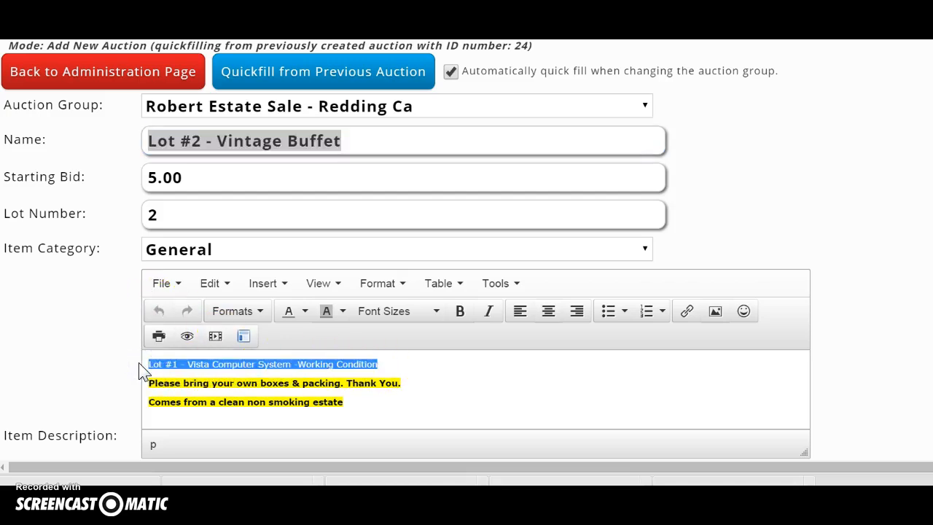
pyautogui.hotkey('ctrl', 'v')
pyautogui.click(186, 373)
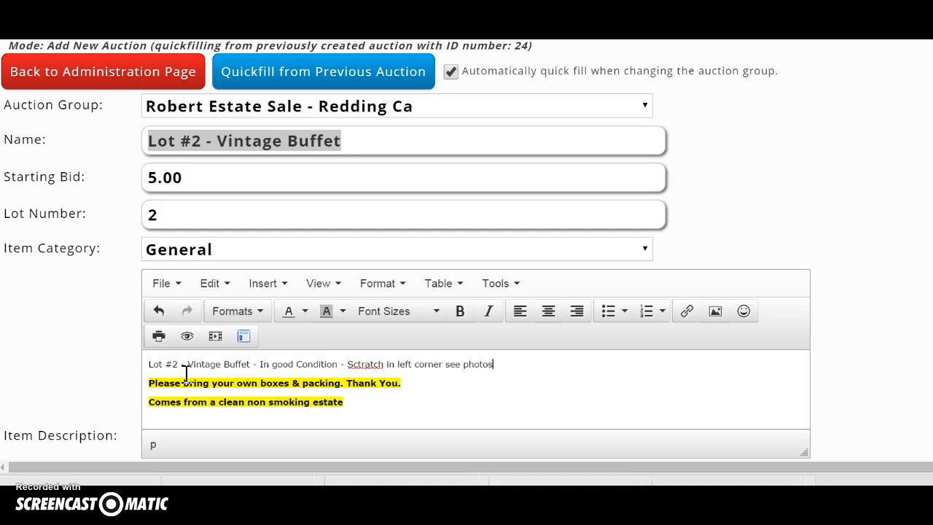
pyautogui.rightClick(365, 364)
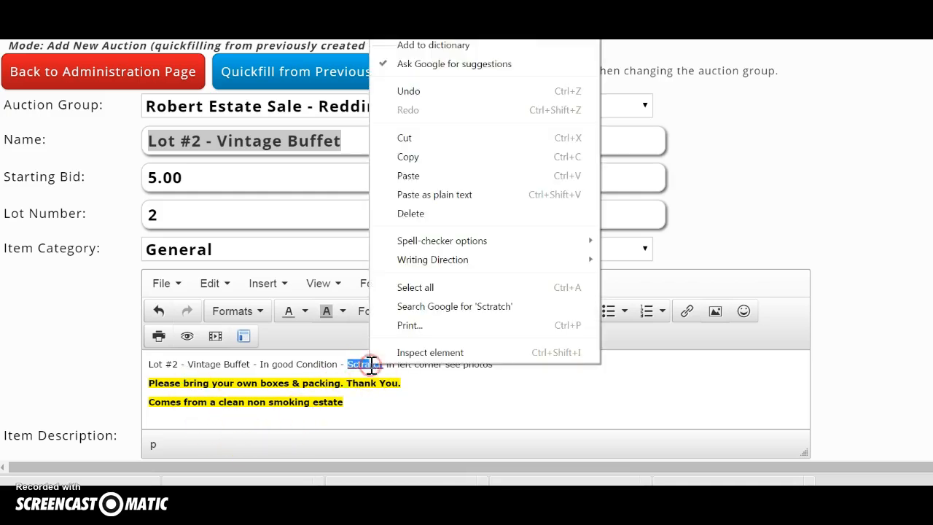
pyautogui.click(433, 29)
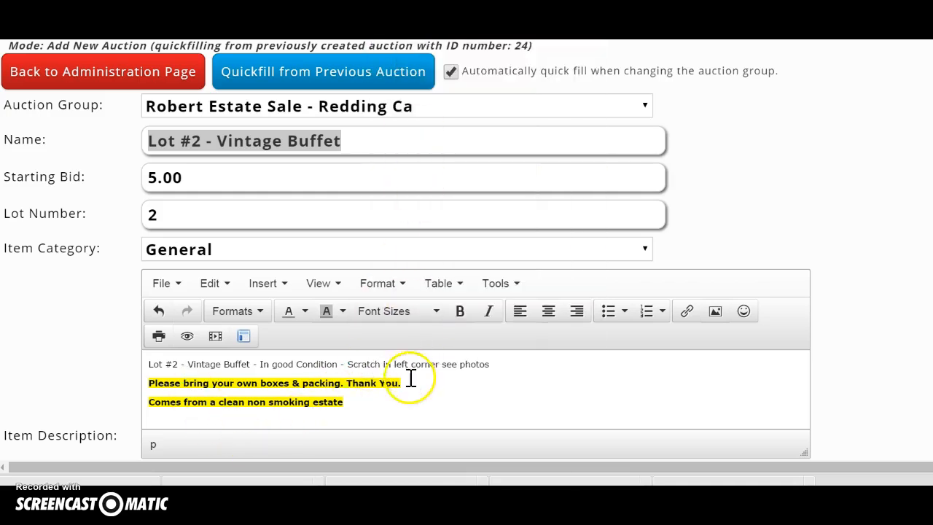
pyautogui.scroll(-1, 406, 392)
pyautogui.scroll(-4, 406, 391)
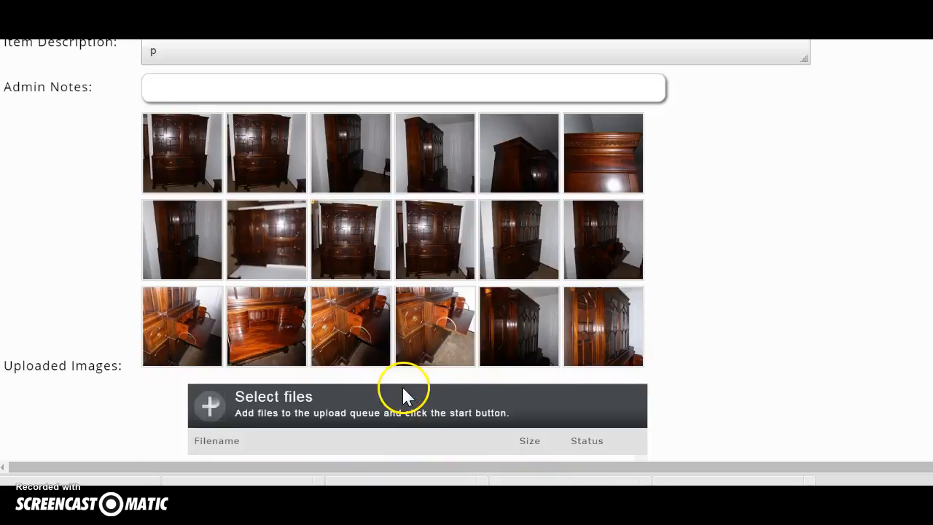
# Step: Save the buffet auction with its uploaded photos
pyautogui.scroll(-2, 212, 231)
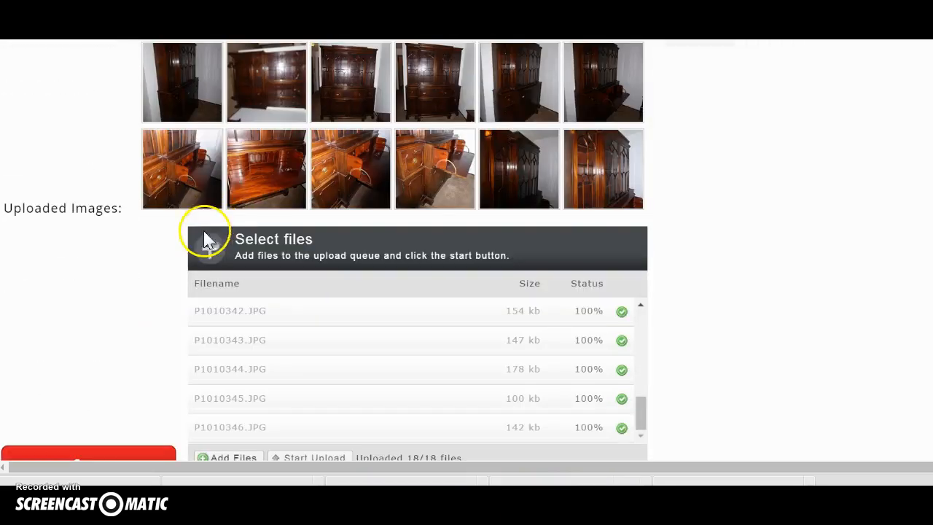
pyautogui.click(99, 459)
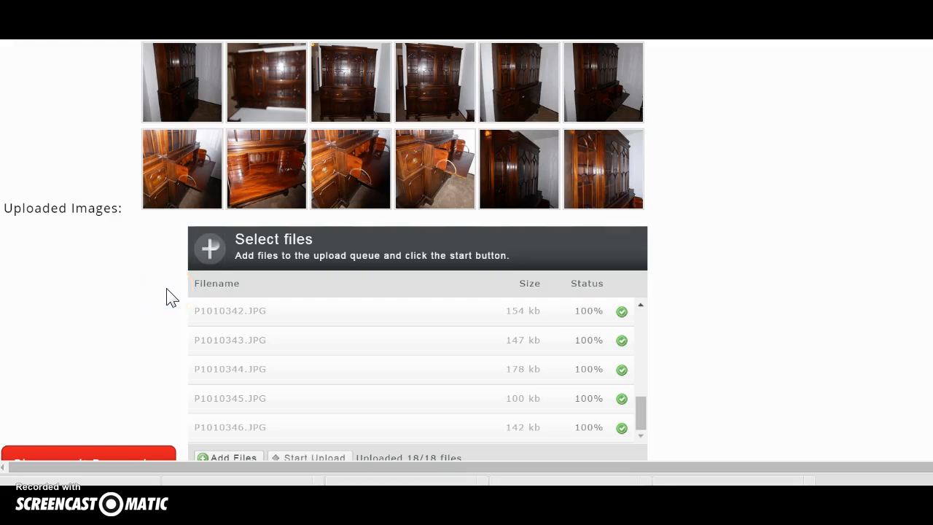
pyautogui.scroll(-3, 376, 343)
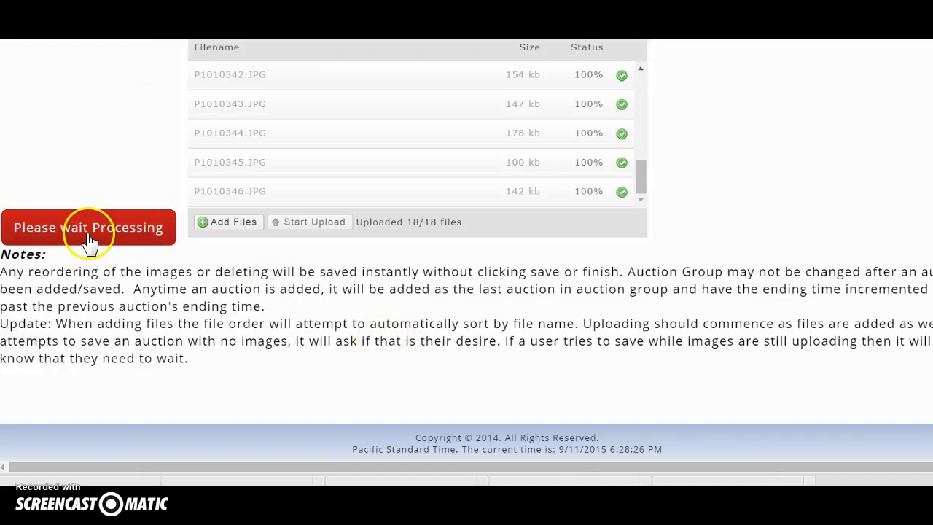
pyautogui.scroll(-5, 281, 277)
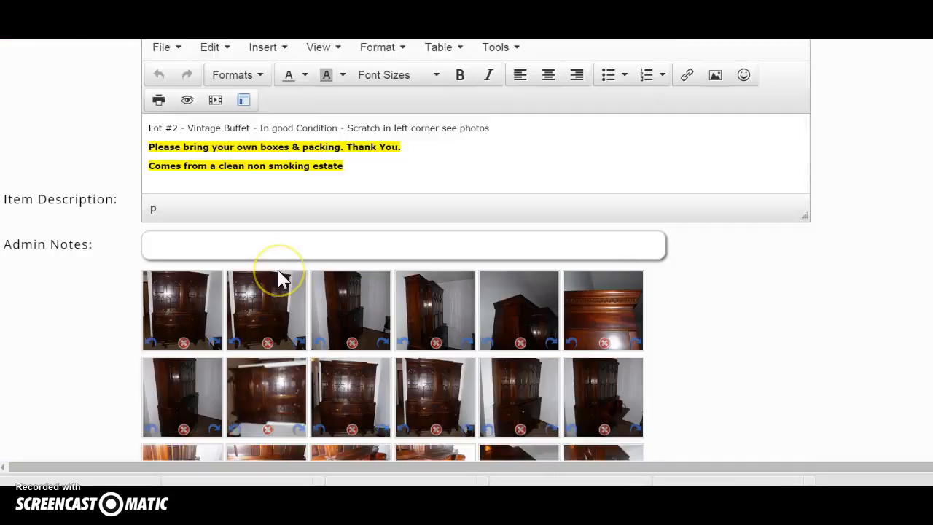
pyautogui.scroll(-2, 282, 276)
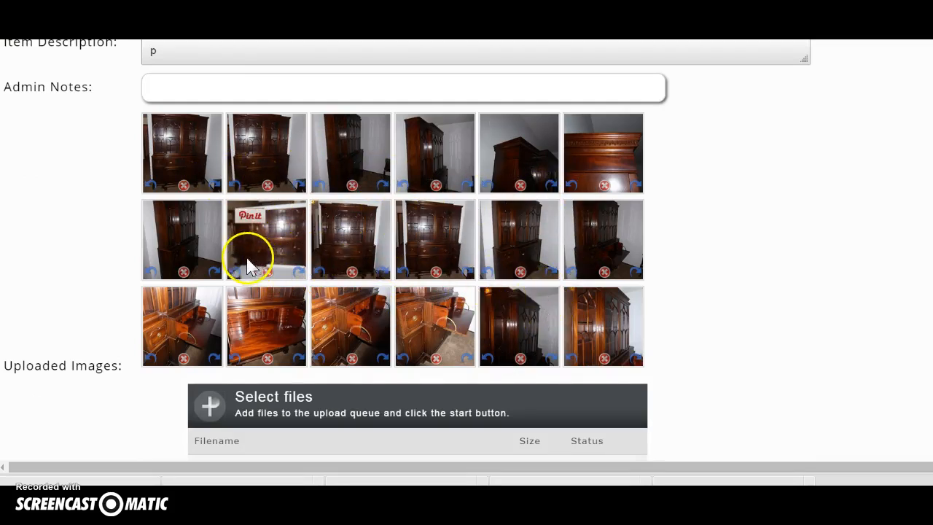
# Step: Turn the second photo in row 2 upright and delete the fourth top-row photo
pyautogui.click(235, 274)
pyautogui.scroll(-1, 106, 295)
pyautogui.scroll(-1, 102, 342)
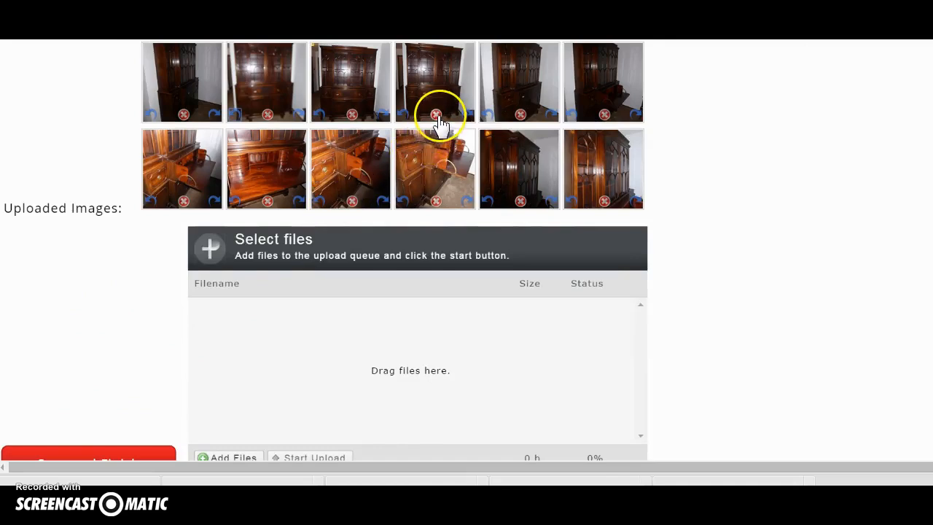
pyautogui.click(437, 116)
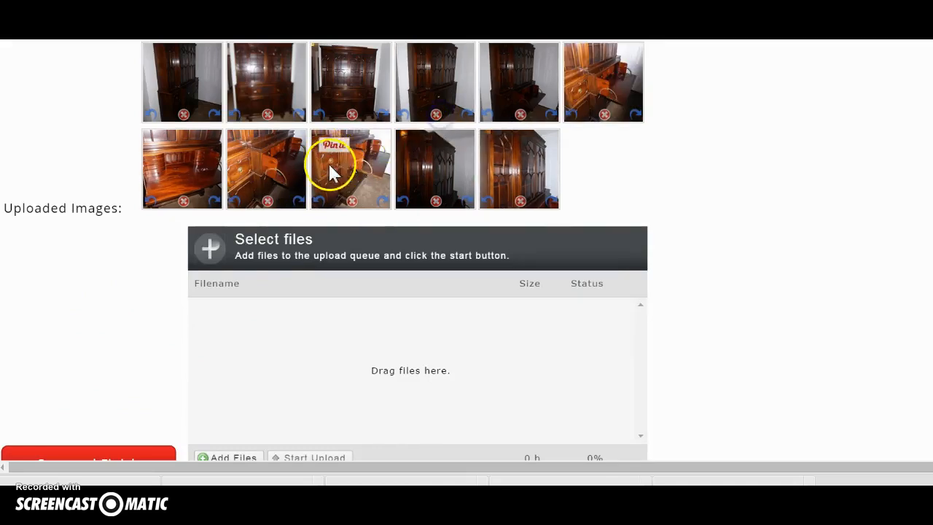
pyautogui.scroll(-1, 114, 314)
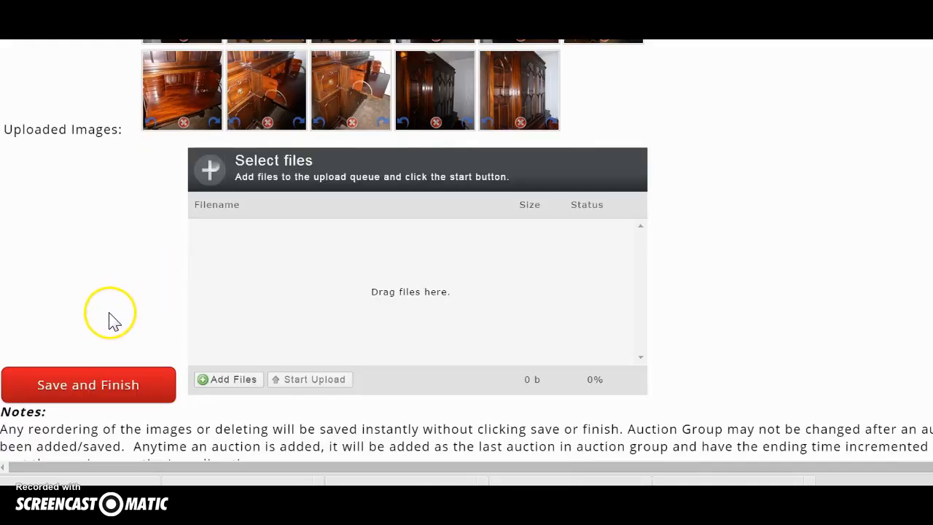
# Step: Save and finish Lot #2, then start a new Lot 3 auction in the group
pyautogui.click(73, 394)
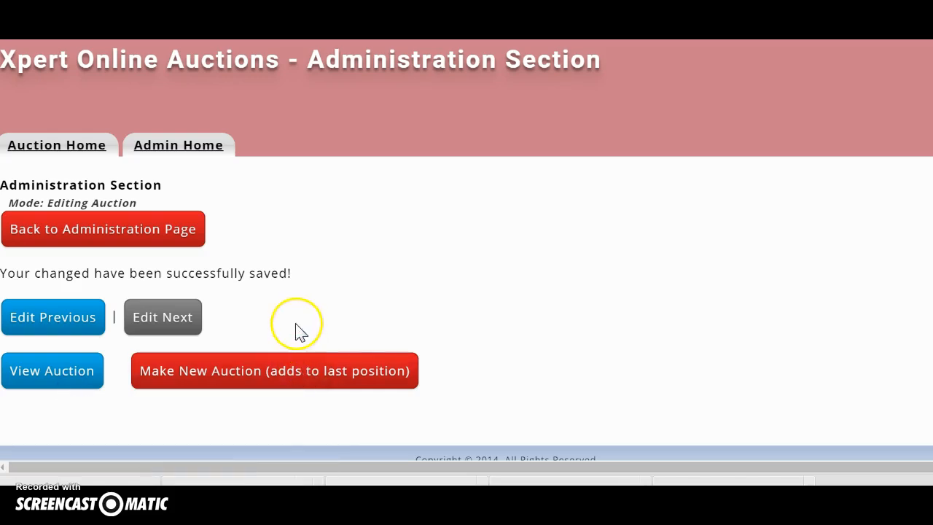
pyautogui.scroll(-1, 233, 335)
pyautogui.click(191, 346)
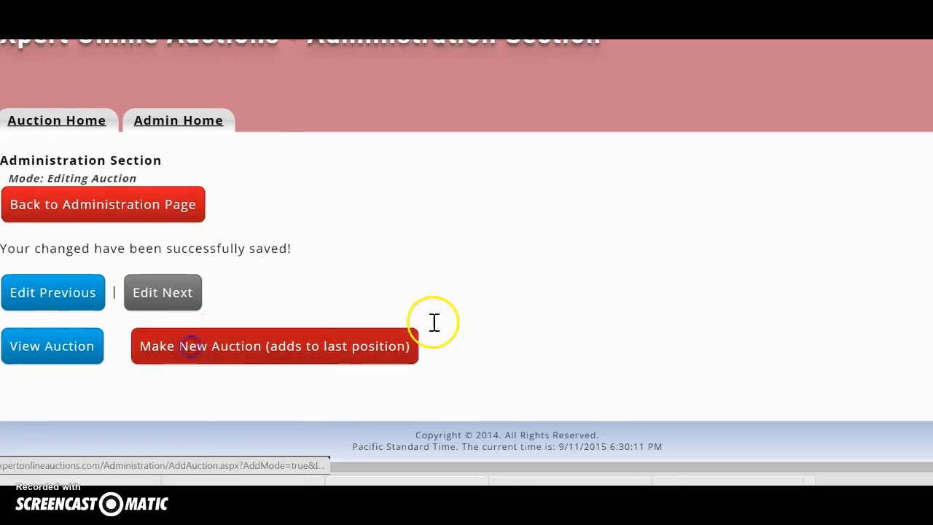
pyautogui.scroll(-4, 402, 315)
pyautogui.scroll(-3, 402, 313)
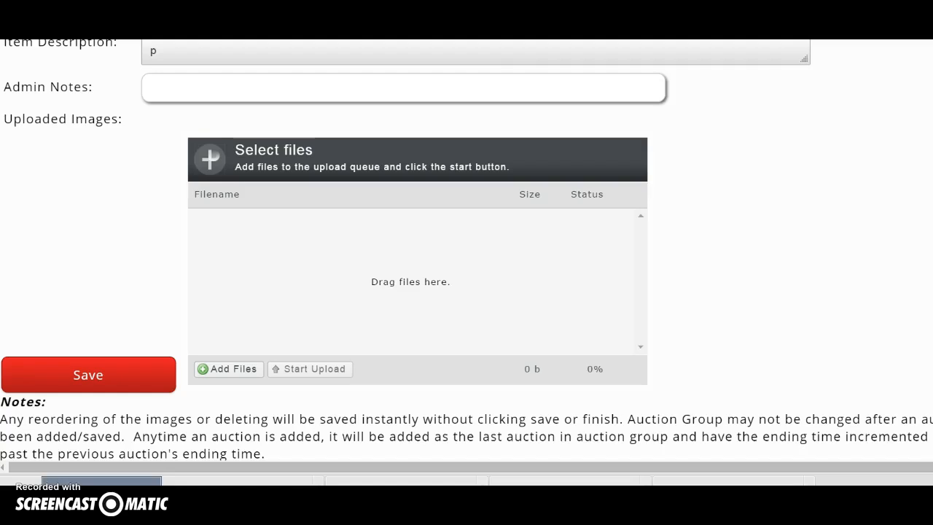
pyautogui.hotkey('alt', 'Tab')
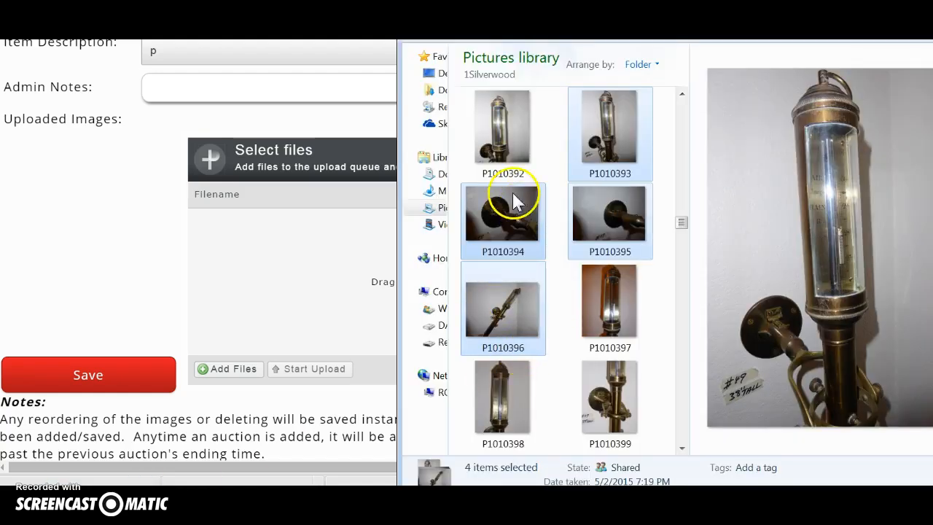
# Step: Select photos P1010392 through P1010403 in Pictures and drop them into the upload area
pyautogui.click(500, 151)
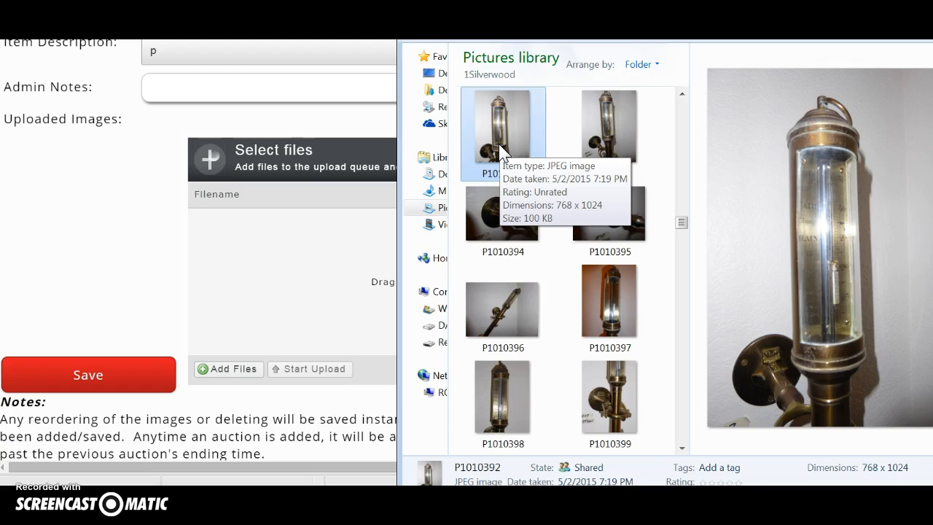
pyautogui.hotkey('shift', 'Down')
pyautogui.hotkey('shift', 'Down')
pyautogui.hotkey('shift', 'Down')
pyautogui.hotkey('shift', 'Down')
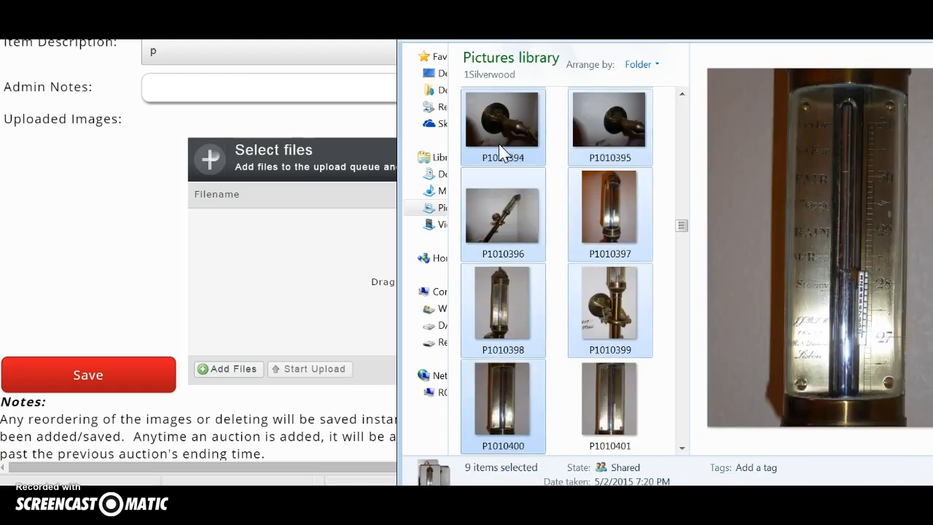
pyautogui.hotkey('shift', 'Down')
pyautogui.hotkey('shift', 'Down')
pyautogui.hotkey('shift', 'Up')
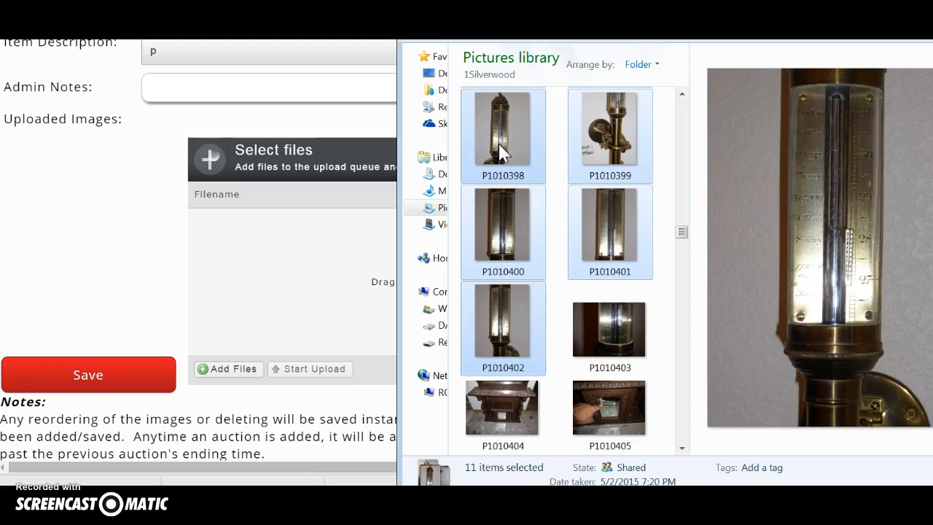
pyautogui.hotkey('shift', 'Right')
pyautogui.moveTo(500, 143); pyautogui.dragTo(264, 285)
pyautogui.scroll(5, 71, 264)
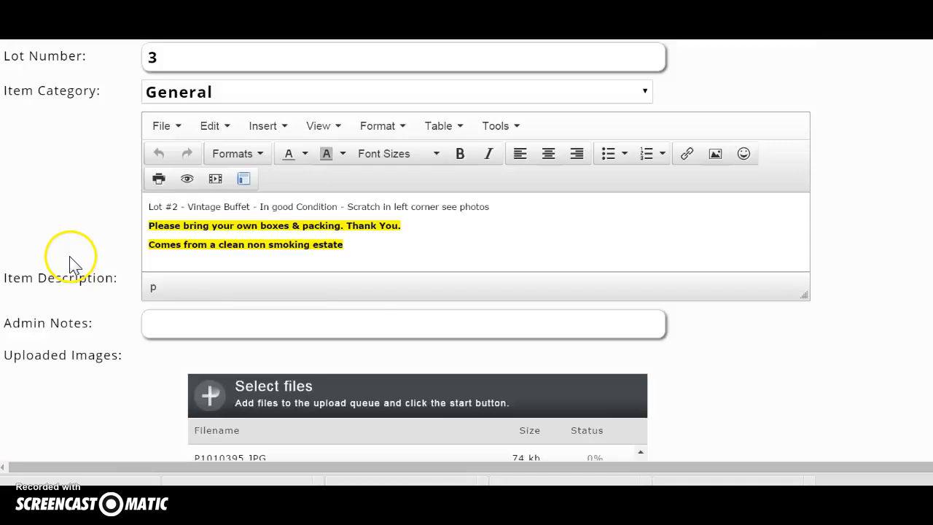
pyautogui.moveTo(360, 141); pyautogui.dragTo(191, 141)
# Step: Change the name to 'Lot #3 - Vintage Brass Thermometer' and select it to copy
pyautogui.click(142, 216)
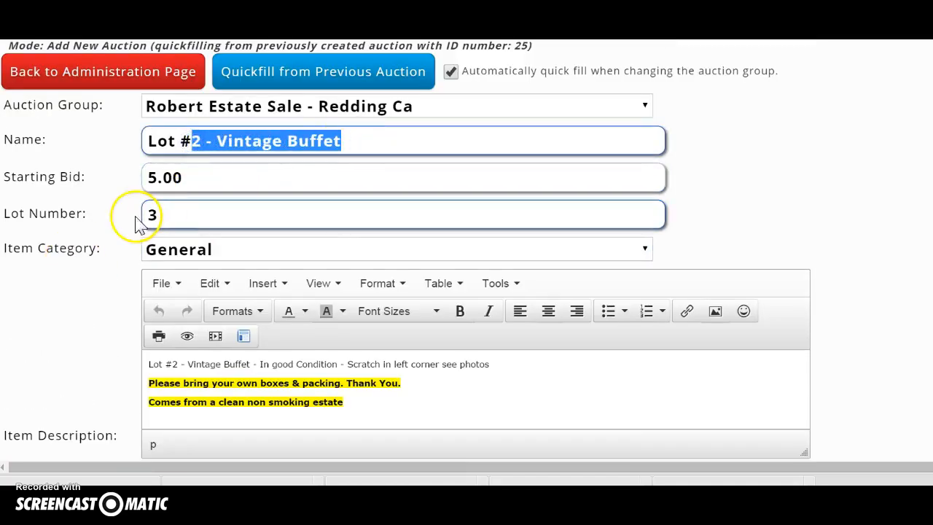
pyautogui.click(233, 148)
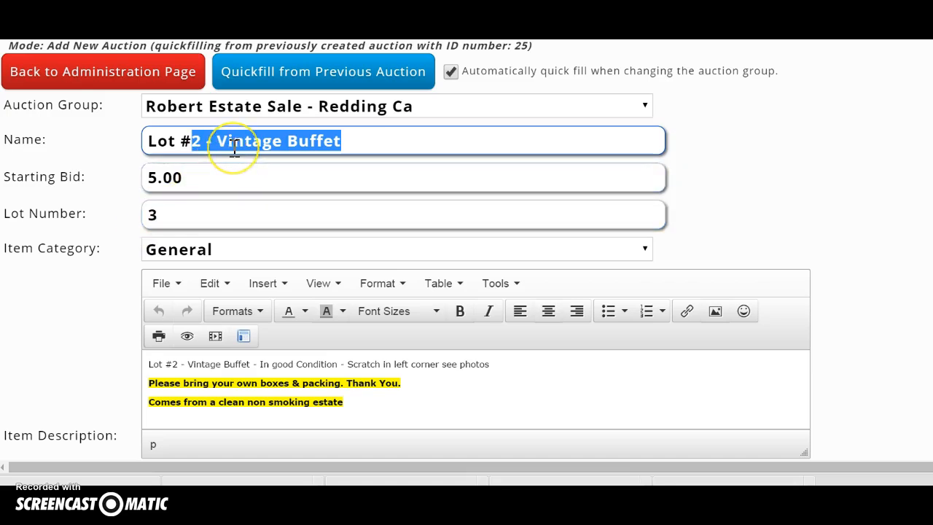
pyautogui.write('3')
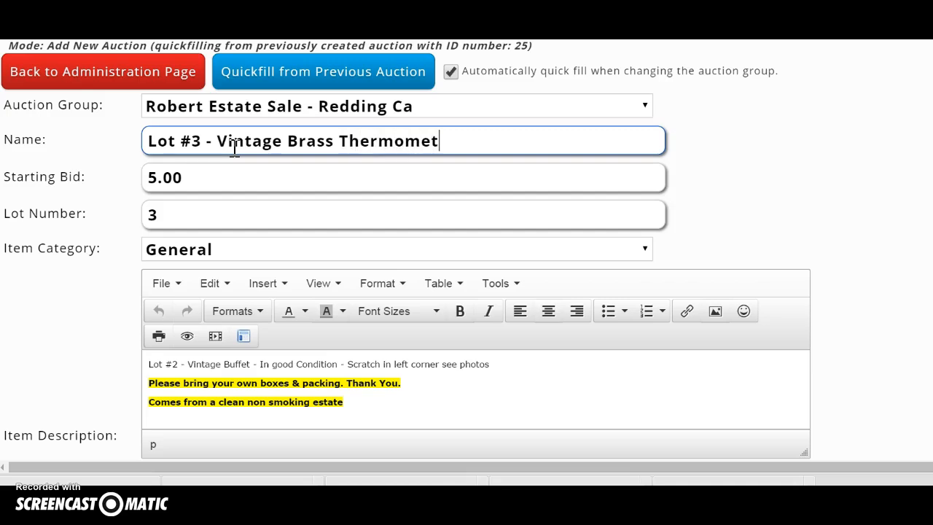
pyautogui.moveTo(458, 141); pyautogui.dragTo(111, 153)
pyautogui.hotkey('ctrl', 'c')
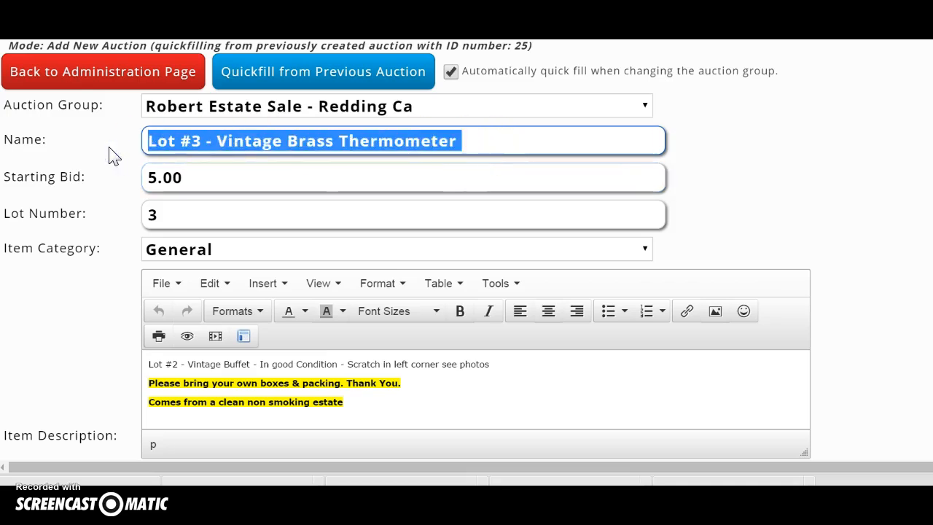
# Step: Paste the thermometer name over the old Lot #2 description line and restore the packing line
pyautogui.click(419, 360)
pyautogui.moveTo(494, 365); pyautogui.dragTo(150, 364)
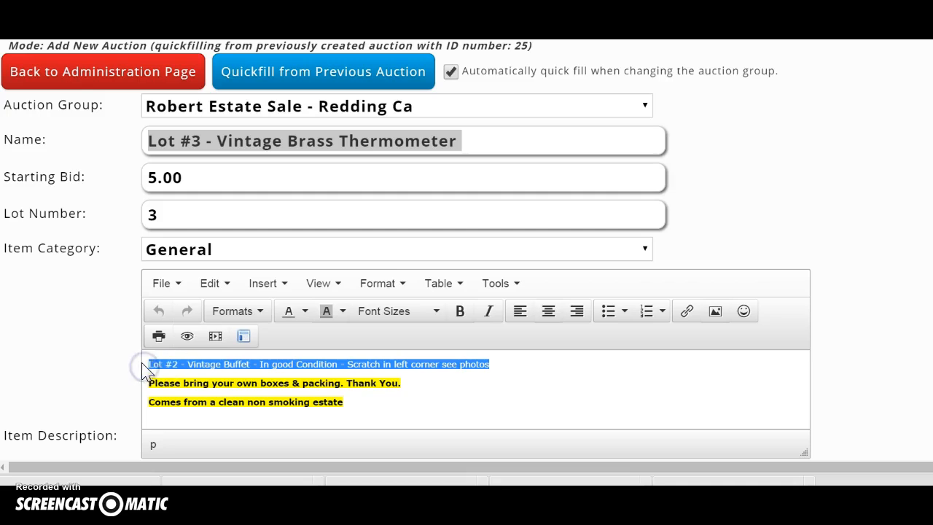
pyautogui.hotkey('ctrl', 'v')
pyautogui.click(158, 310)
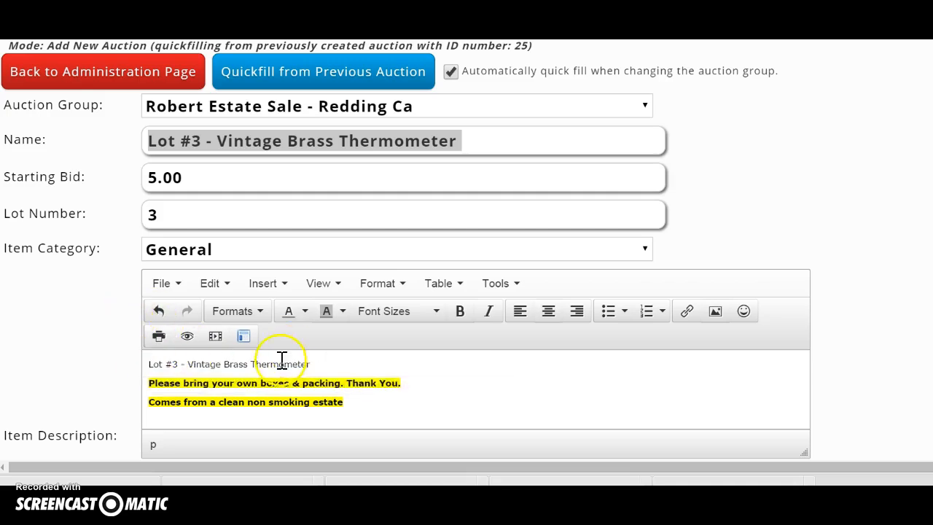
# Step: Cancel the auction group ID prompt and close the Insert/edit video dialog unused
pyautogui.click(245, 337)
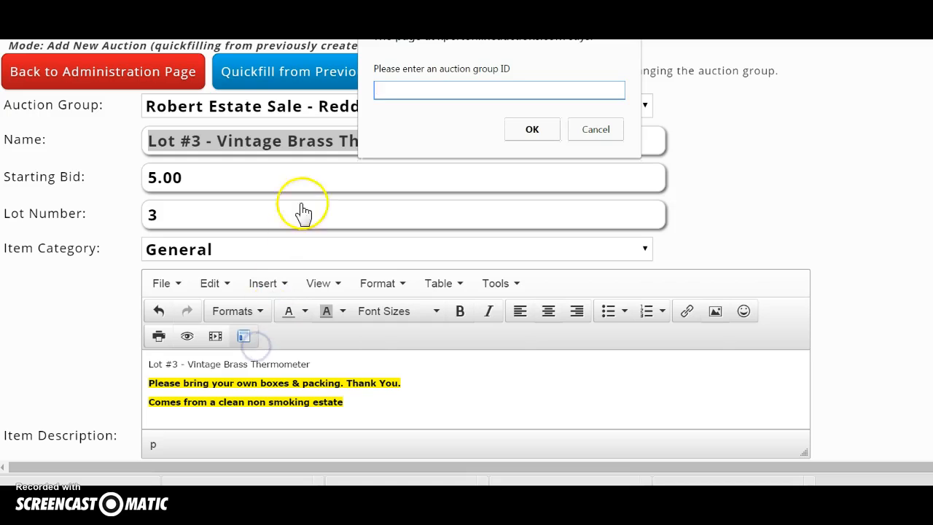
pyautogui.click(577, 132)
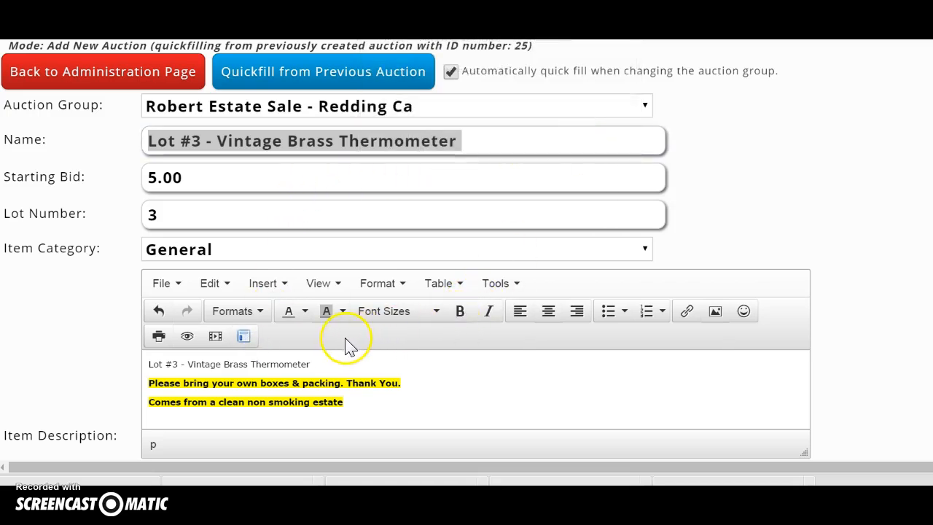
pyautogui.click(216, 336)
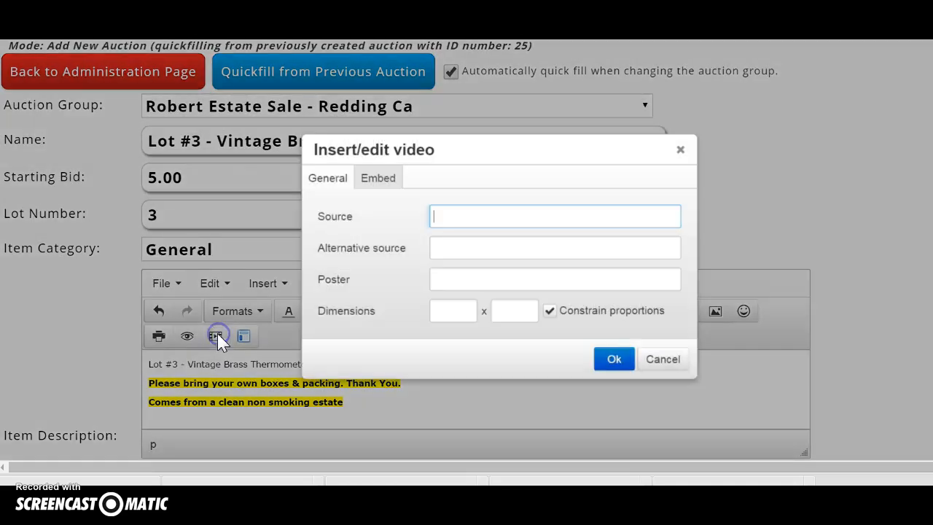
pyautogui.click(681, 155)
# Step: Save Lot #3 with its twelve photos, finish it, and return to the administration page
pyautogui.scroll(-1, 422, 357)
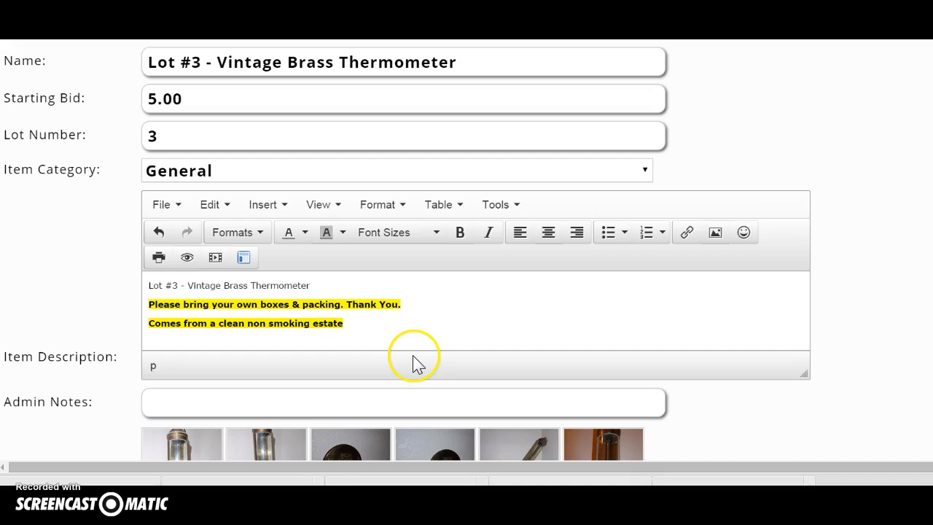
pyautogui.scroll(-5, 435, 335)
pyautogui.scroll(-1, 435, 337)
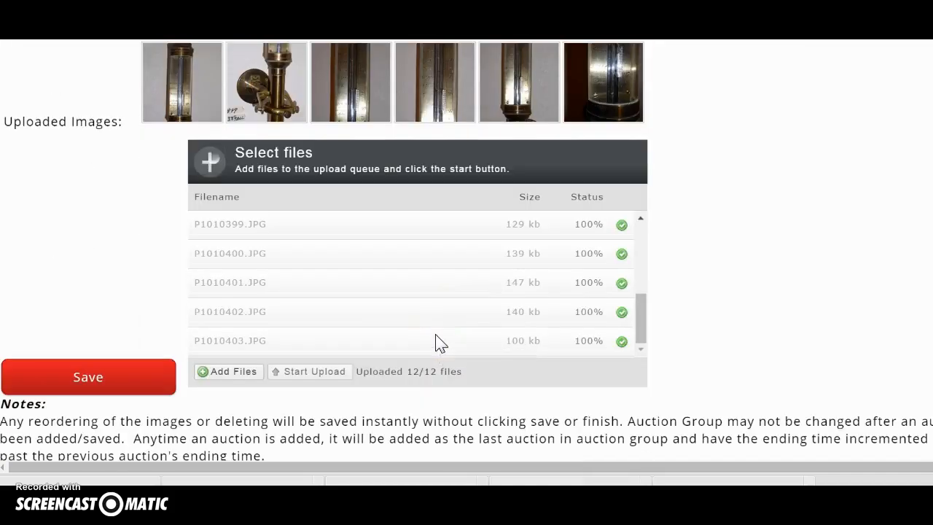
pyautogui.moveTo(643, 320); pyautogui.dragTo(622, 339)
pyautogui.scroll(-1, 124, 297)
pyautogui.click(91, 298)
pyautogui.scroll(3, 134, 243)
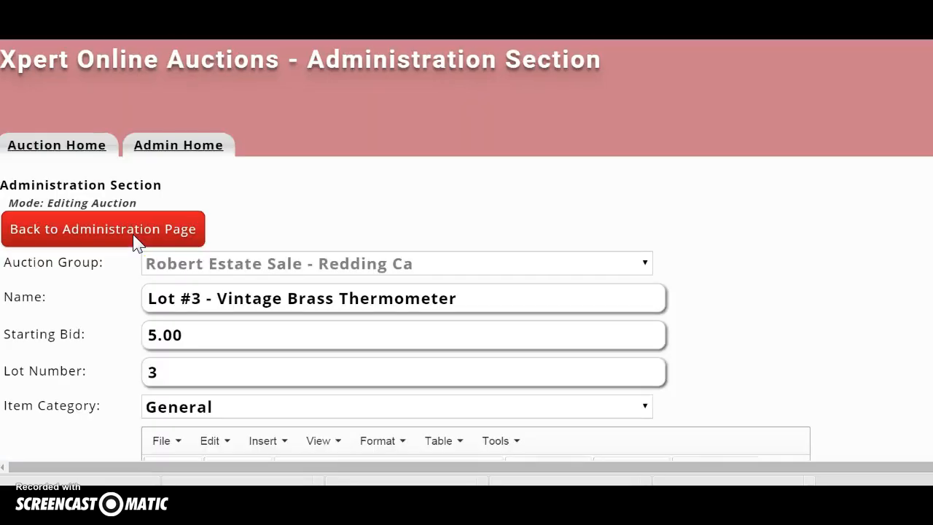
pyautogui.scroll(-10, 140, 241)
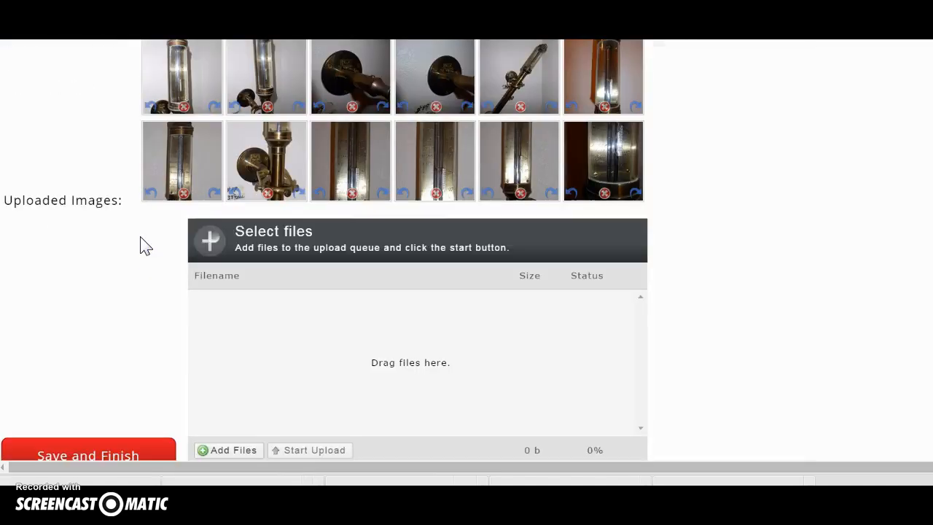
pyautogui.click(94, 449)
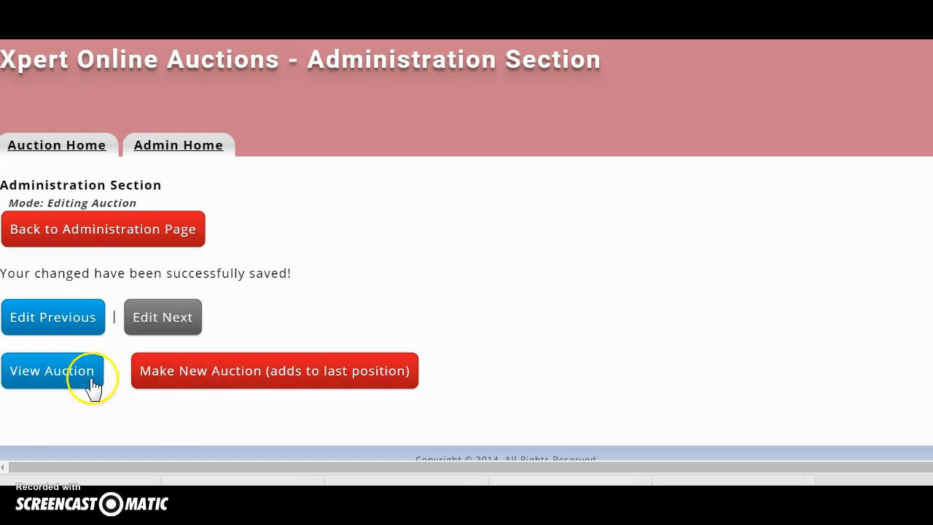
pyautogui.click(94, 229)
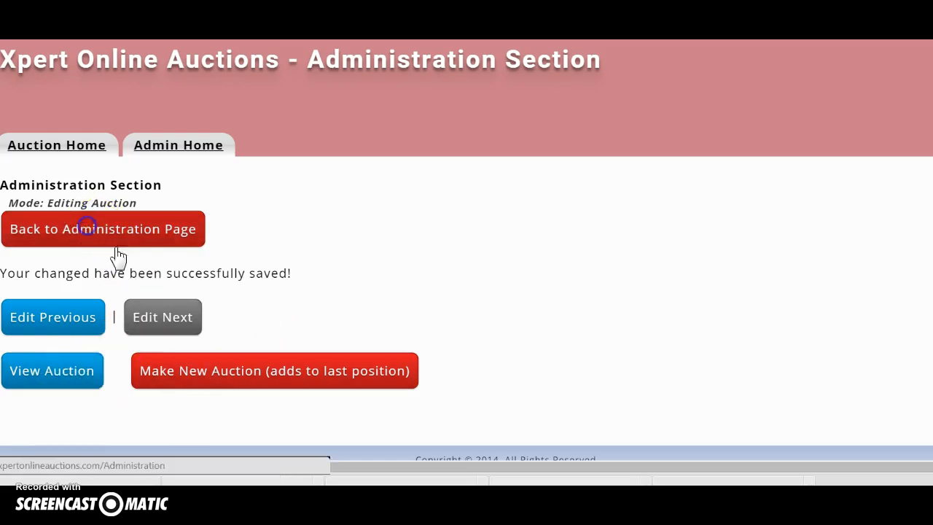
# Step: In Edit Auction Groups/Auctions, tick Visible for Robert Estate Sale - Redding Ca
pyautogui.scroll(-3, 360, 317)
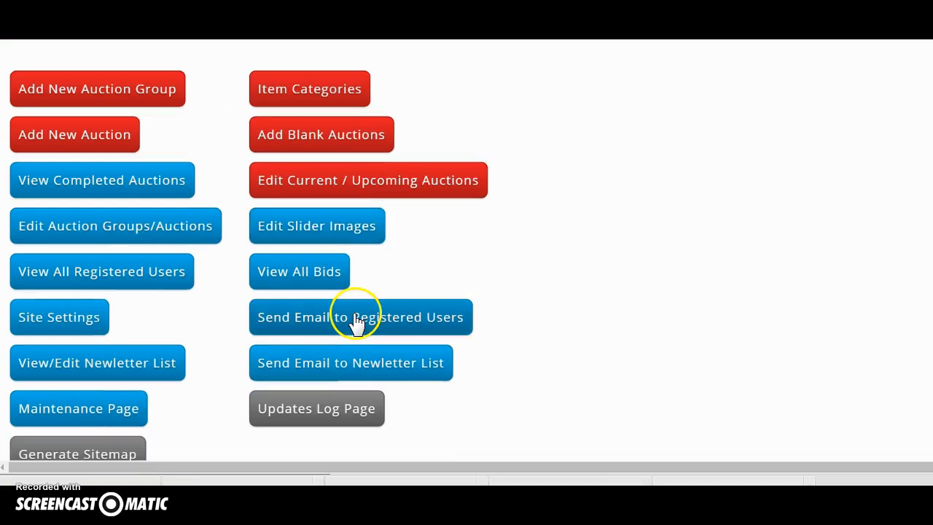
pyautogui.scroll(1, 381, 298)
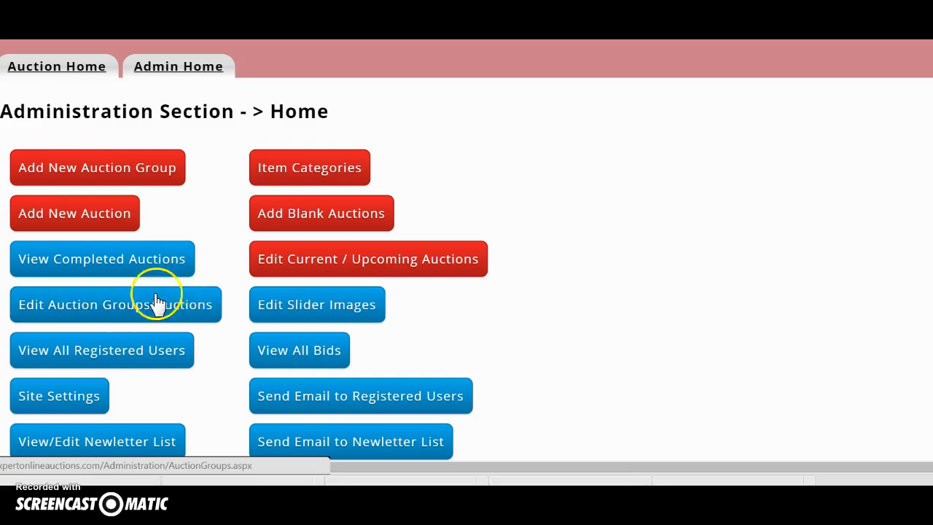
pyautogui.click(87, 308)
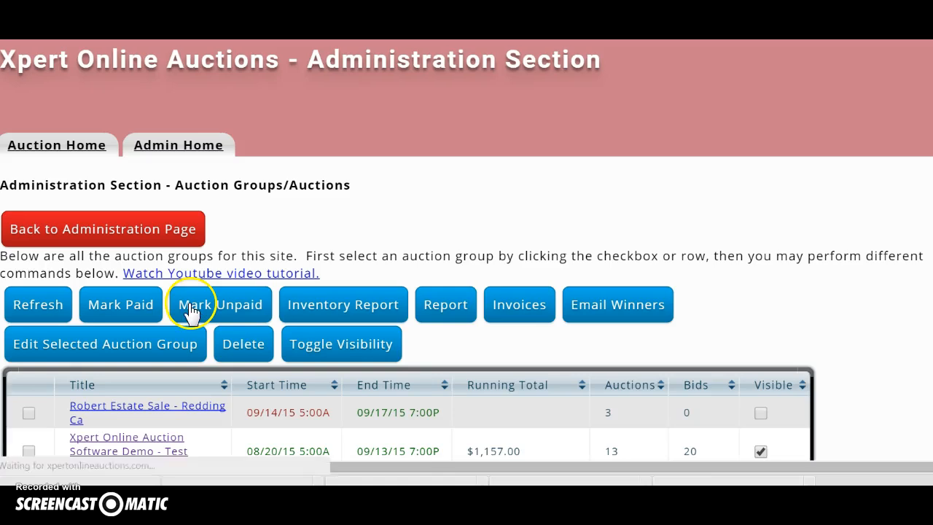
pyautogui.scroll(-2, 219, 316)
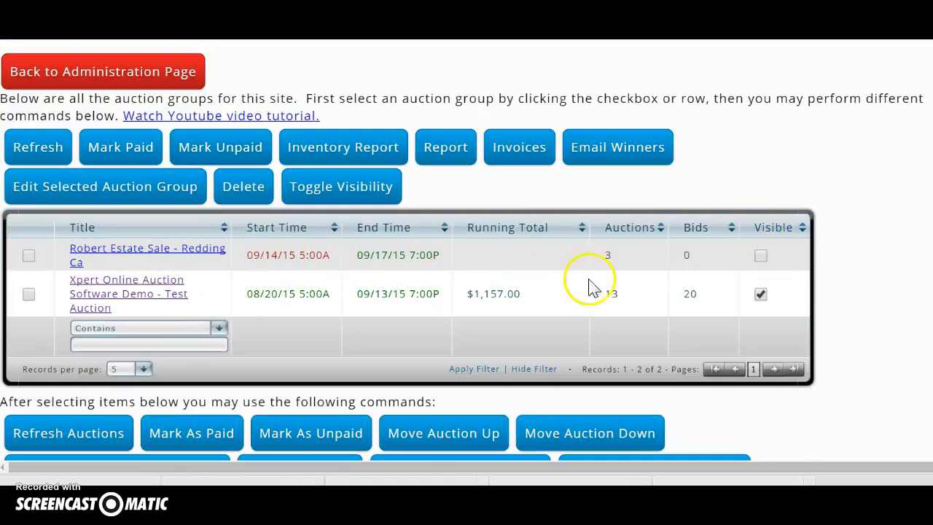
pyautogui.click(760, 256)
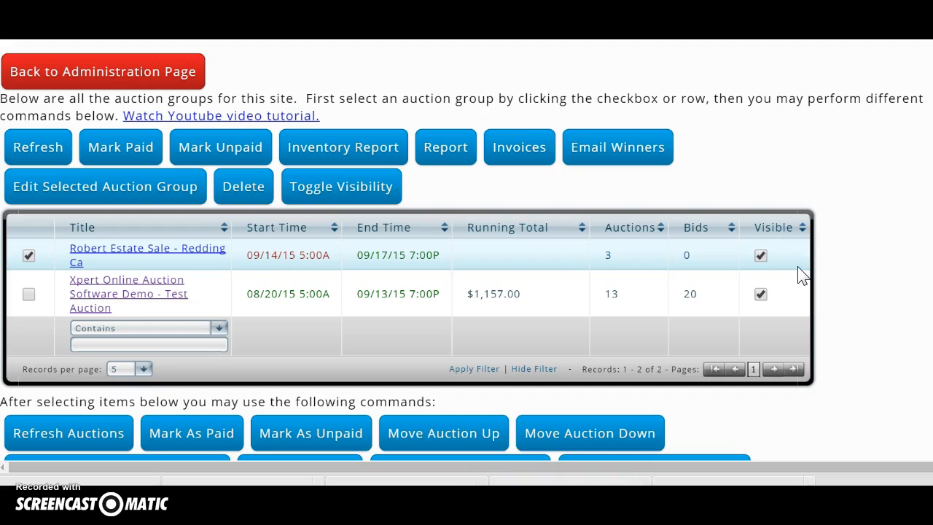
pyautogui.scroll(-1, 335, 213)
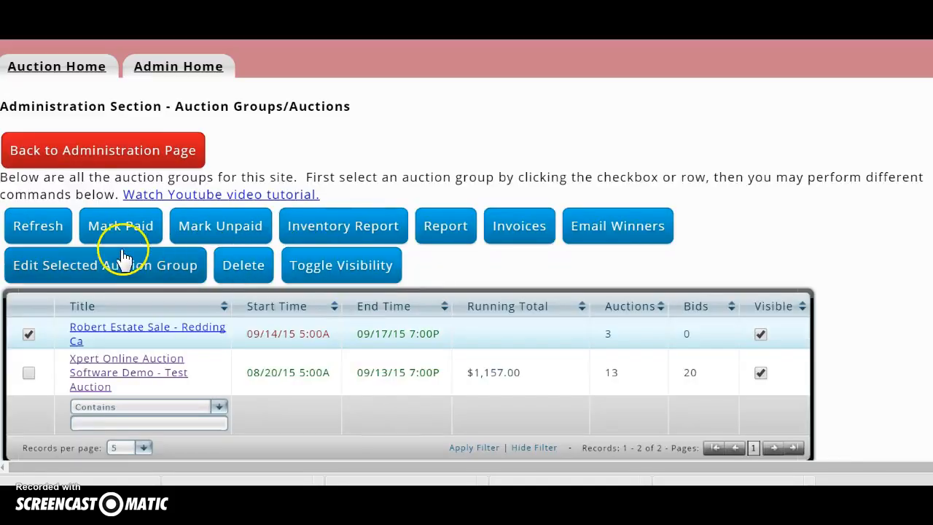
# Step: Review the group's three lots, then go back to the main administration page
pyautogui.click(120, 70)
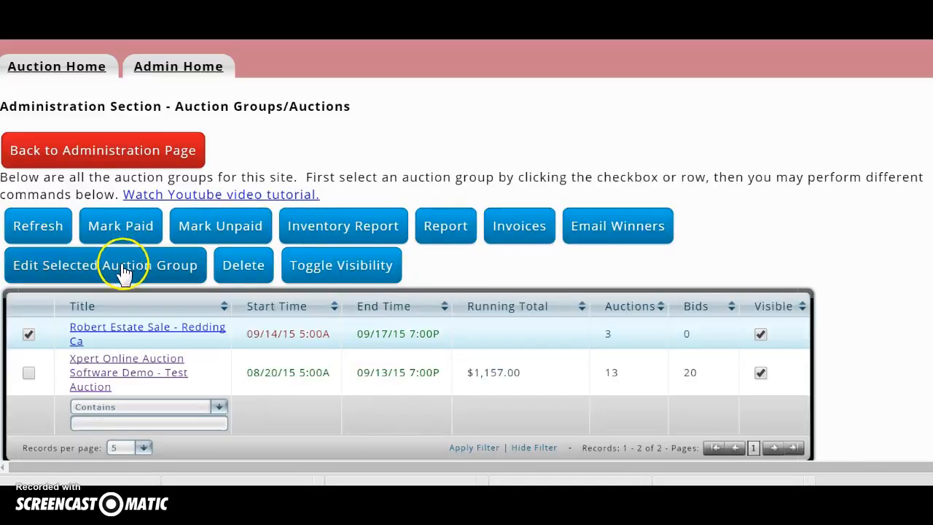
pyautogui.scroll(-3, 364, 270)
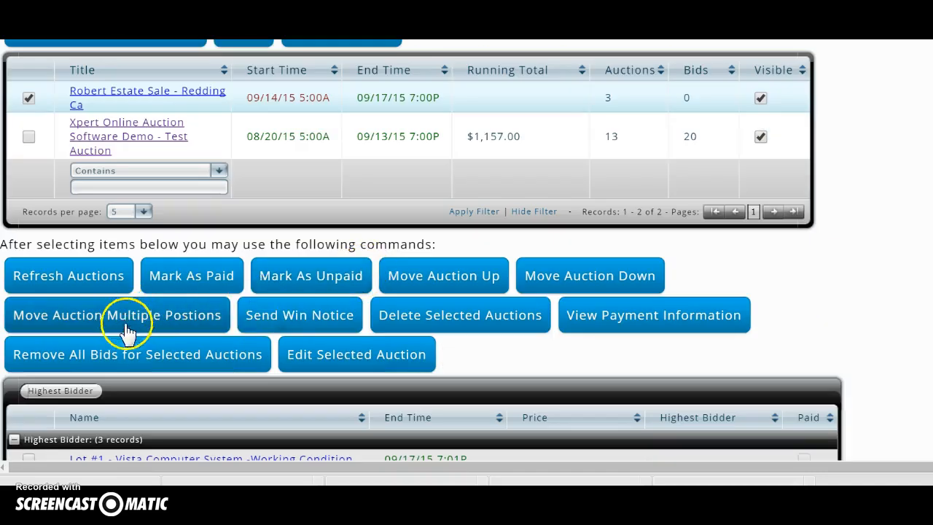
pyautogui.scroll(-2, 406, 333)
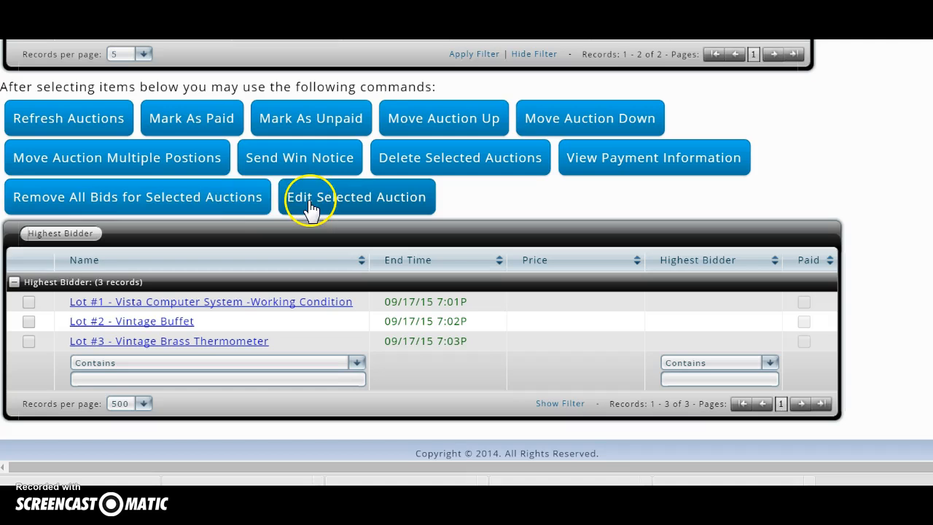
pyautogui.scroll(-1, 183, 208)
pyautogui.scroll(3, 184, 248)
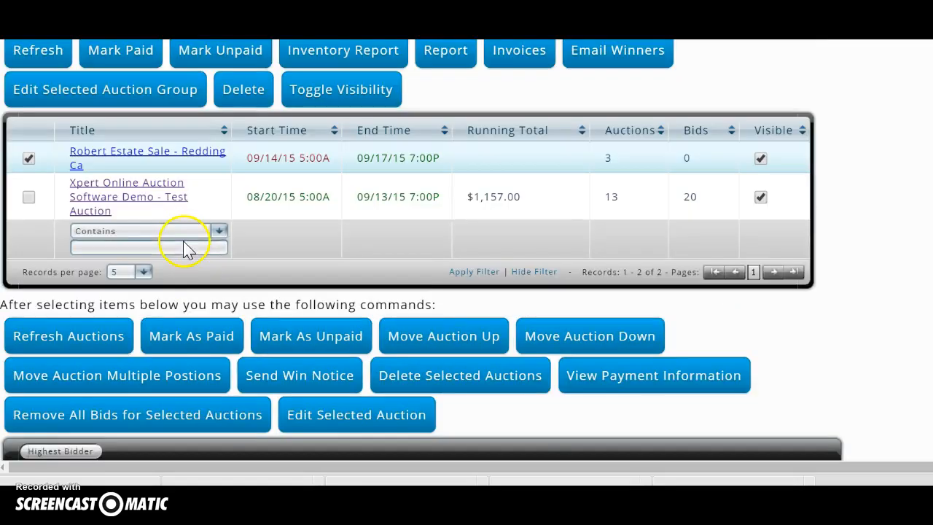
pyautogui.scroll(-3, 204, 226)
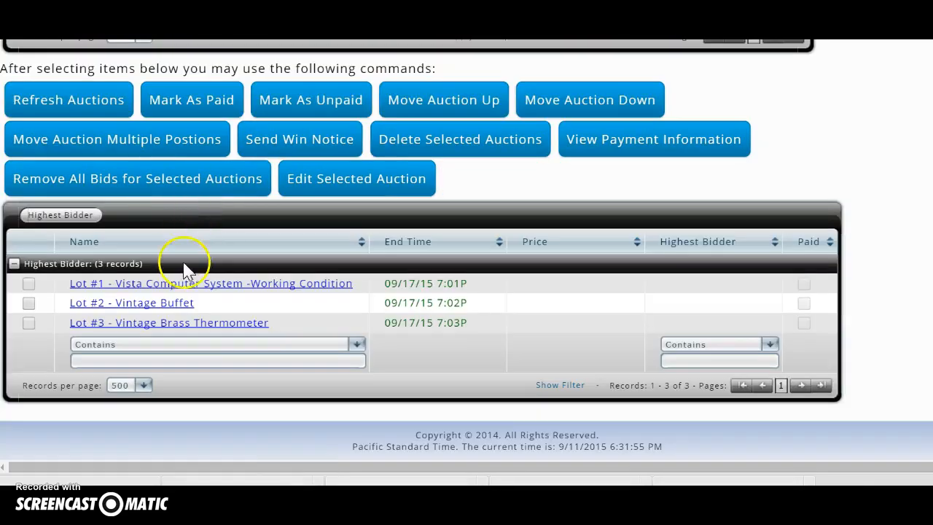
pyautogui.scroll(6, 240, 295)
pyautogui.click(120, 214)
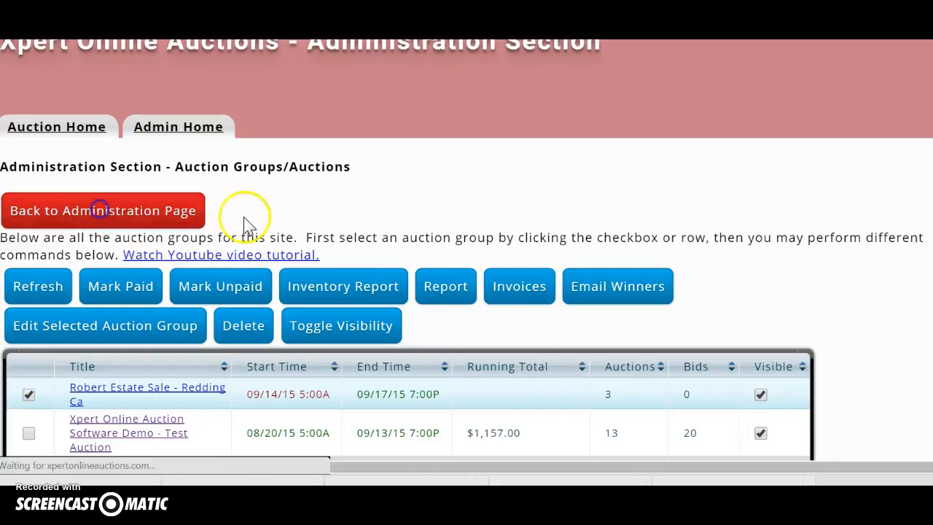
# Step: Expand the Robert Estate Sale group under Current / Upcoming Auctions and open Lot #1's public page
pyautogui.click(406, 341)
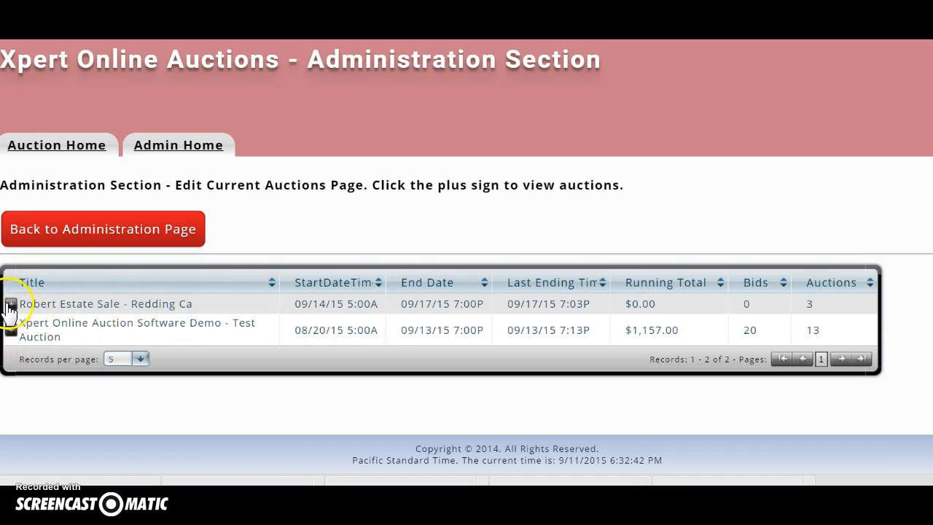
pyautogui.click(13, 304)
pyautogui.scroll(-2, 168, 341)
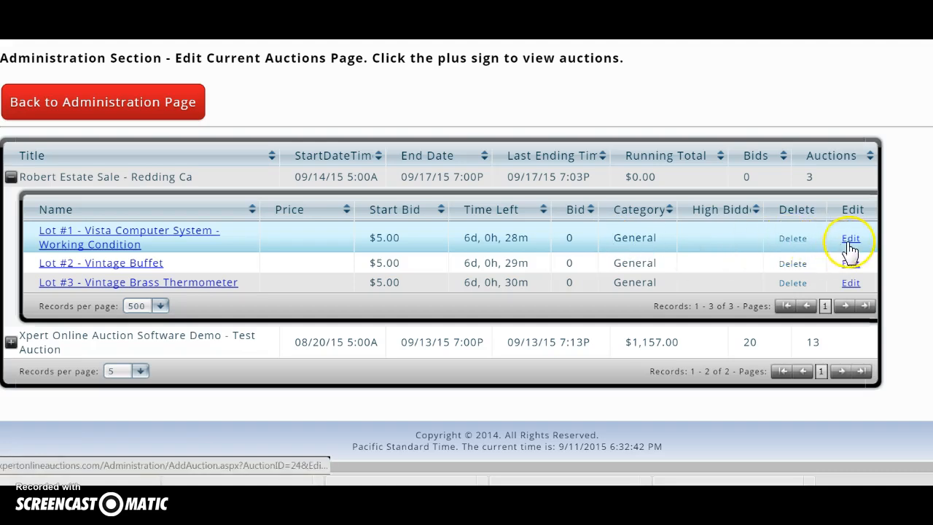
pyautogui.click(104, 246)
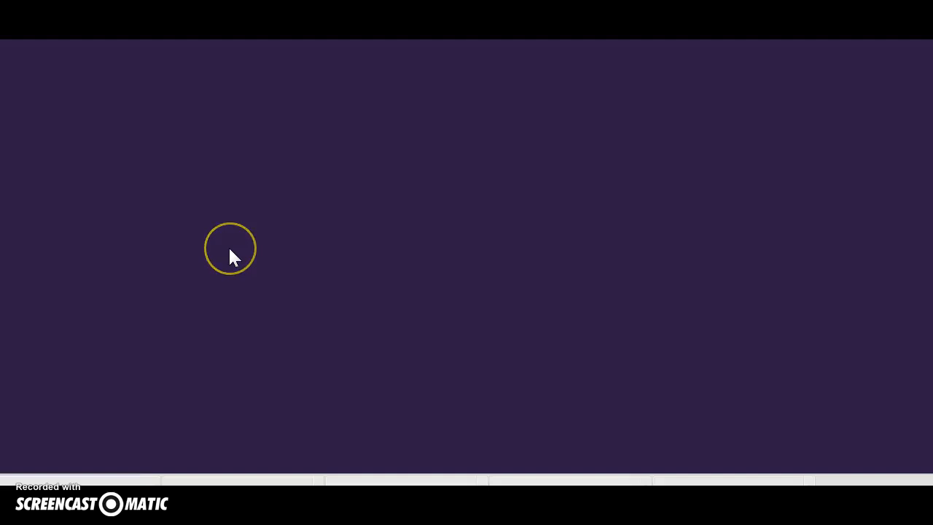
# Step: Scroll through the Lot #1 Vista Computer System page to review its $5.00 opening bid and photos
pyautogui.scroll(-2, 228, 269)
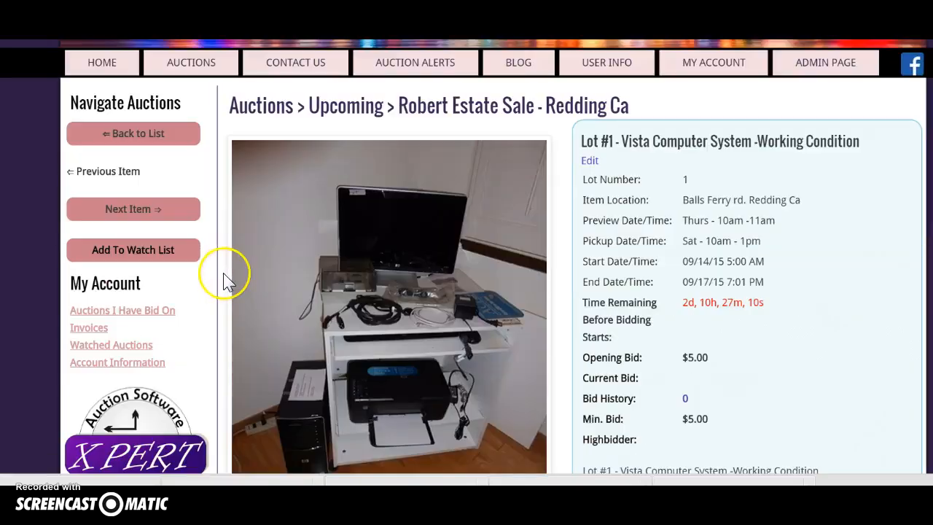
pyautogui.scroll(-1, 227, 280)
pyautogui.scroll(1, 227, 280)
pyautogui.scroll(-2, 227, 280)
pyautogui.scroll(2, 227, 281)
pyautogui.scroll(-3, 226, 280)
pyautogui.scroll(2, 228, 276)
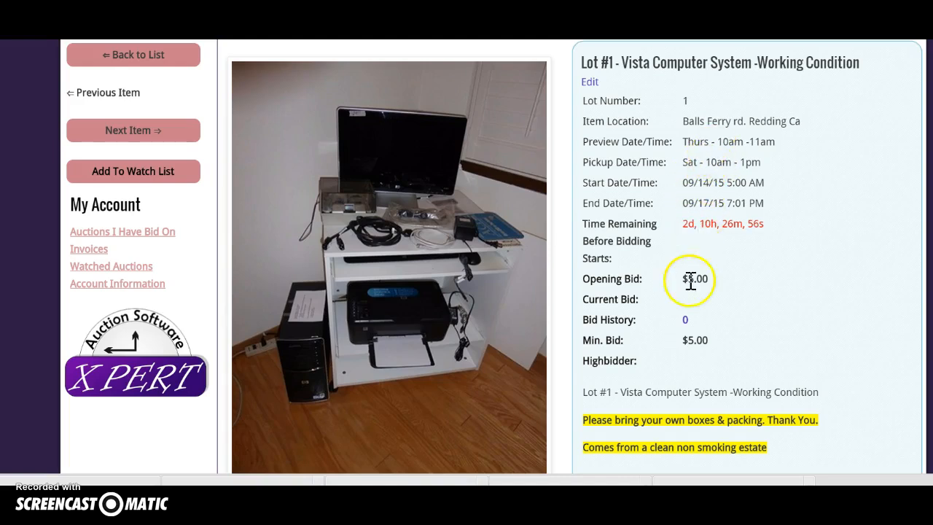
pyautogui.scroll(-1, 696, 281)
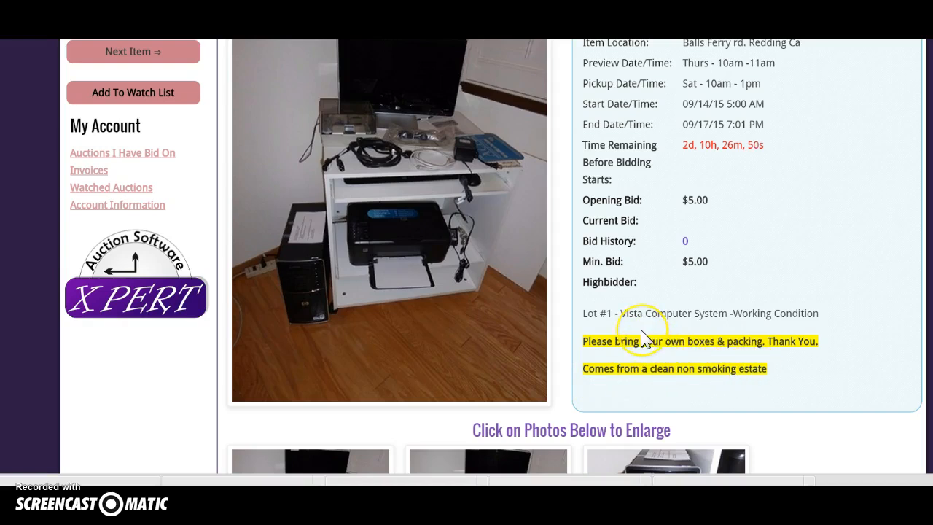
pyautogui.scroll(-5, 641, 339)
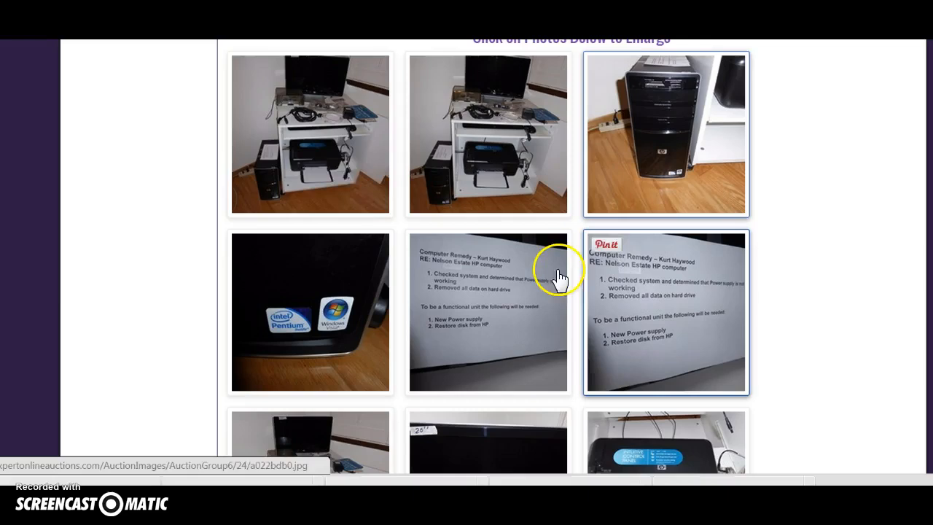
# Step: View the lot photos in the lightbox, from the computer desk to the repair note, then close it
pyautogui.click(335, 148)
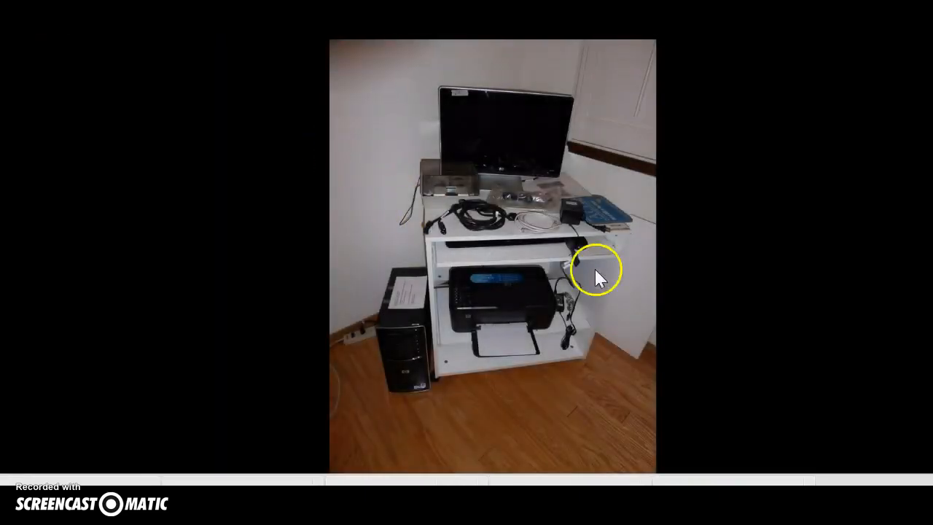
pyautogui.press('Right')
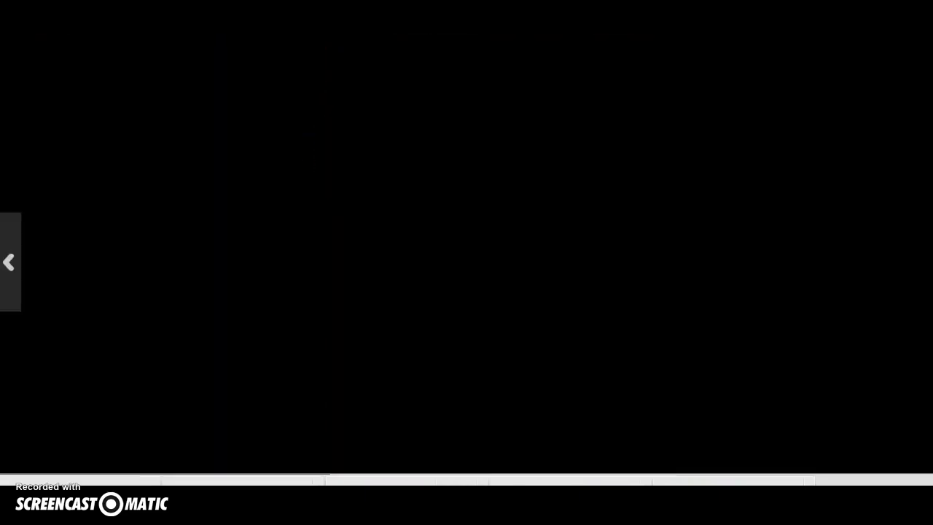
pyautogui.press('Right')
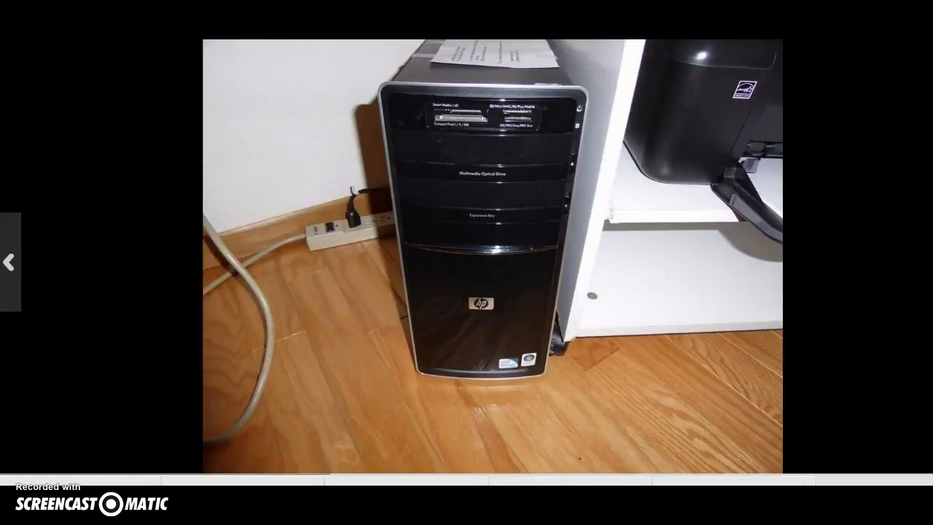
pyautogui.press('Right')
pyautogui.press('Right')
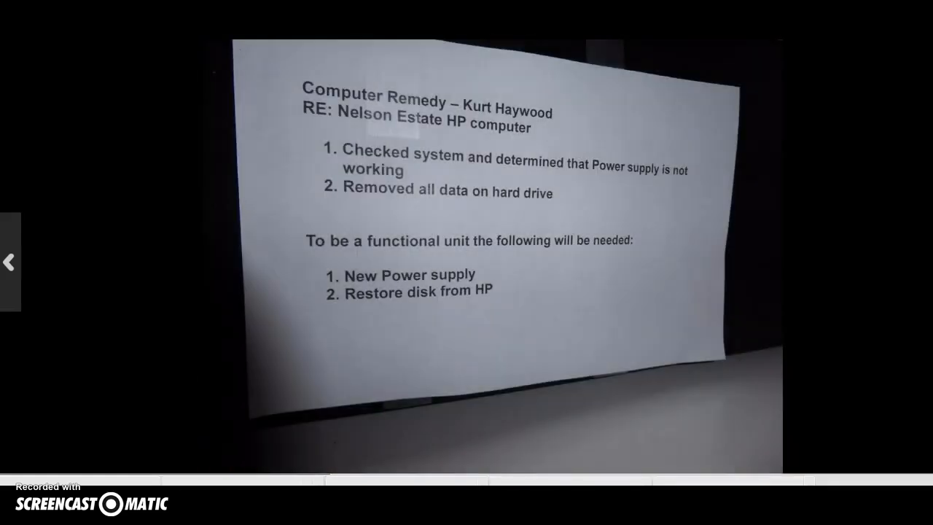
pyautogui.press('Right')
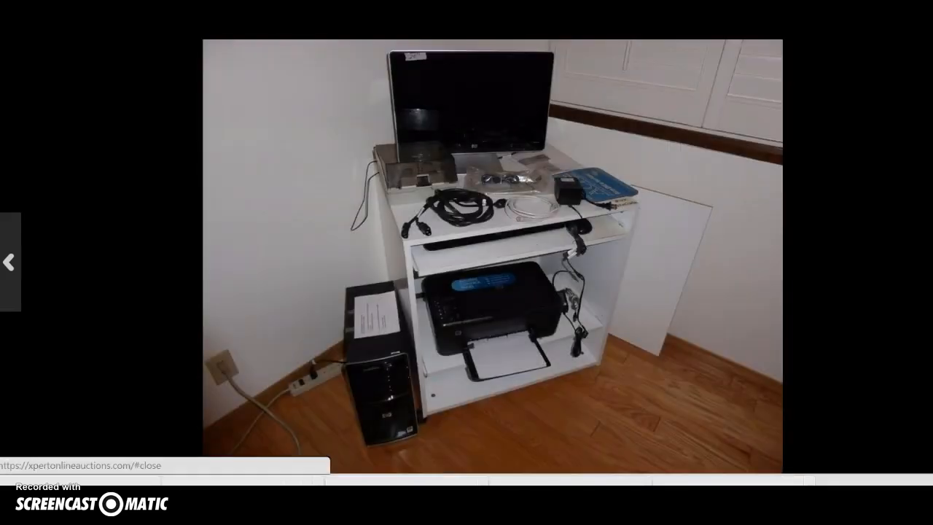
pyautogui.click(812, 223)
# Step: Open the Lot #1 detail page and put the lot into editing mode
pyautogui.click(700, 291)
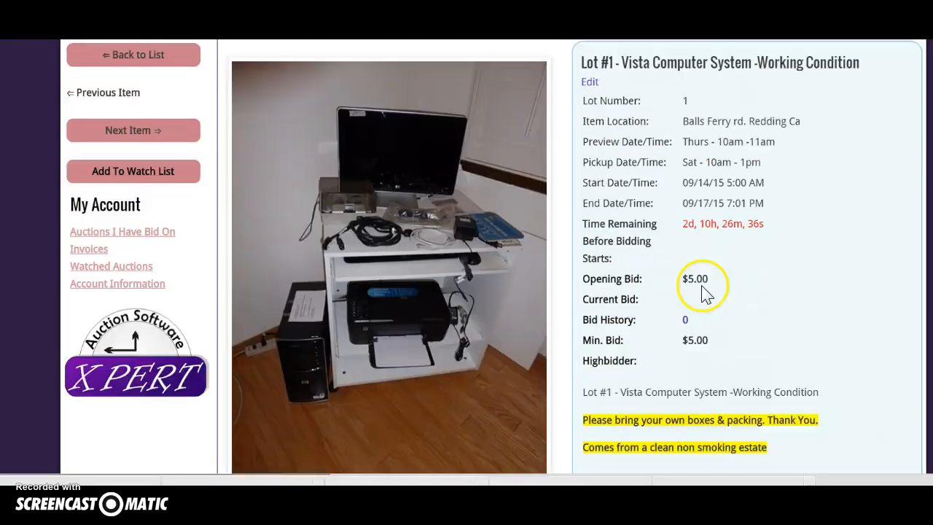
pyautogui.scroll(1, 703, 293)
pyautogui.scroll(-2, 576, 310)
pyautogui.scroll(3, 580, 321)
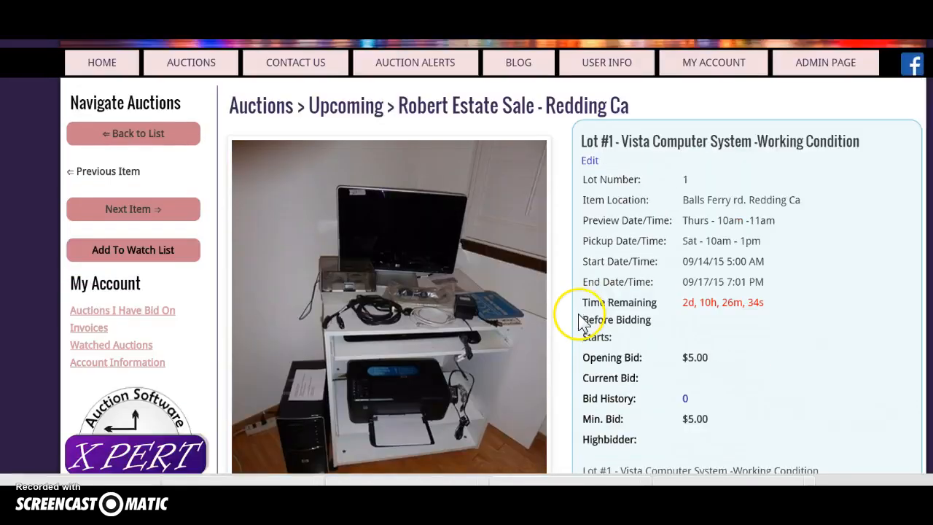
pyautogui.scroll(-1, 581, 321)
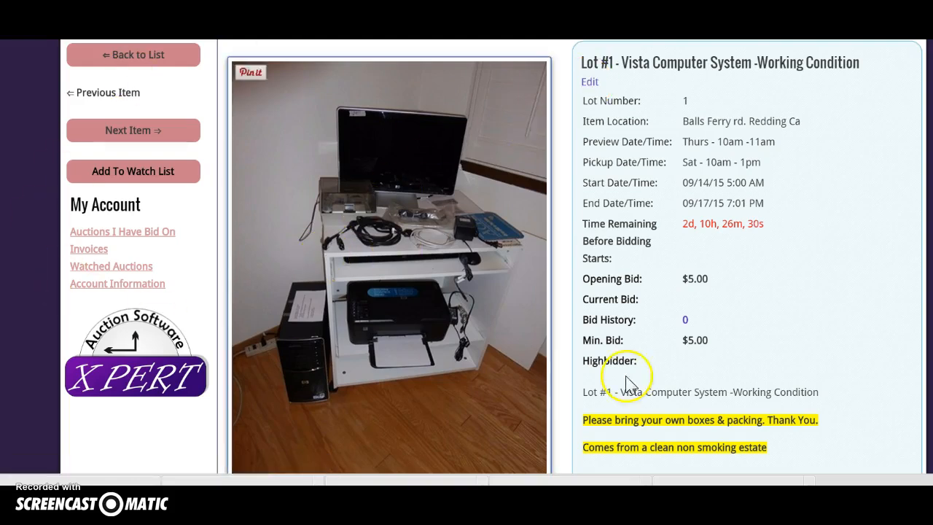
pyautogui.click(588, 86)
# Step: Delete the second, duplicate repair-note photo from Lot #1's images
pyautogui.scroll(-3, 510, 255)
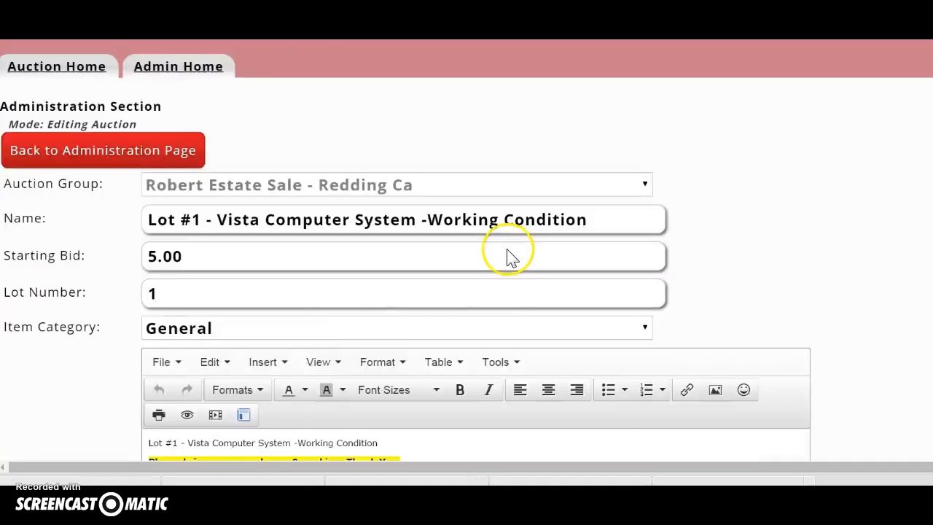
pyautogui.scroll(1, 505, 256)
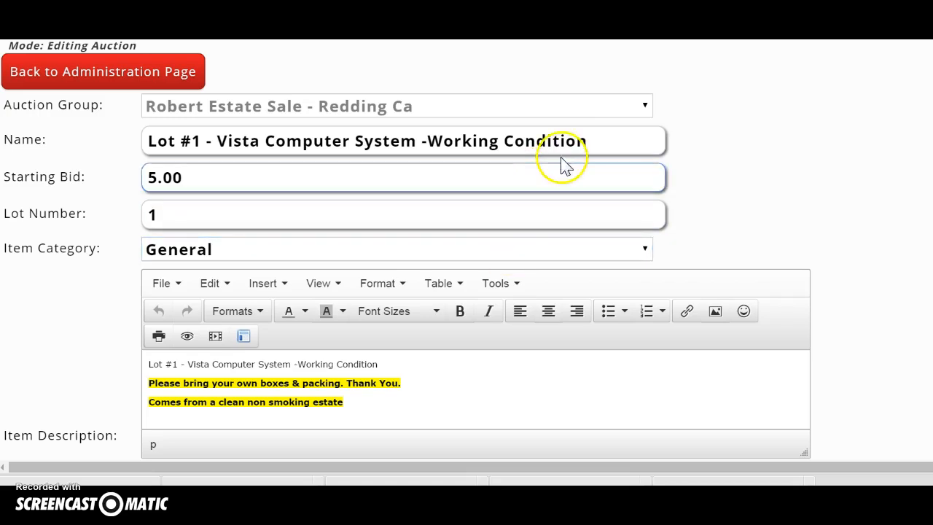
pyautogui.scroll(-3, 500, 226)
pyautogui.scroll(-3, 497, 226)
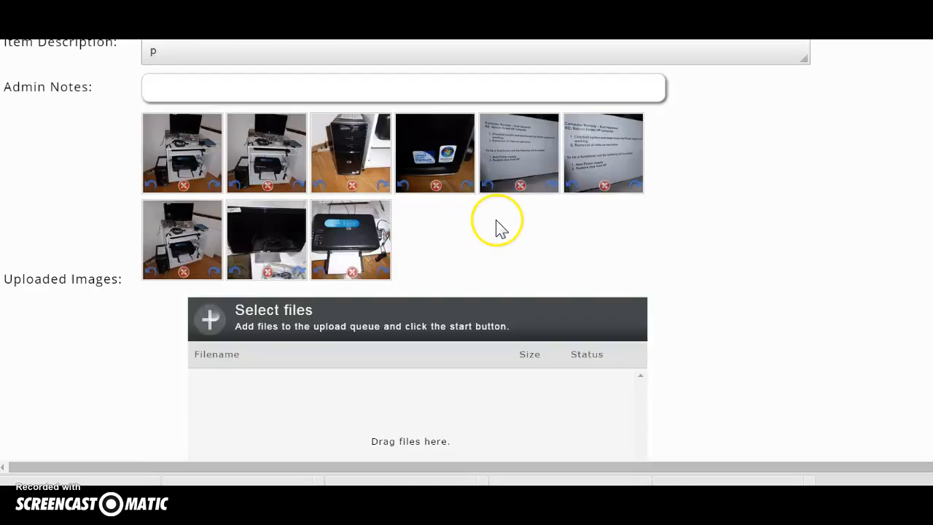
pyautogui.click(520, 185)
# Step: Save and finish the Lot #1 changes, then view the lot on the public site
pyautogui.scroll(-5, 328, 264)
pyautogui.click(73, 225)
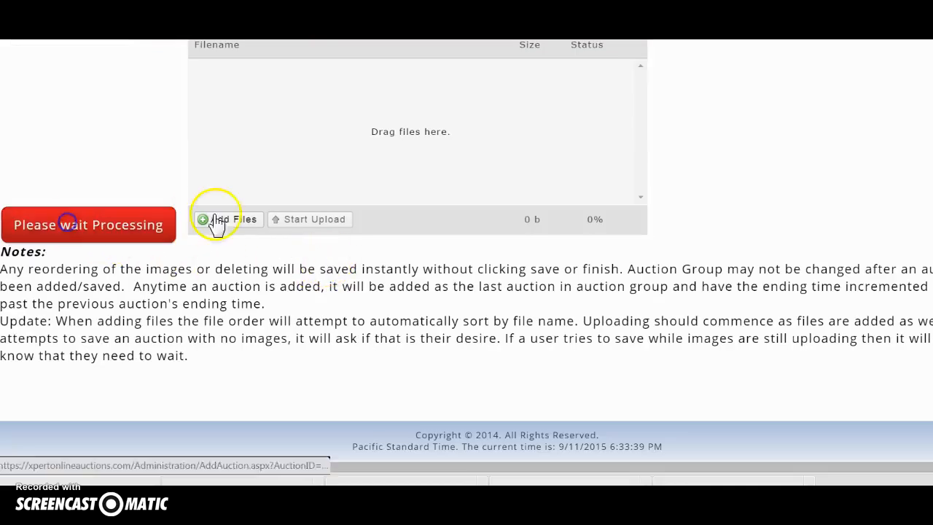
pyautogui.click(75, 359)
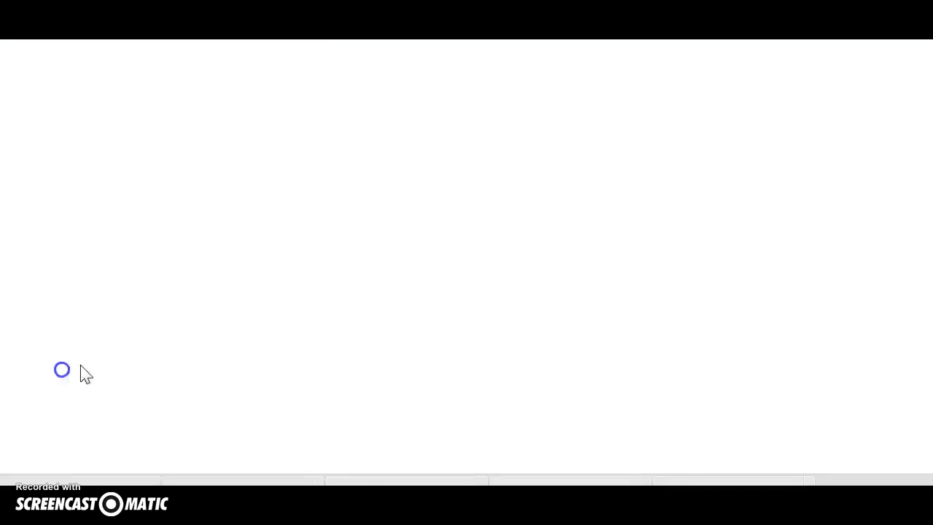
pyautogui.scroll(-2, 423, 277)
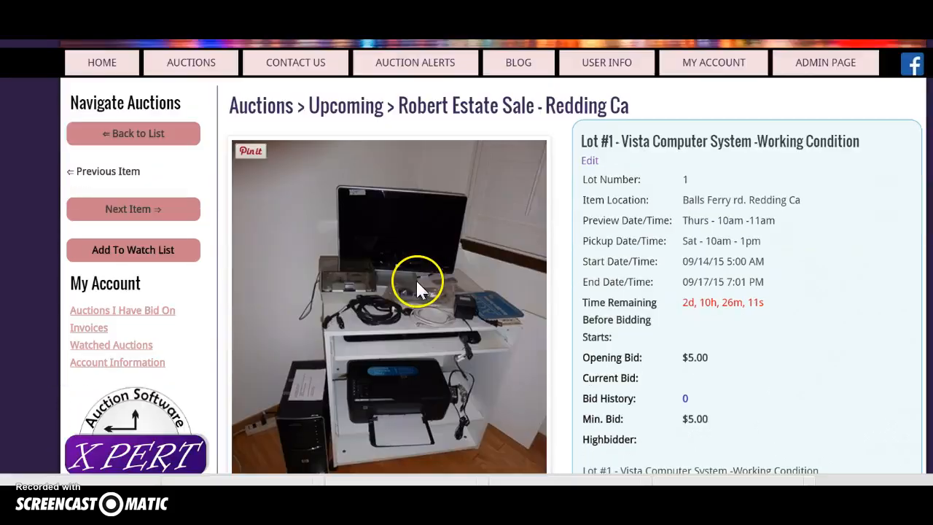
# Step: Return to the estate sale group's lot list and scroll through it
pyautogui.click(116, 132)
pyautogui.scroll(-4, 362, 187)
pyautogui.scroll(3, 357, 194)
pyautogui.scroll(-1, 361, 198)
pyautogui.scroll(-7, 357, 198)
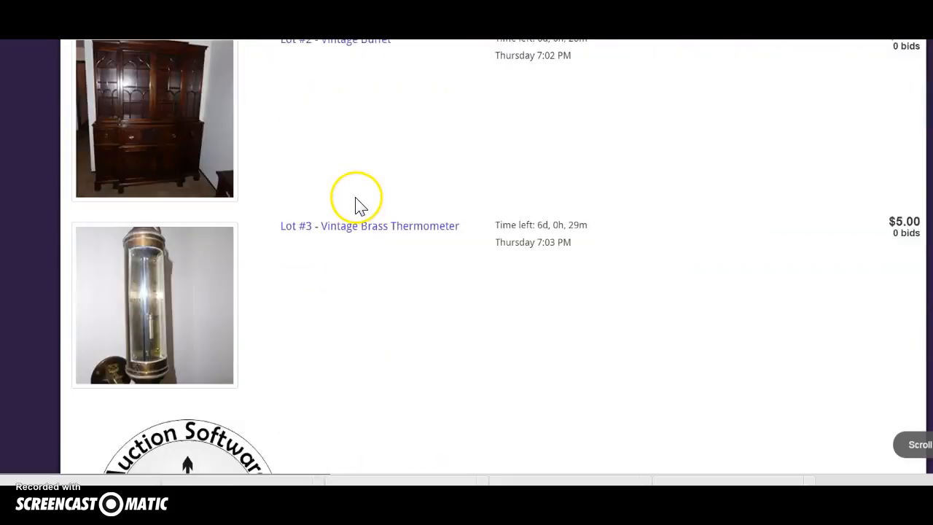
pyautogui.scroll(8, 357, 204)
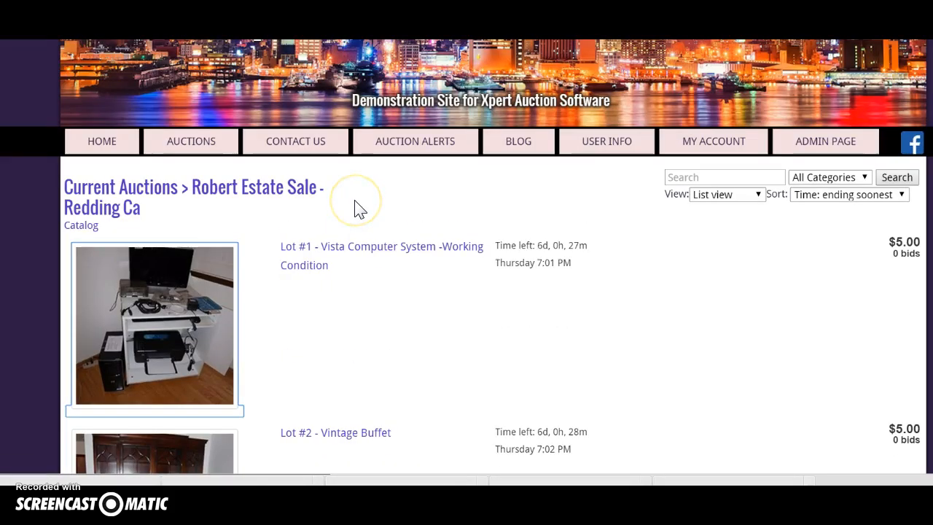
pyautogui.scroll(-2, 357, 207)
pyautogui.scroll(2, 357, 209)
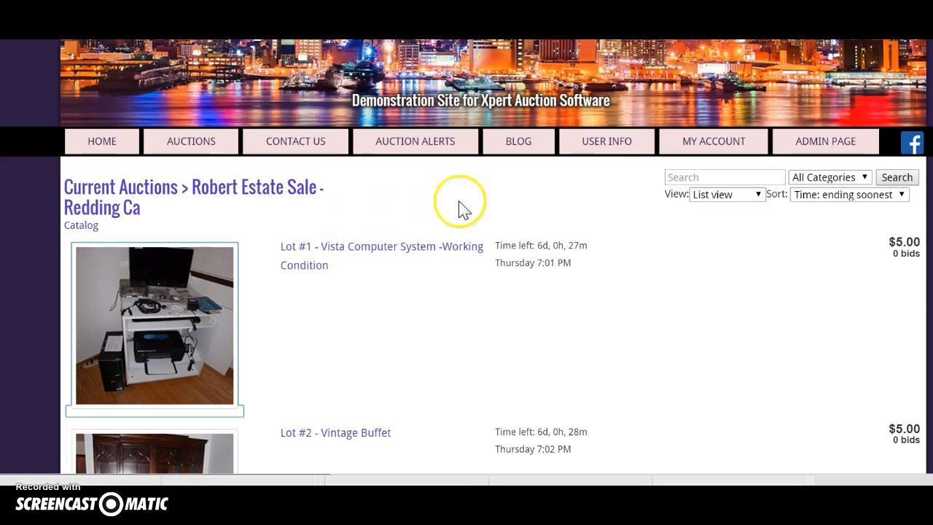
# Step: Go to the site's home page and open the Upcoming Auctions listing
pyautogui.click(99, 142)
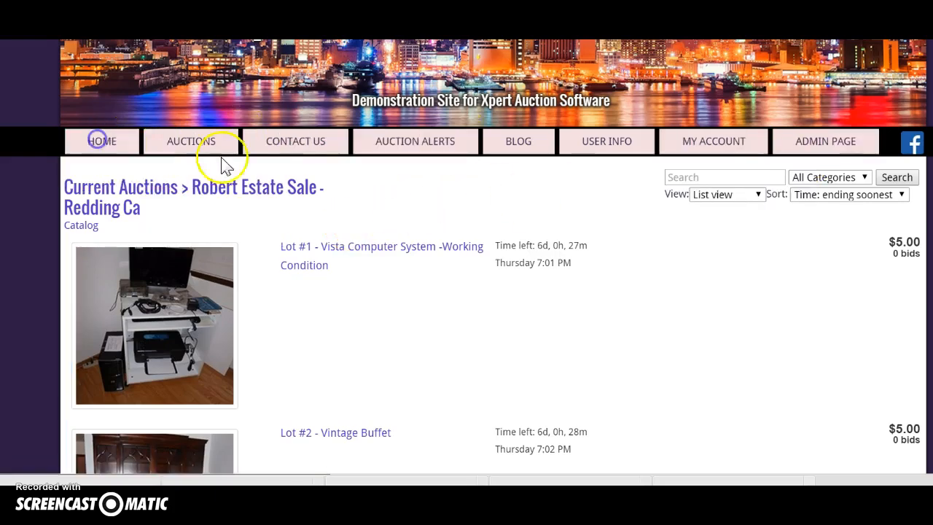
pyautogui.scroll(-3, 393, 262)
pyautogui.scroll(-2, 390, 260)
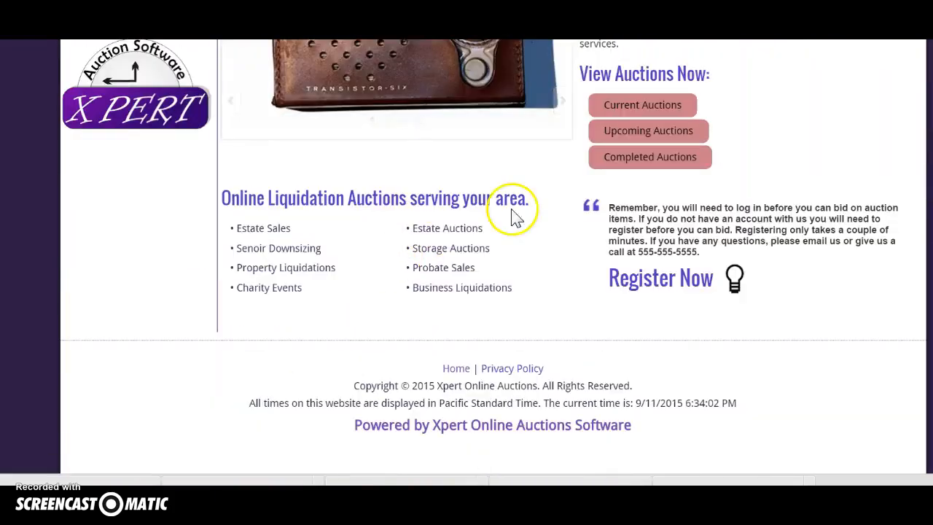
pyautogui.click(622, 134)
pyautogui.scroll(-3, 396, 175)
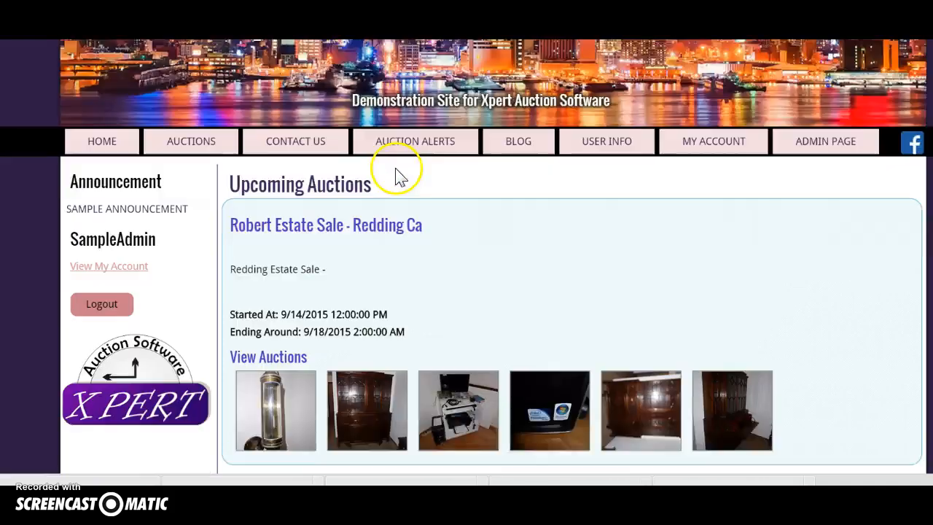
pyautogui.scroll(1, 394, 193)
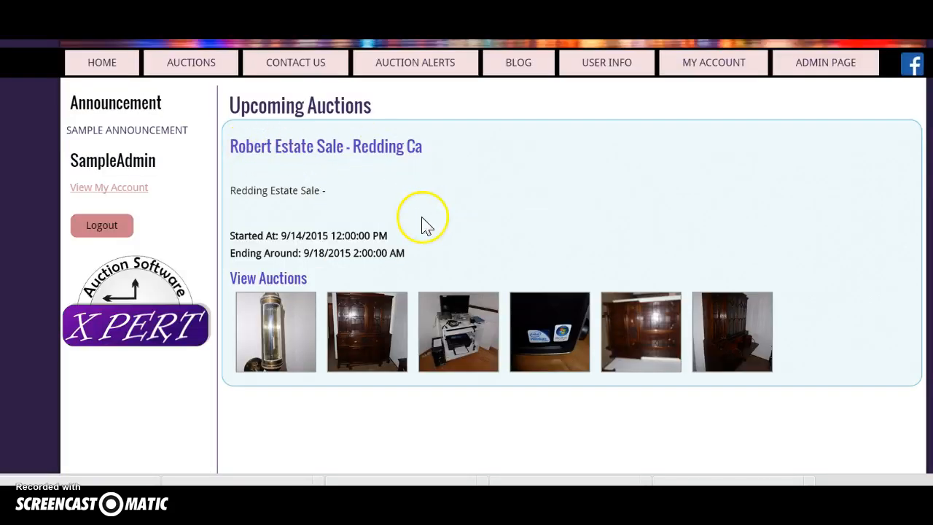
pyautogui.scroll(-3, 424, 223)
pyautogui.scroll(2, 424, 225)
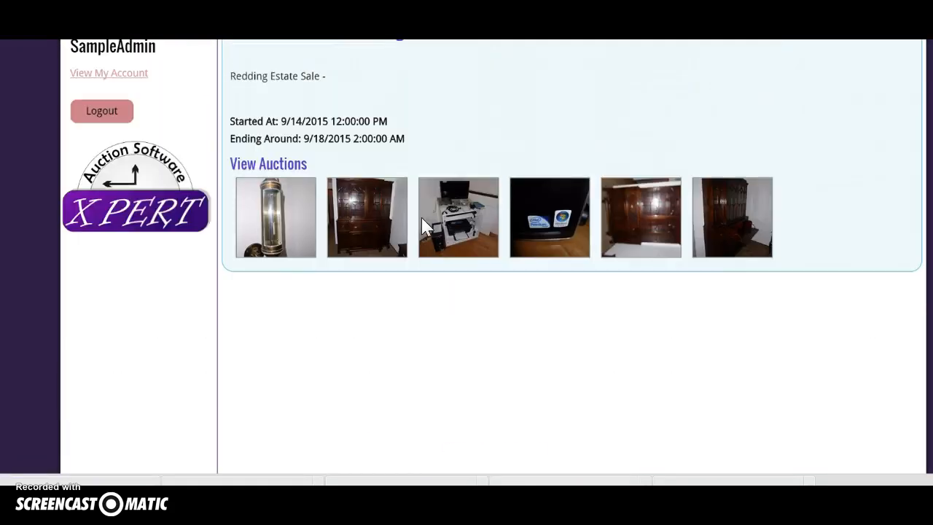
pyautogui.scroll(1, 423, 226)
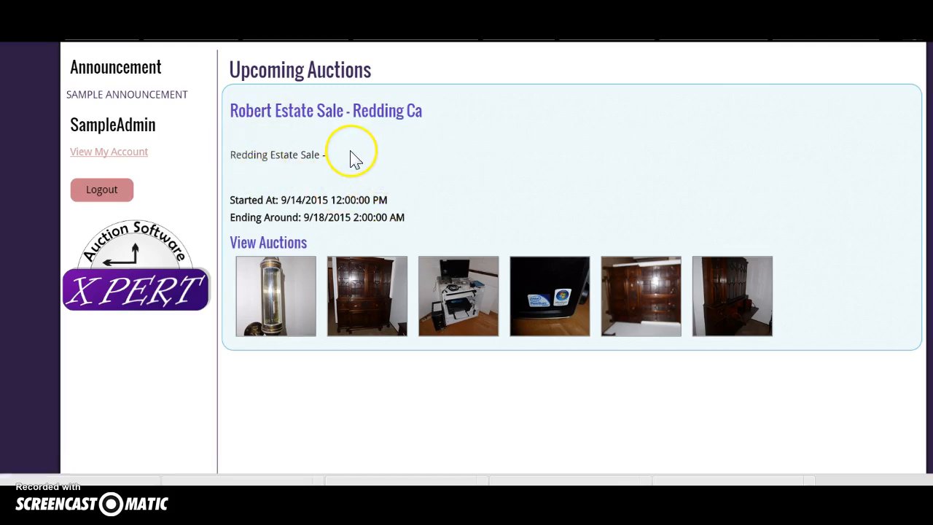
# Step: Open the Robert Estate Sale catalog twice, returning to Upcoming Auctions each time
pyautogui.click(297, 113)
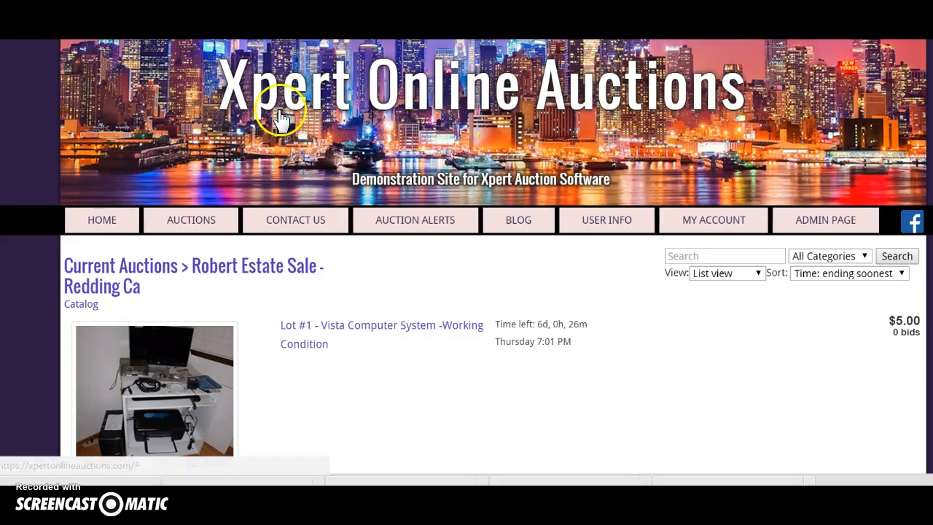
pyautogui.hotkey('alt', 'Left')
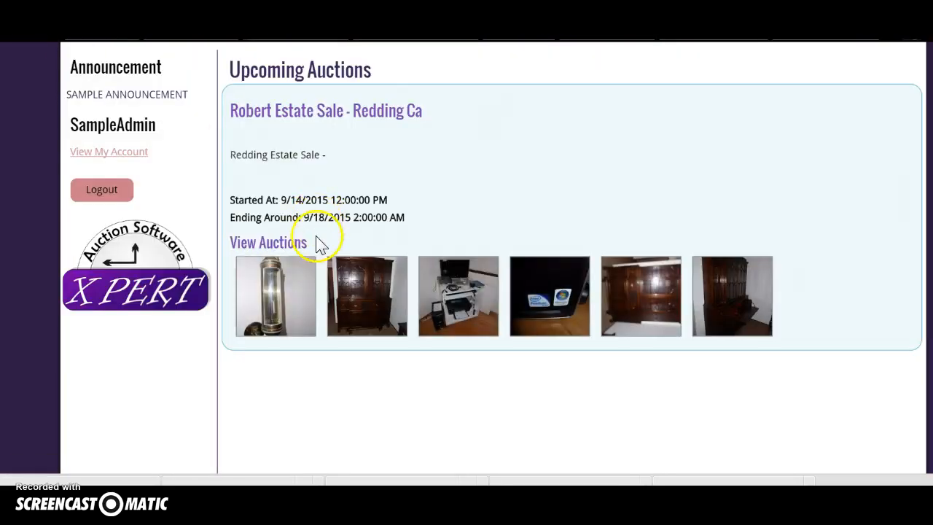
pyautogui.click(277, 286)
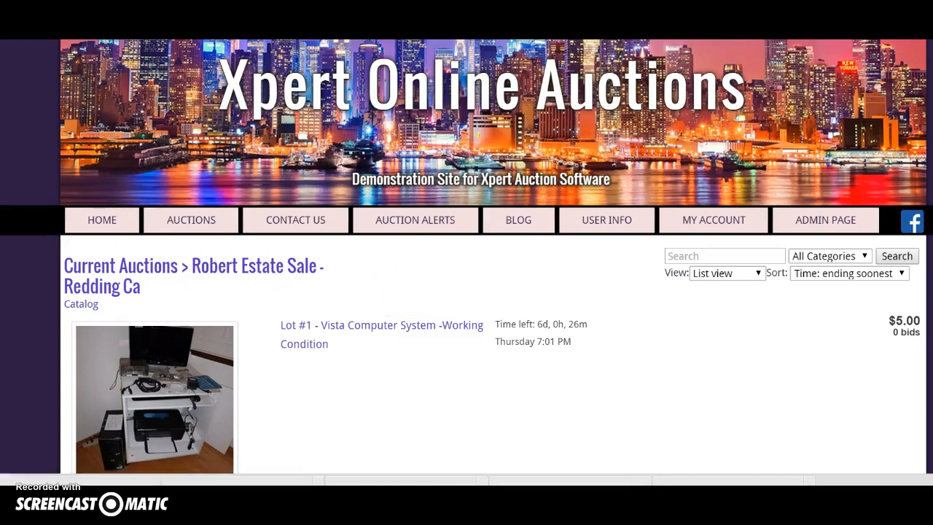
pyautogui.hotkey('alt', 'Left')
pyautogui.scroll(3, 333, 254)
# Step: Open Current Auctions, then the Test Auction catalog, then Lot #3 Mid Century Dining Chairs
pyautogui.click(102, 220)
pyautogui.scroll(-3, 360, 260)
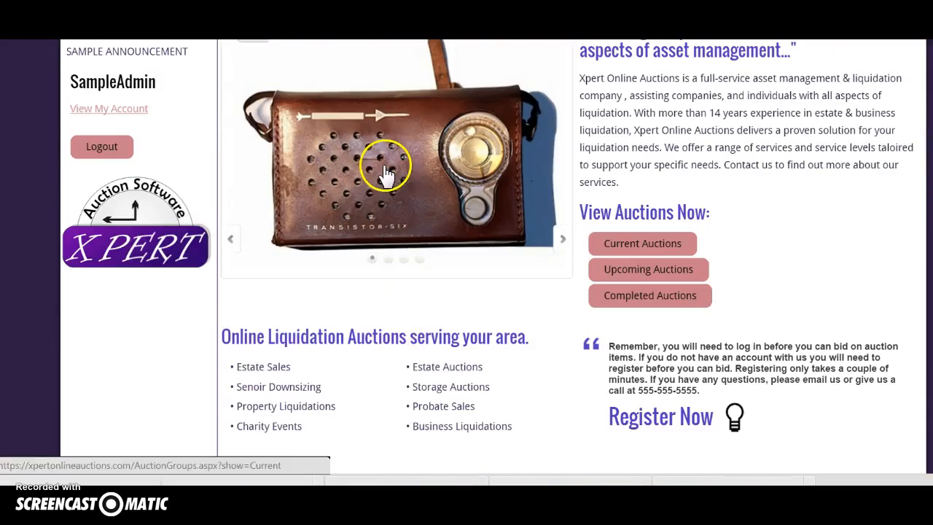
pyautogui.click(382, 169)
pyautogui.scroll(-3, 400, 270)
pyautogui.scroll(2, 403, 276)
pyautogui.scroll(-3, 400, 256)
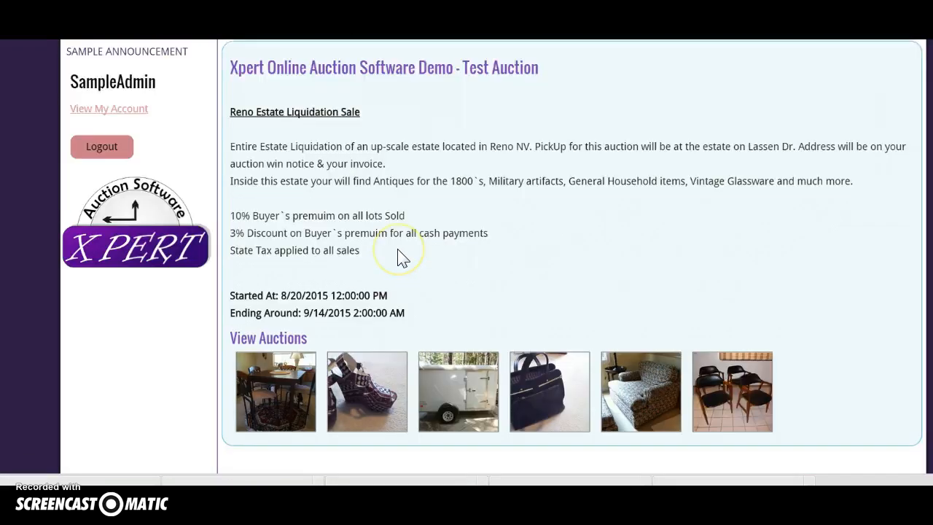
pyautogui.click(541, 324)
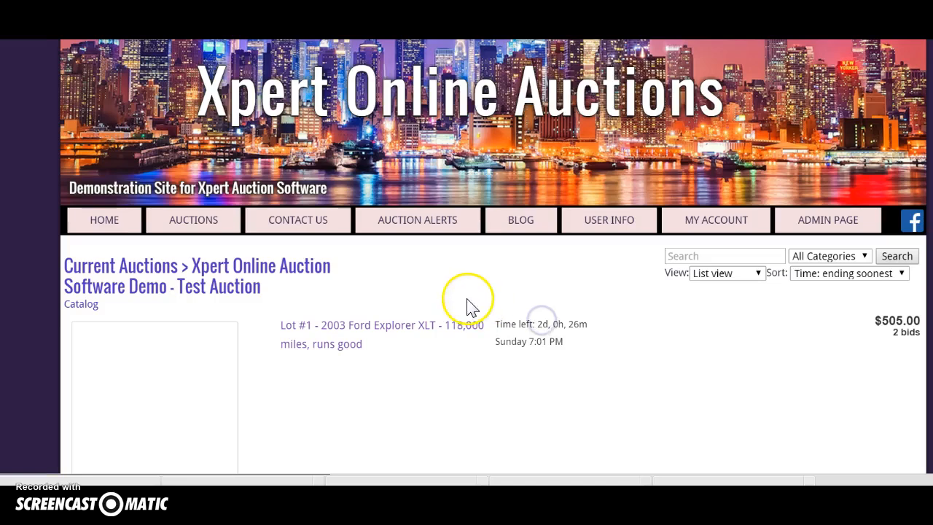
pyautogui.scroll(-5, 467, 306)
pyautogui.scroll(-5, 469, 306)
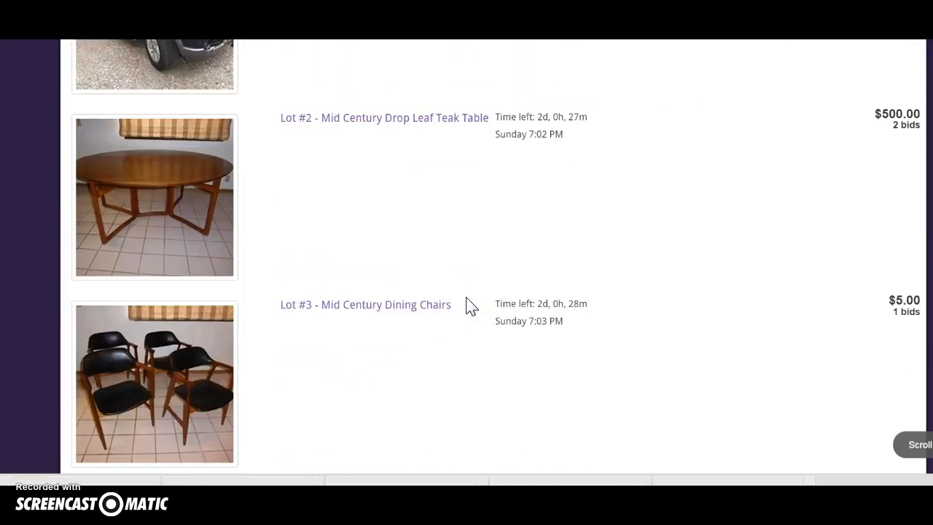
pyautogui.scroll(4, 470, 305)
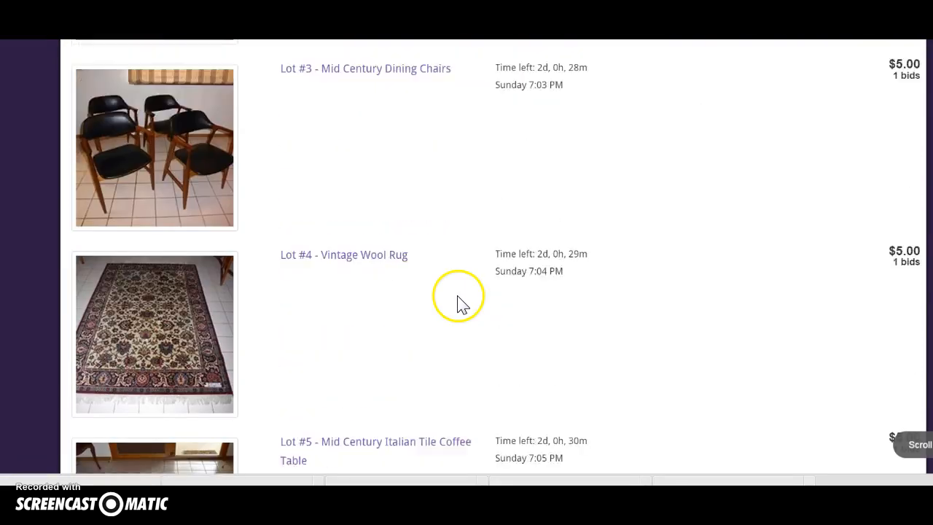
pyautogui.click(368, 304)
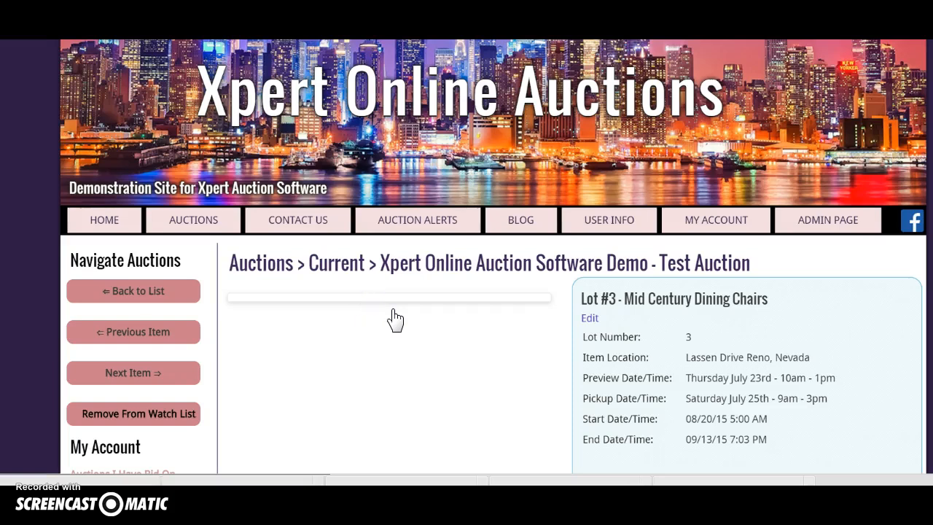
# Step: Submit a higher maximum bid on the dining chairs and review the updated bid history
pyautogui.scroll(-3, 387, 319)
pyautogui.click(726, 356)
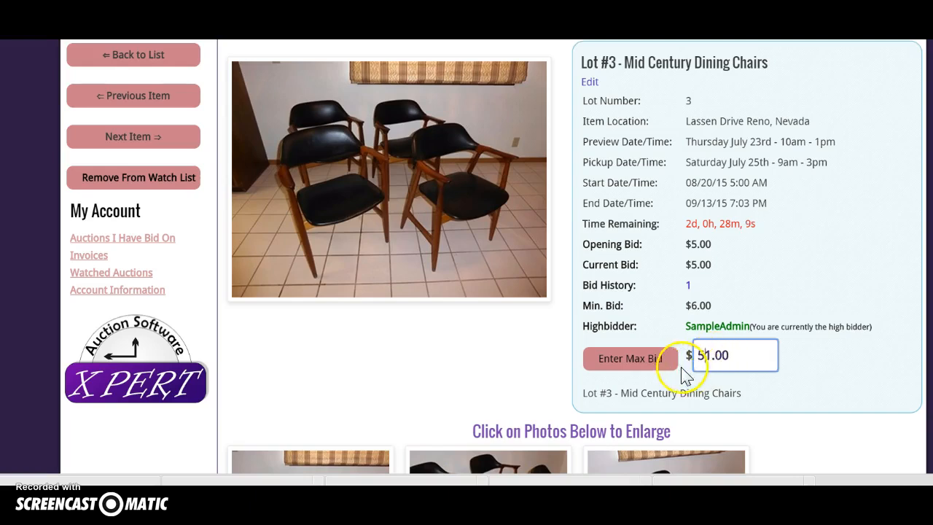
pyautogui.click(640, 357)
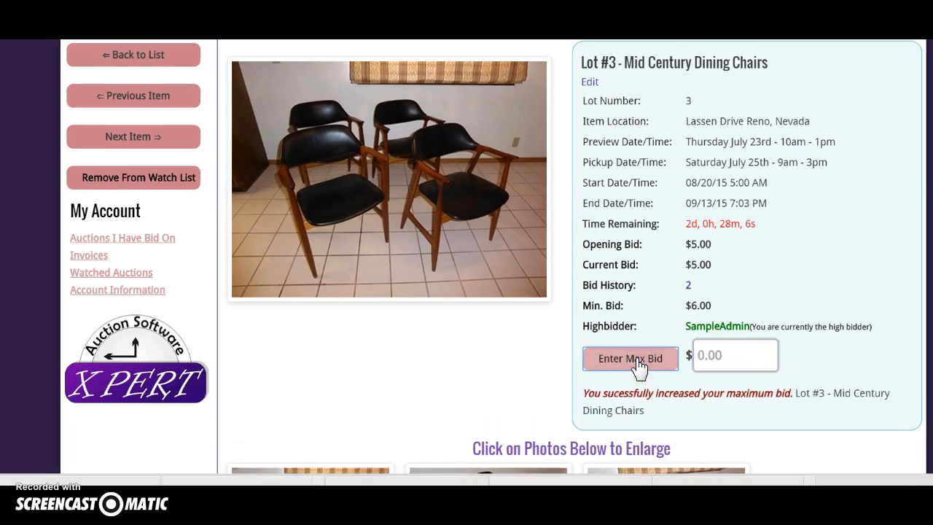
pyautogui.scroll(3, 639, 368)
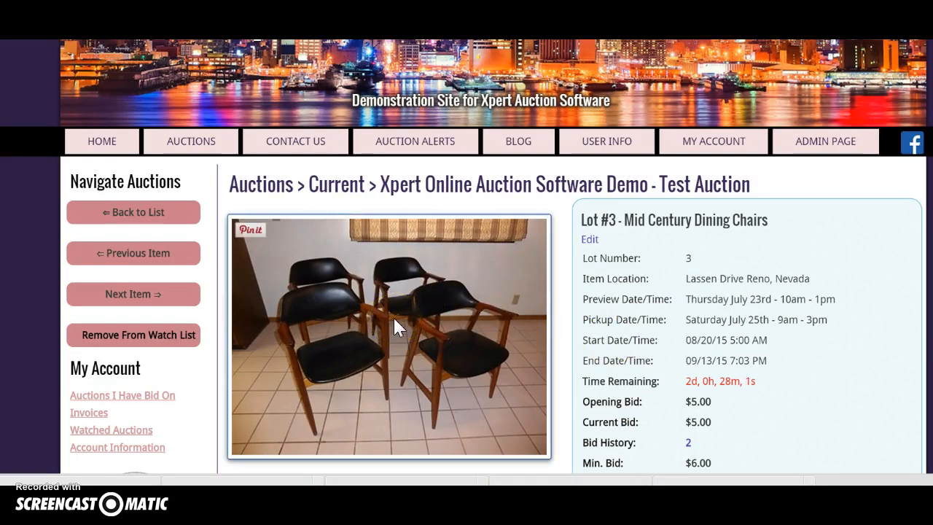
pyautogui.click(443, 319)
pyautogui.scroll(-1, 446, 318)
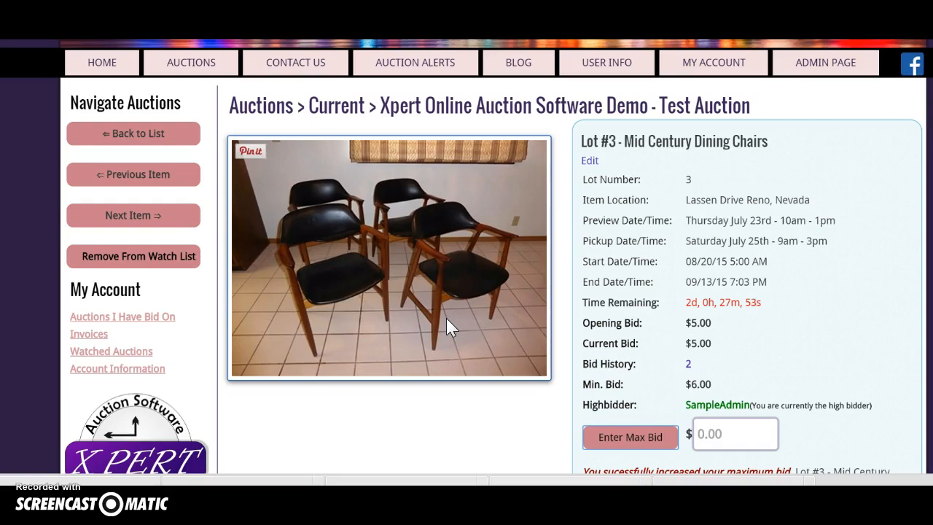
pyautogui.scroll(2, 446, 317)
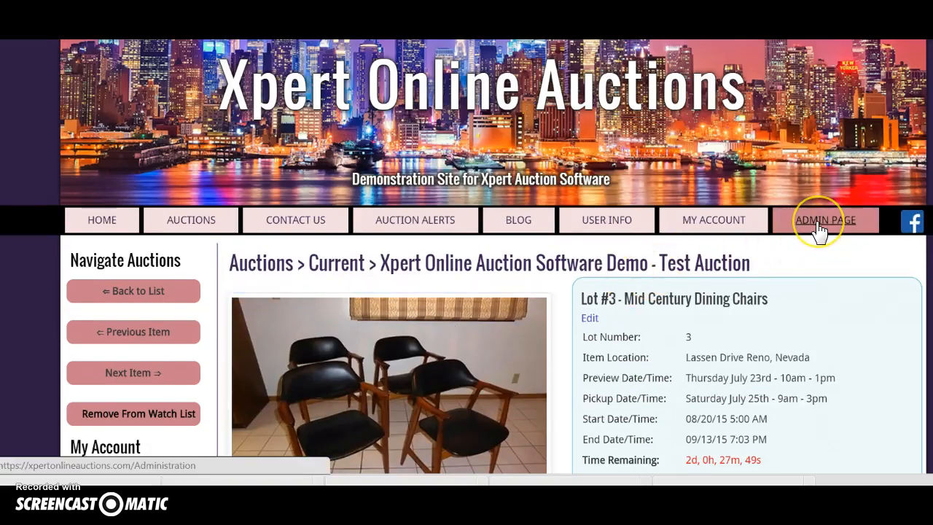
# Step: Add an item category named 'Furinture' via the admin page's Item Categories and save it
pyautogui.click(758, 230)
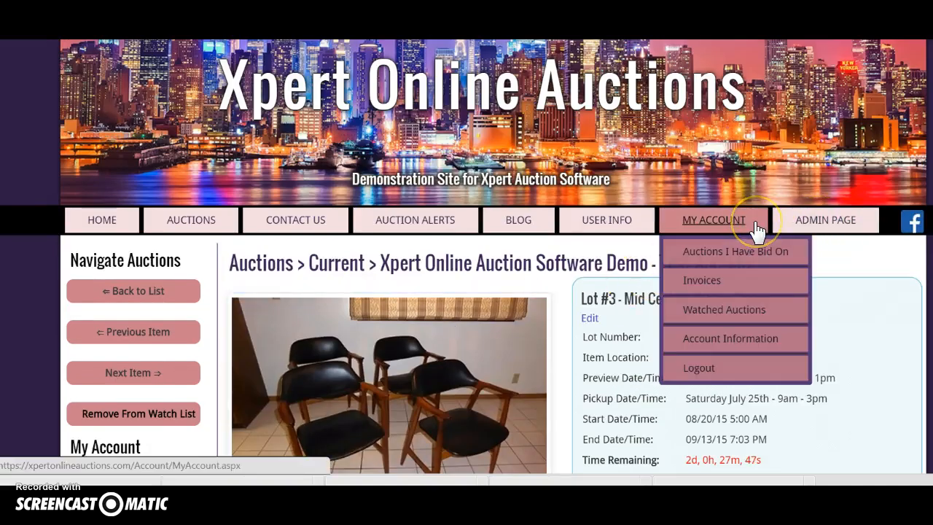
pyautogui.click(817, 220)
pyautogui.scroll(-1, 510, 259)
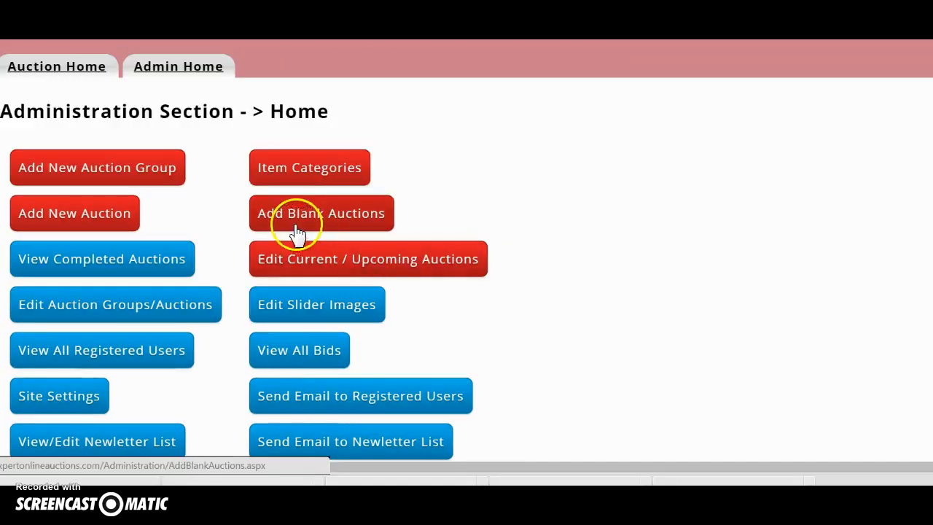
pyautogui.click(285, 175)
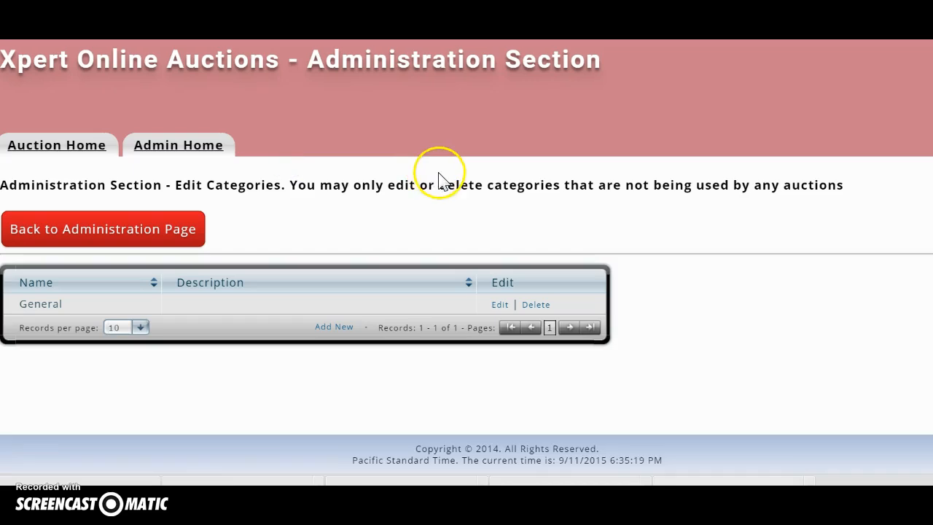
pyautogui.click(333, 327)
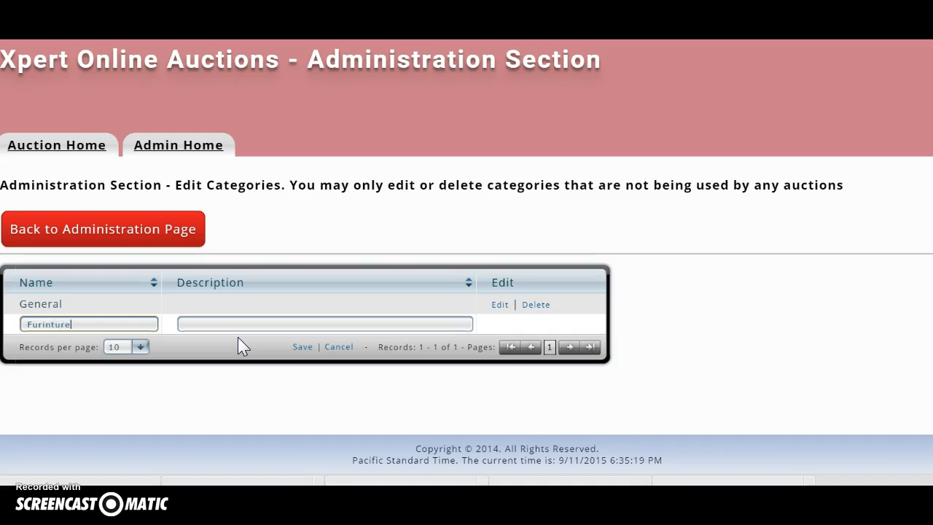
pyautogui.click(303, 346)
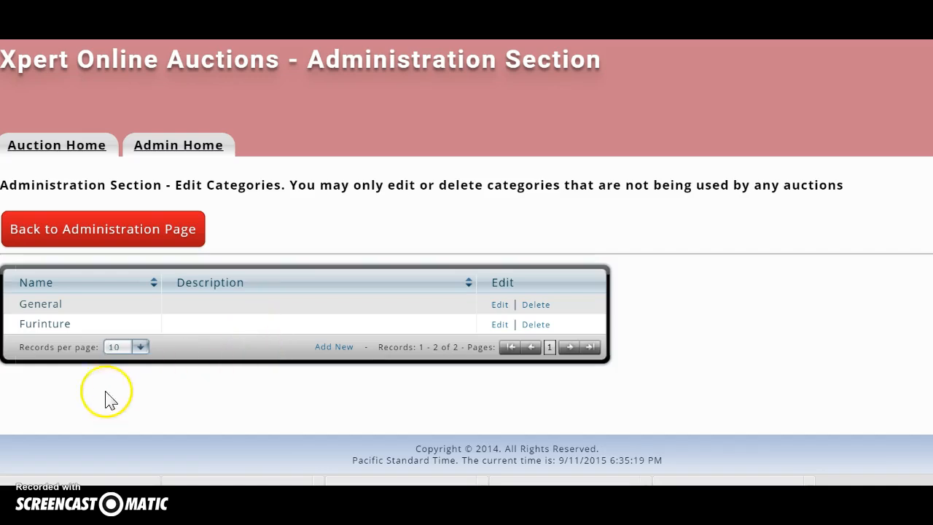
# Step: Look at the Add Blank Auctions tool, then return to the administration home page
pyautogui.click(106, 244)
pyautogui.scroll(-2, 285, 416)
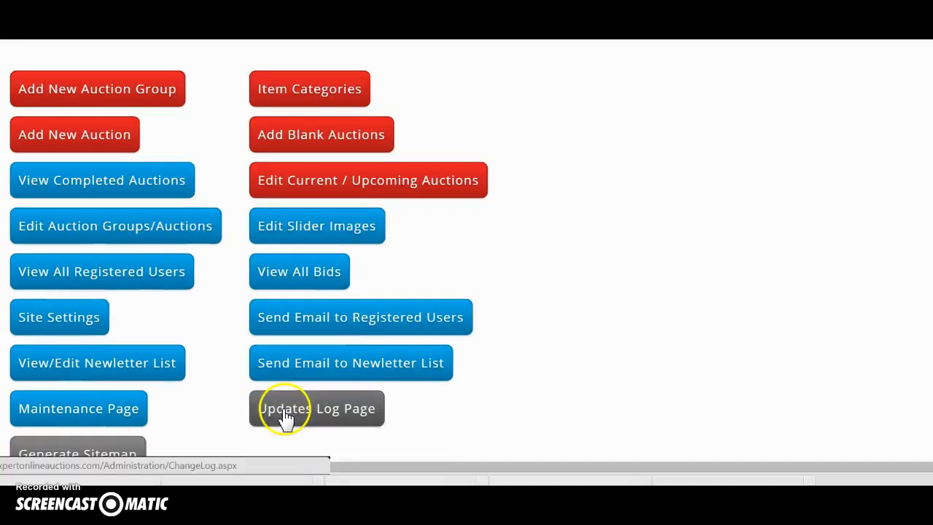
pyautogui.click(298, 137)
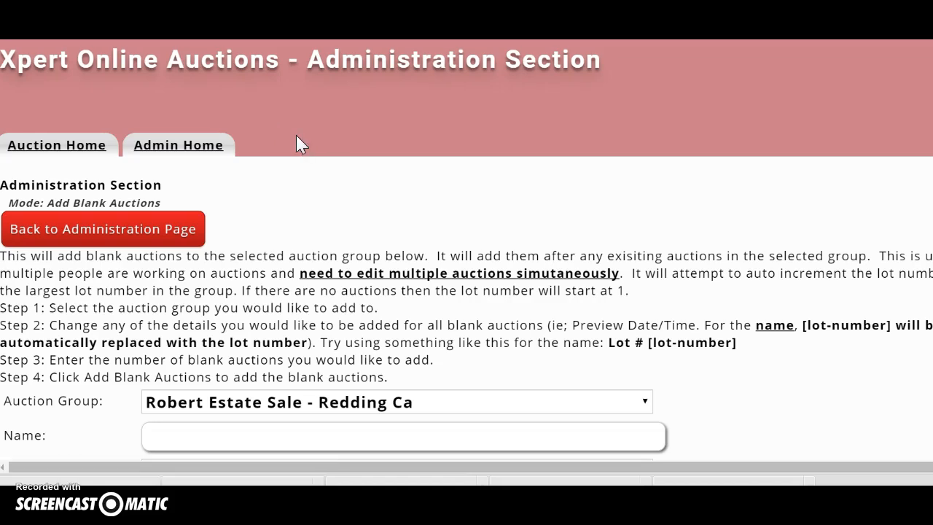
pyautogui.click(82, 236)
pyautogui.scroll(-2, 233, 248)
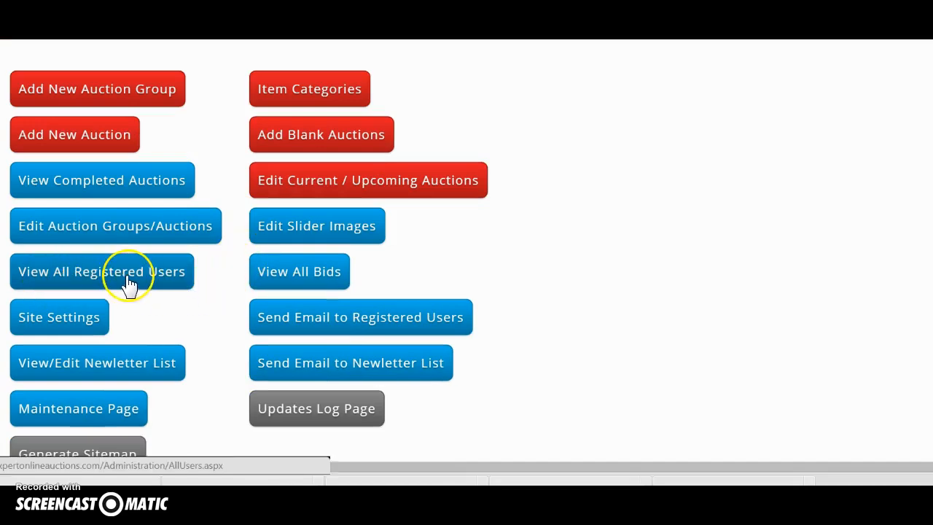
# Step: List all registered users and open the sample buyer's View User Info page
pyautogui.click(82, 278)
pyautogui.scroll(-2, 167, 284)
pyautogui.click(45, 268)
pyautogui.scroll(-3, 135, 274)
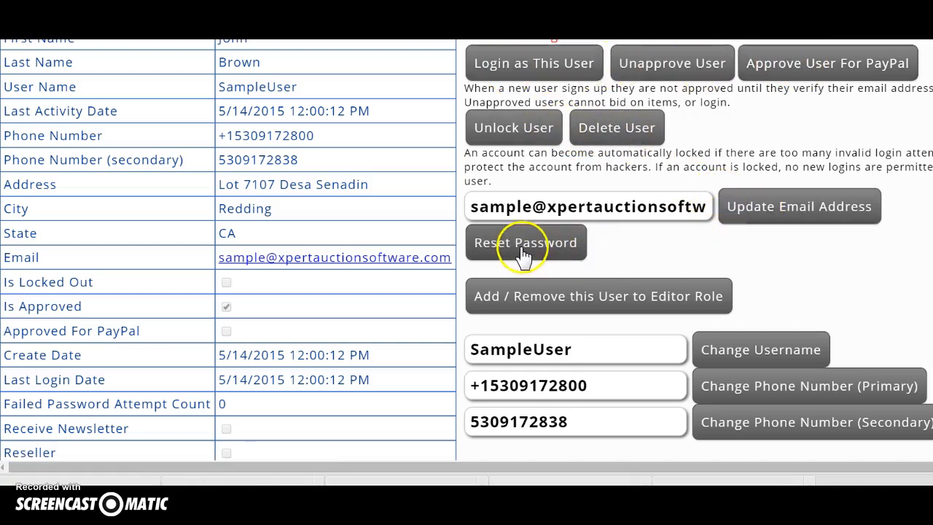
pyautogui.scroll(-5, 602, 328)
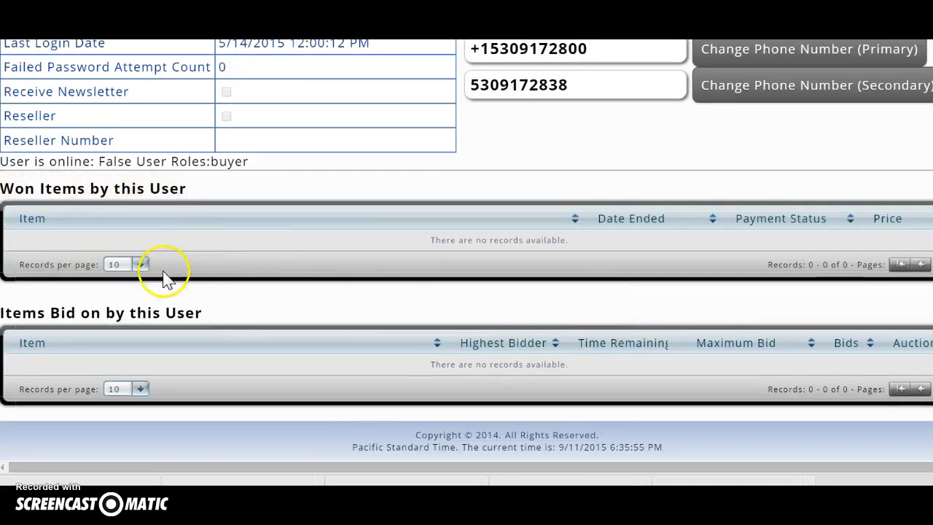
# Step: Check the won-items records-per-page choices without changing them, then go back to administration
pyautogui.click(141, 265)
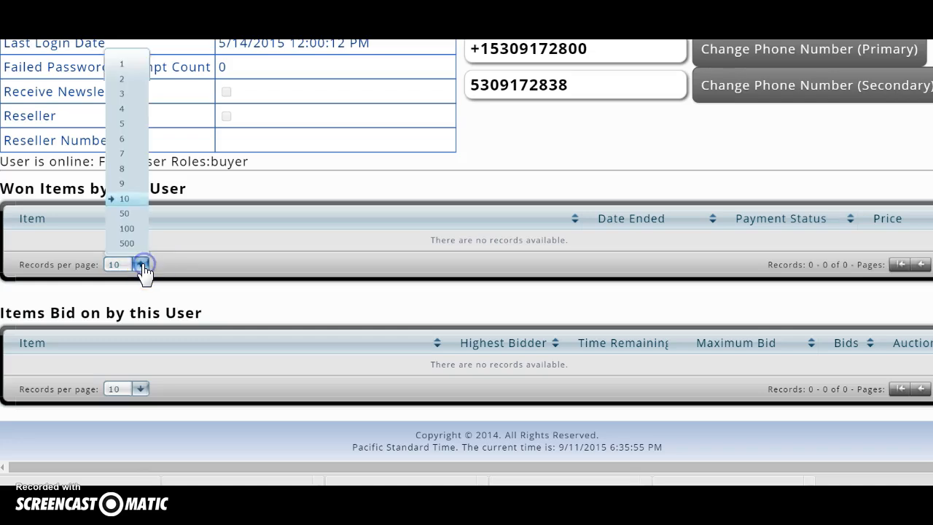
pyautogui.click(275, 195)
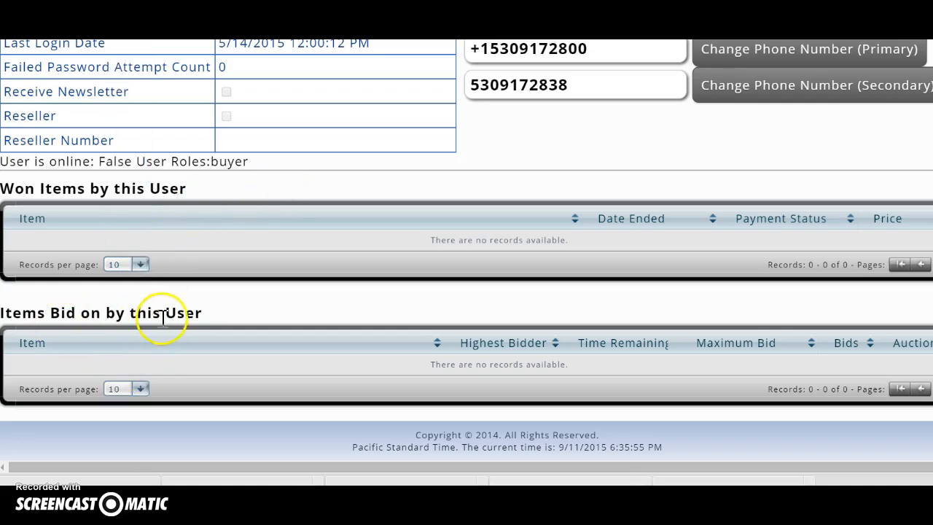
pyautogui.scroll(3, 394, 264)
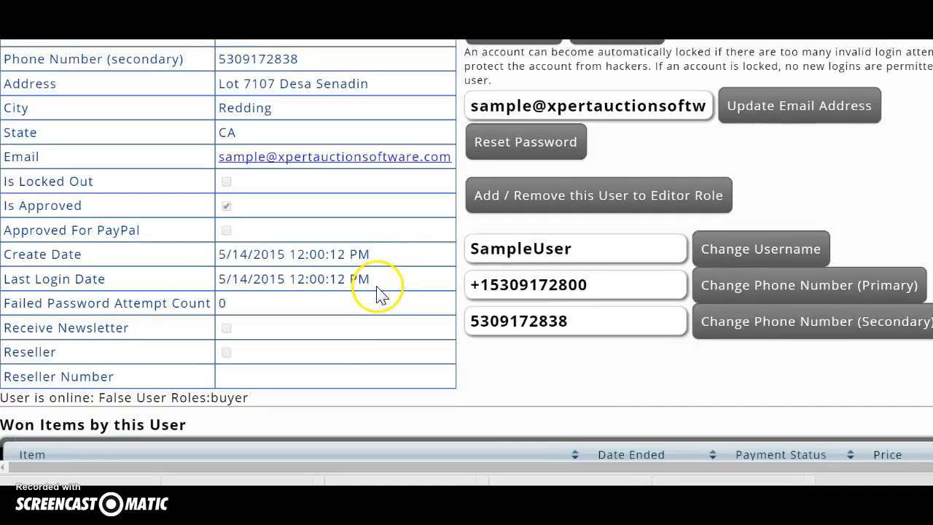
pyautogui.scroll(4, 379, 293)
pyautogui.scroll(-2, 302, 351)
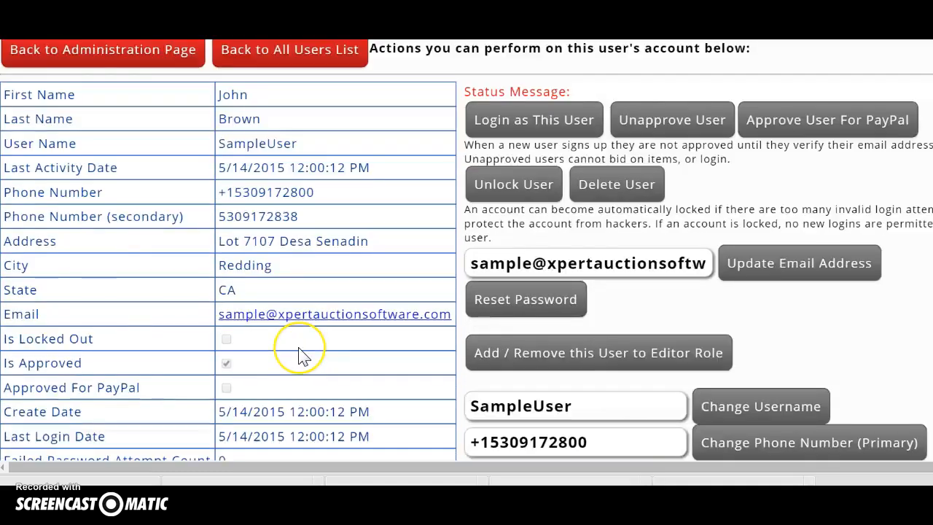
pyautogui.scroll(1, 303, 355)
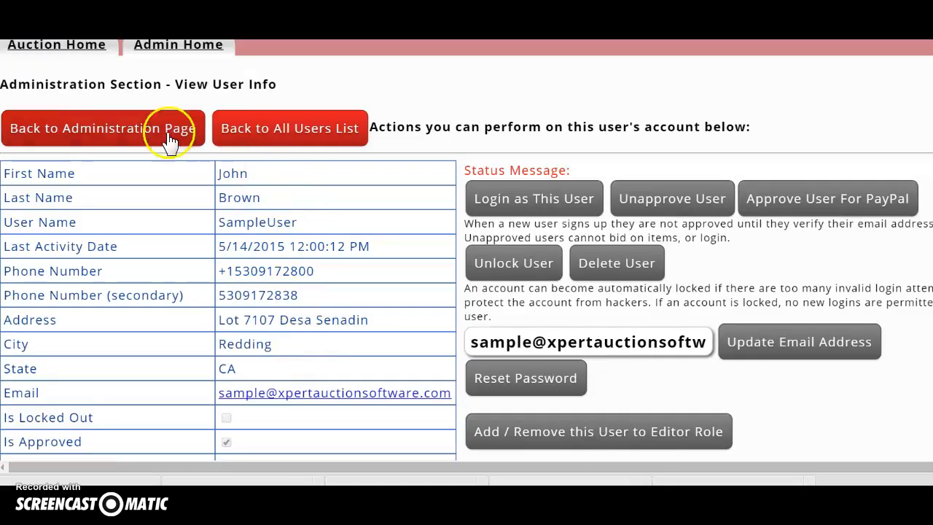
pyautogui.click(506, 207)
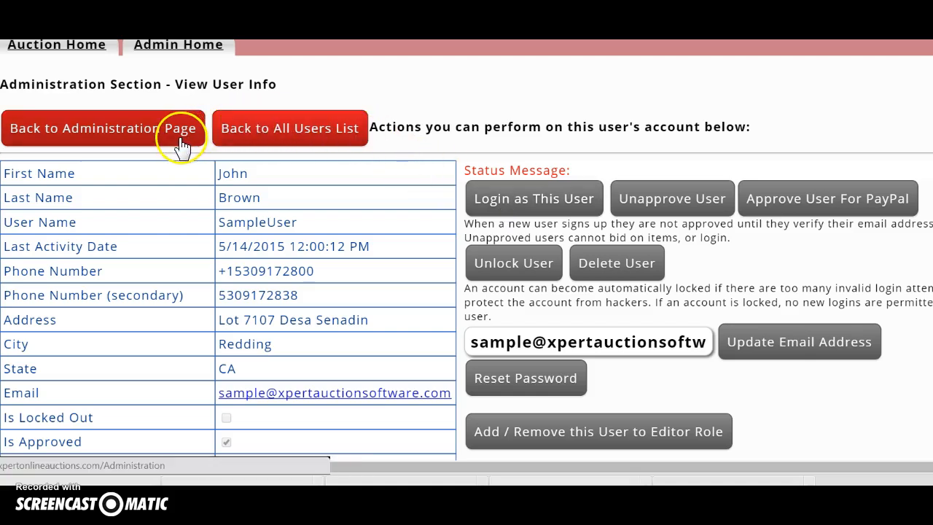
# Step: Open the Send Email To Users composer and review its logo-and-unsubscribe message template
pyautogui.click(109, 130)
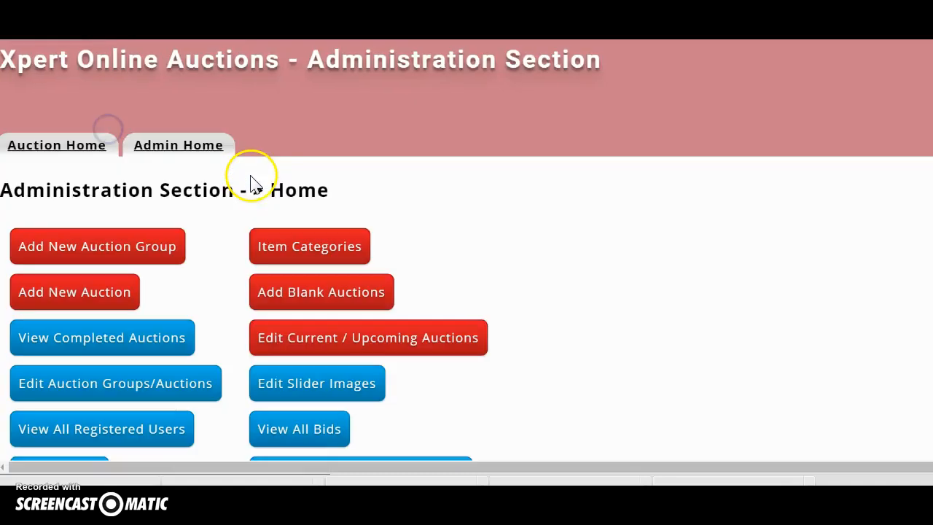
pyautogui.scroll(-3, 250, 184)
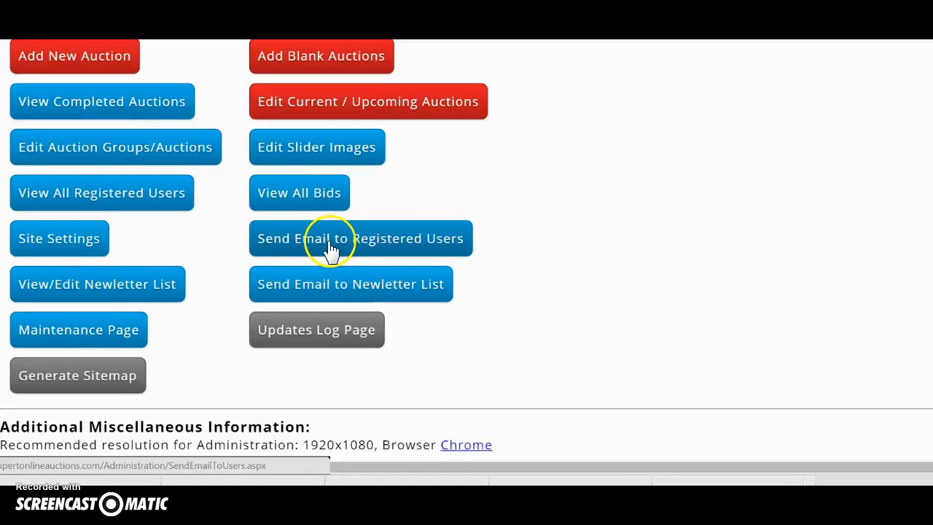
pyautogui.click(297, 250)
pyautogui.scroll(-2, 304, 292)
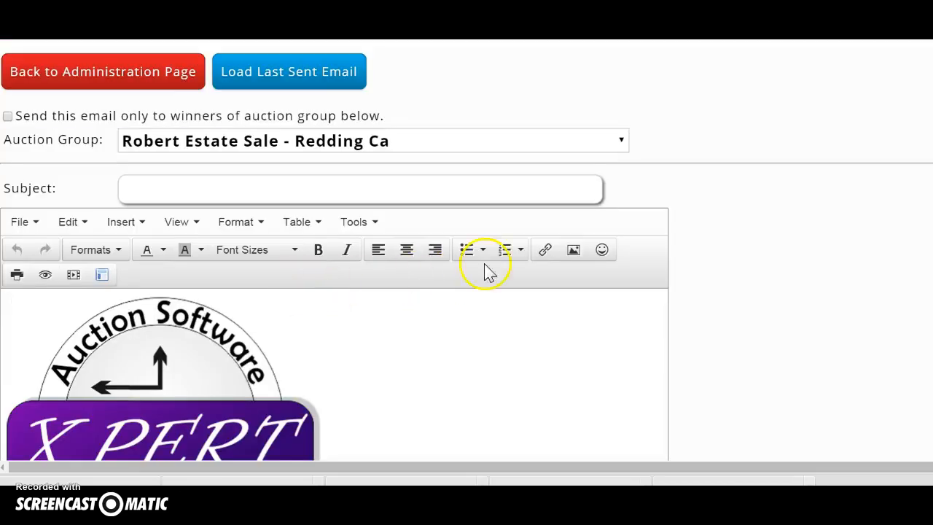
pyautogui.scroll(-3, 327, 311)
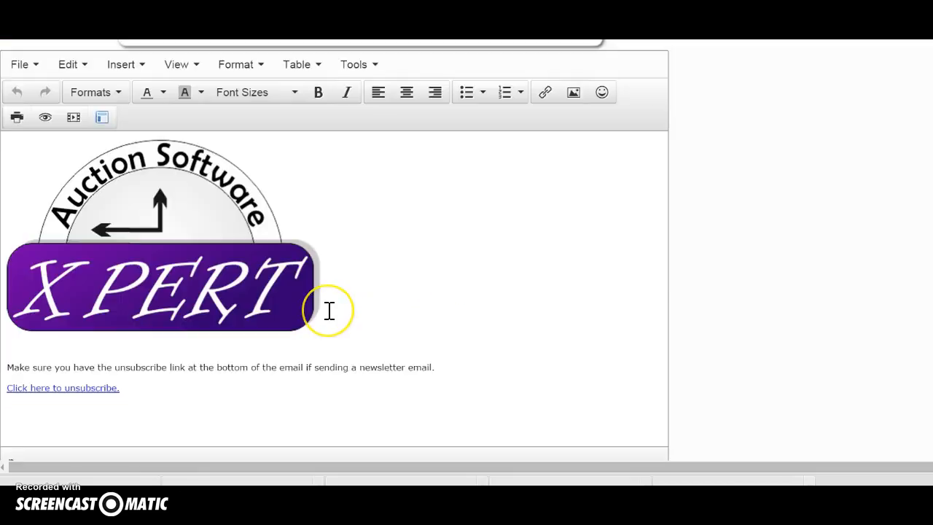
pyautogui.scroll(1, 328, 311)
pyautogui.scroll(3, 328, 306)
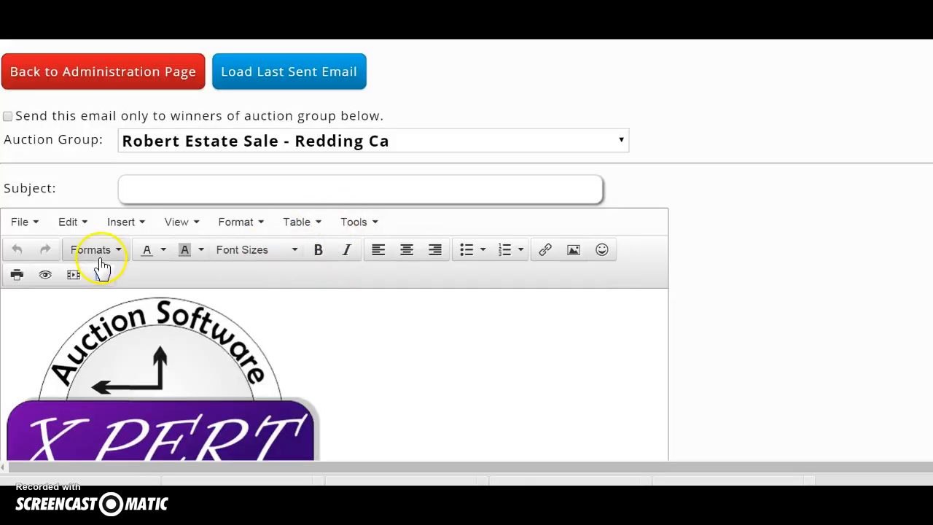
pyautogui.scroll(-4, 202, 255)
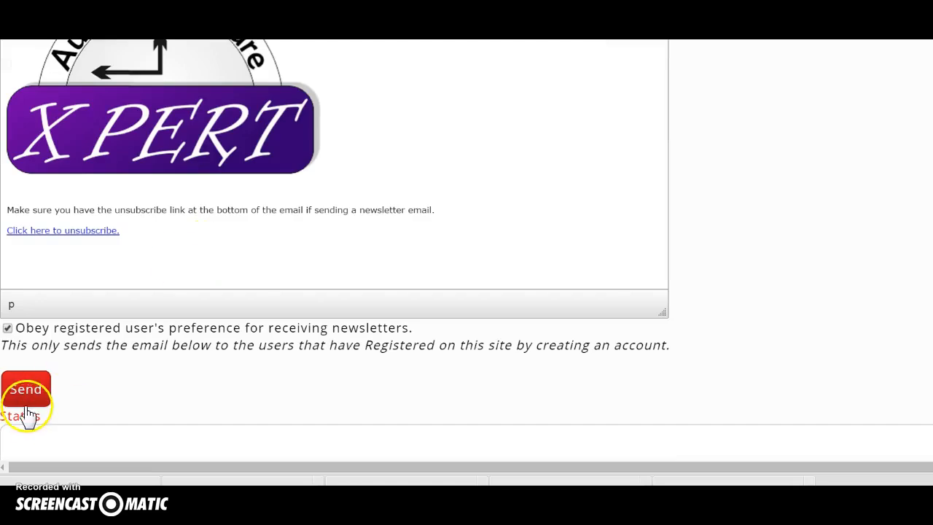
pyautogui.scroll(3, 273, 225)
pyautogui.scroll(3, 274, 224)
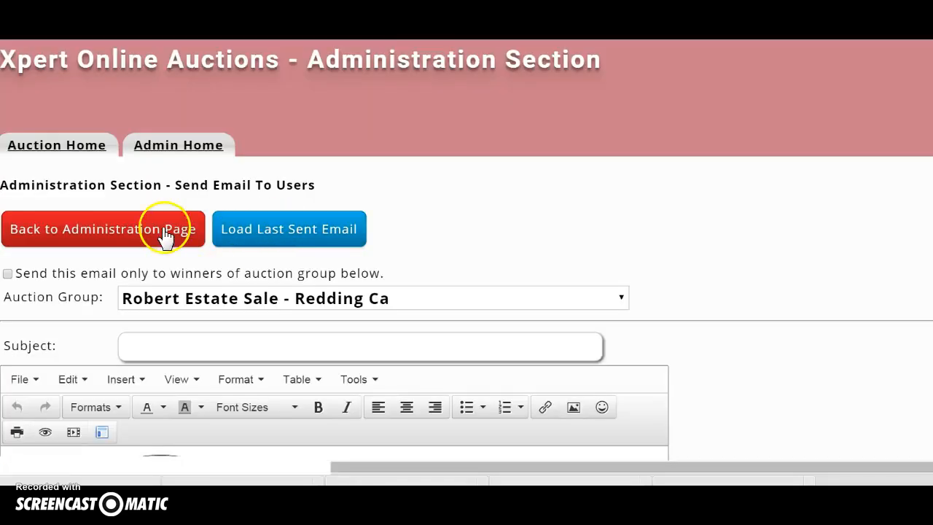